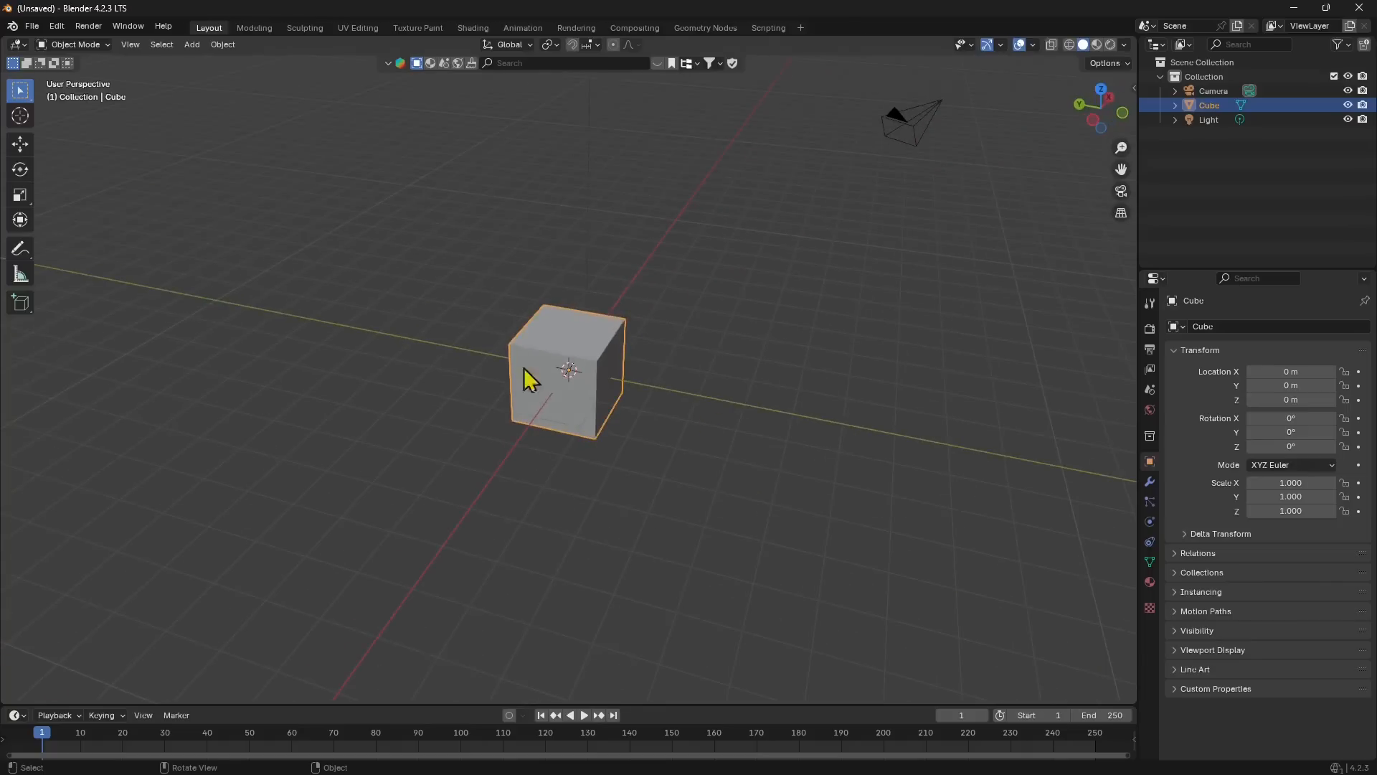
Delete the default cube from the scene
click(631, 423)
click(587, 353)
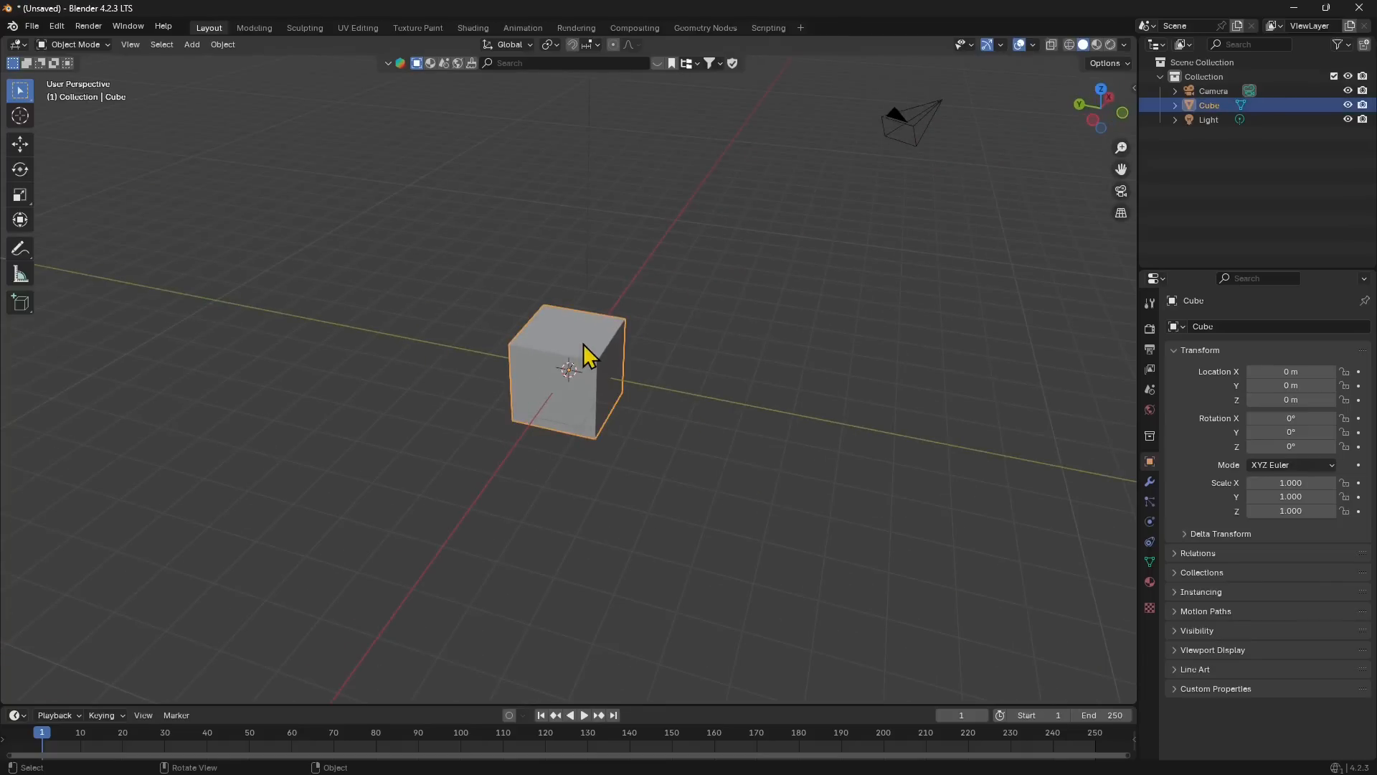
key(Delete)
scroll(554, 303, up, 1)
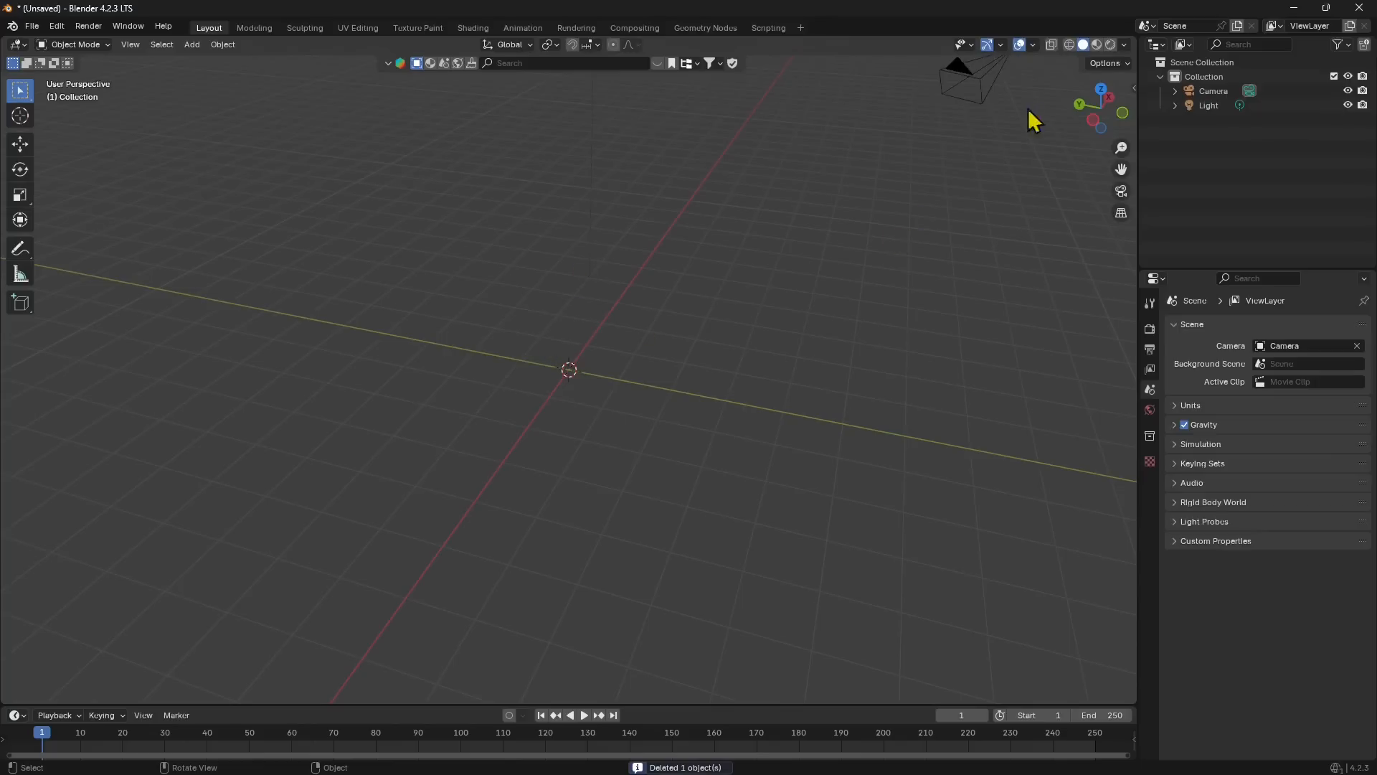
Enable the Screencast Keys overlay and collapse the viewport sidebar
click(1136, 86)
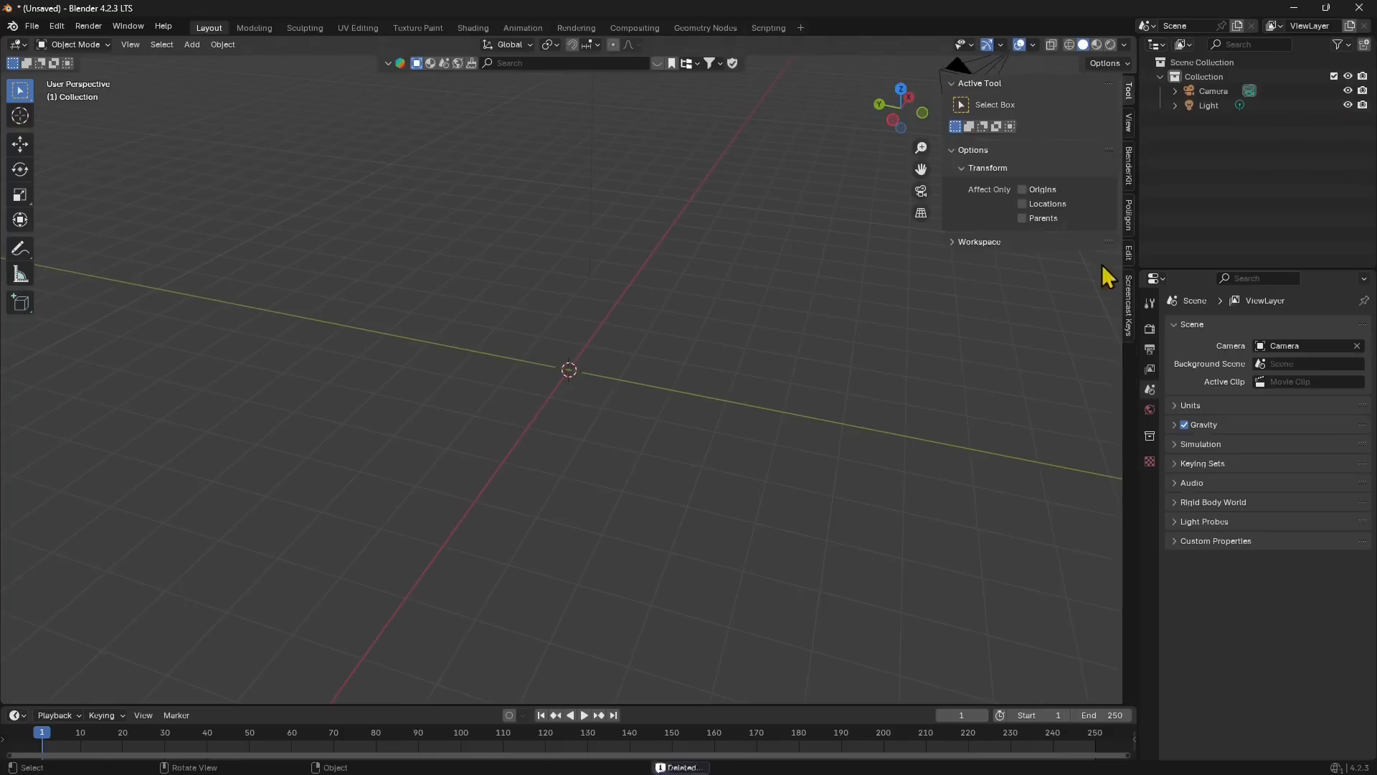
click(1128, 305)
click(959, 84)
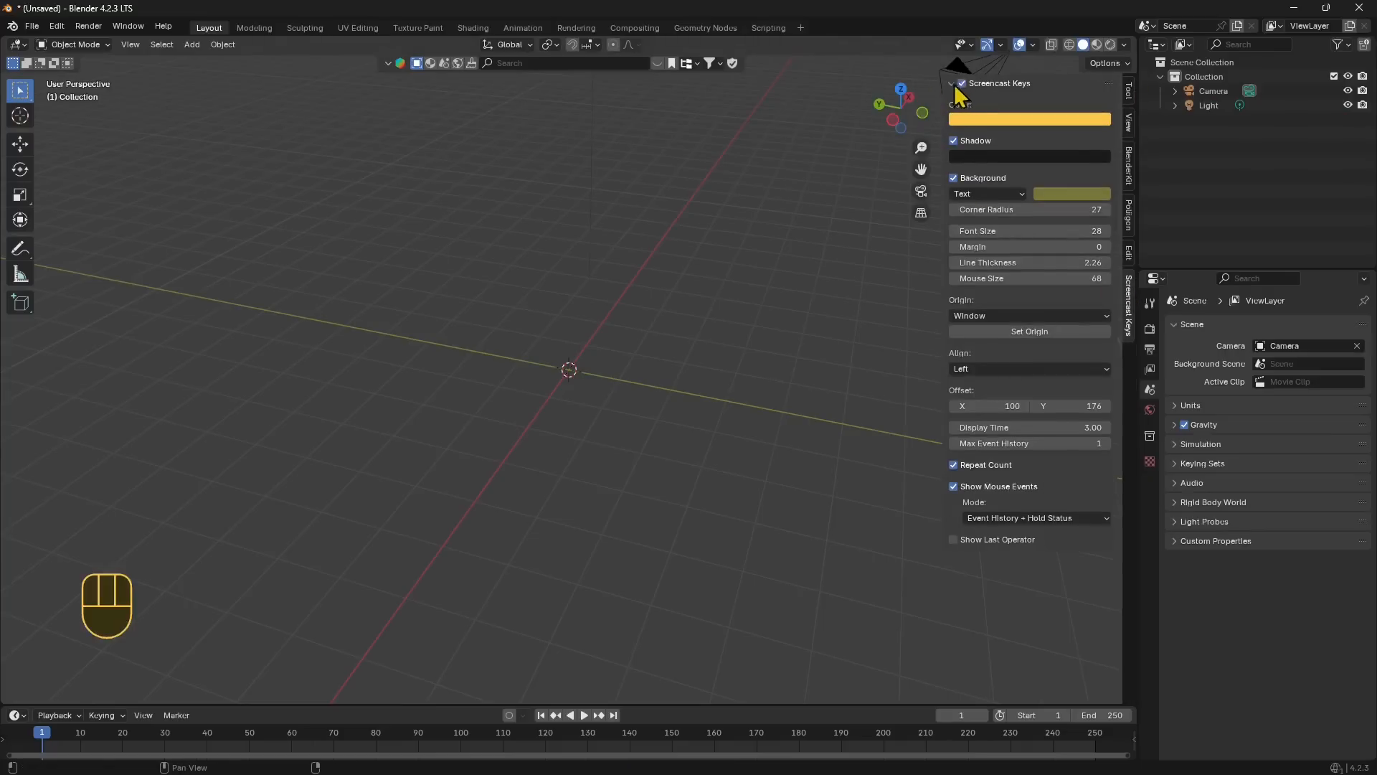
drag(942, 90, 1076, 90)
scroll(556, 394, up, 1)
scroll(547, 409, down, 1)
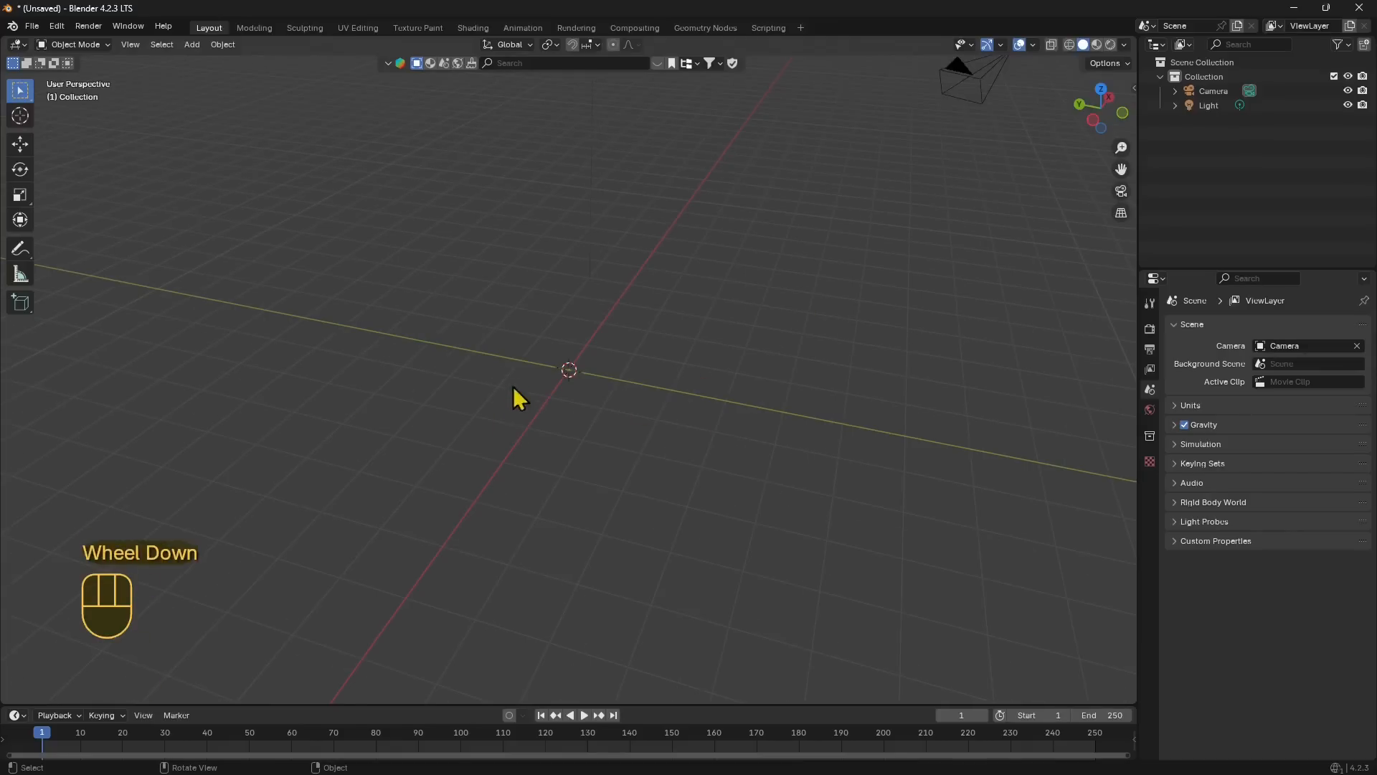
Add a Path curve at the world origin
middle_drag(516, 394, 505, 391)
click(193, 46)
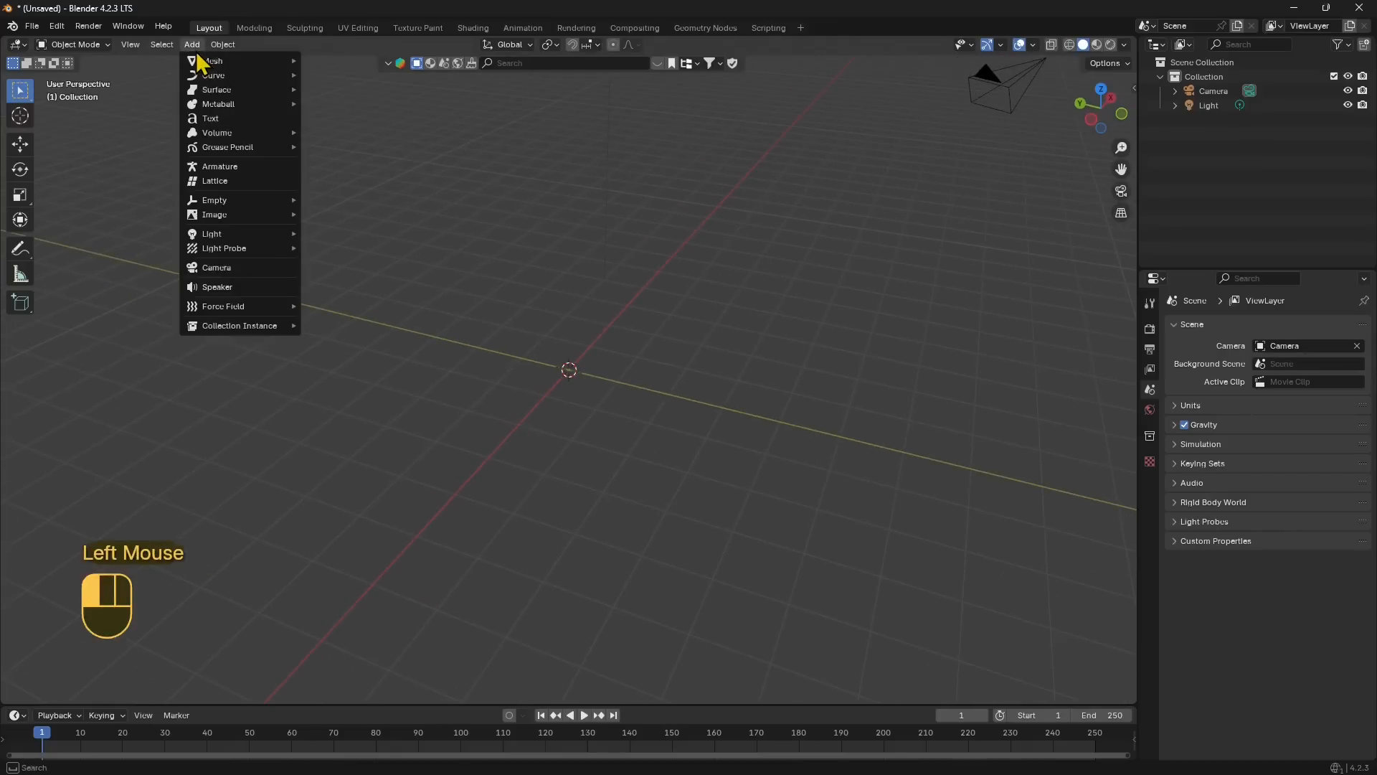
mouse_move(201, 76)
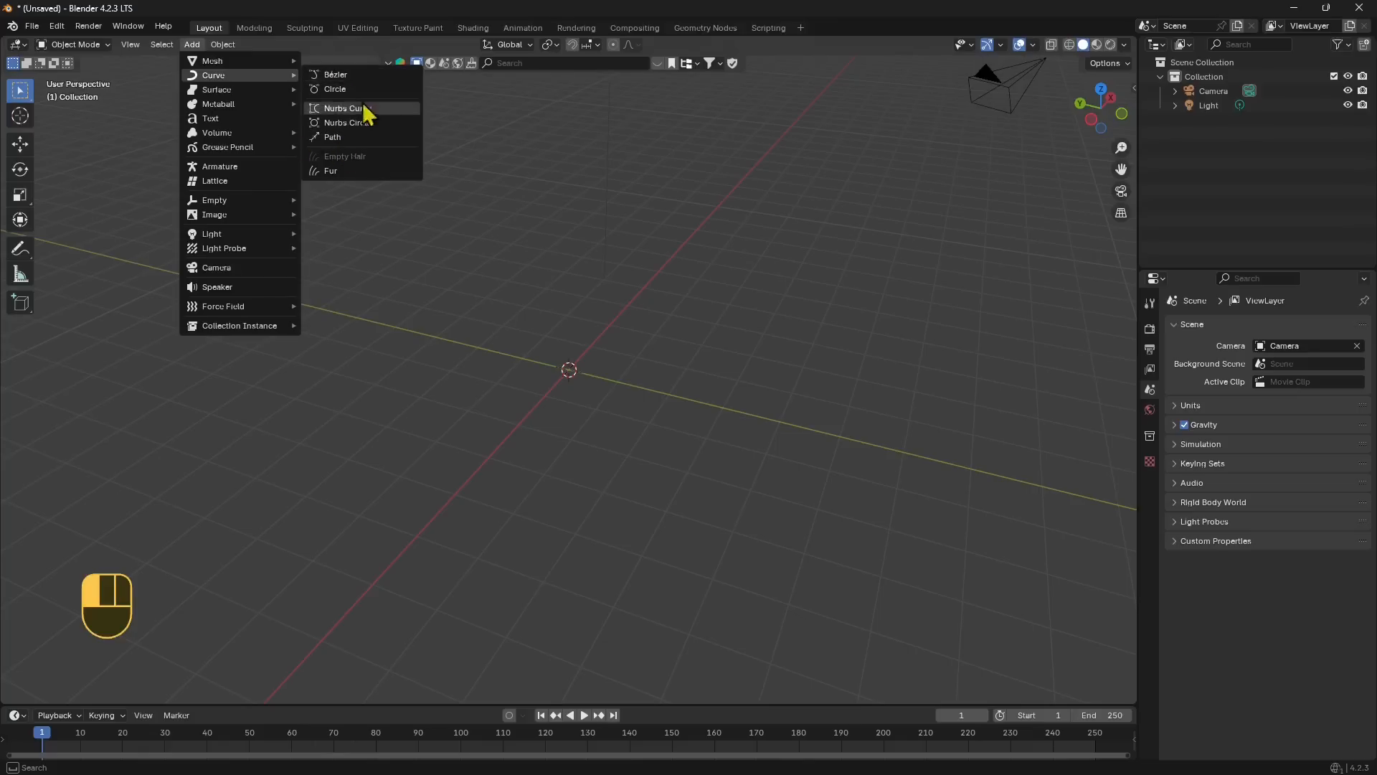
click(330, 139)
scroll(495, 441, up, 1)
middle_drag(496, 450, 581, 397)
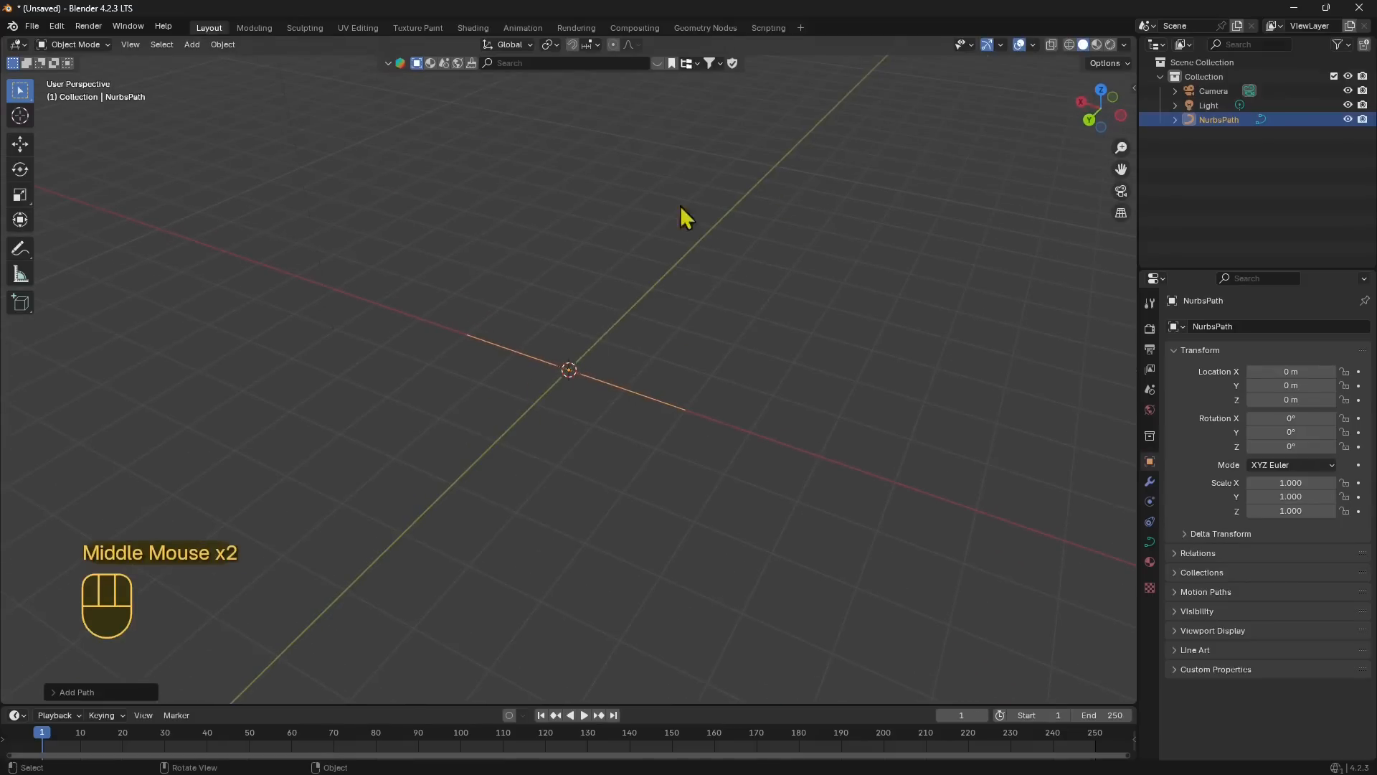
Enter Edit Mode on the path and use the Move tool to offset its first end point and the adjacent point along Y
click(92, 53)
click(77, 71)
click(462, 340)
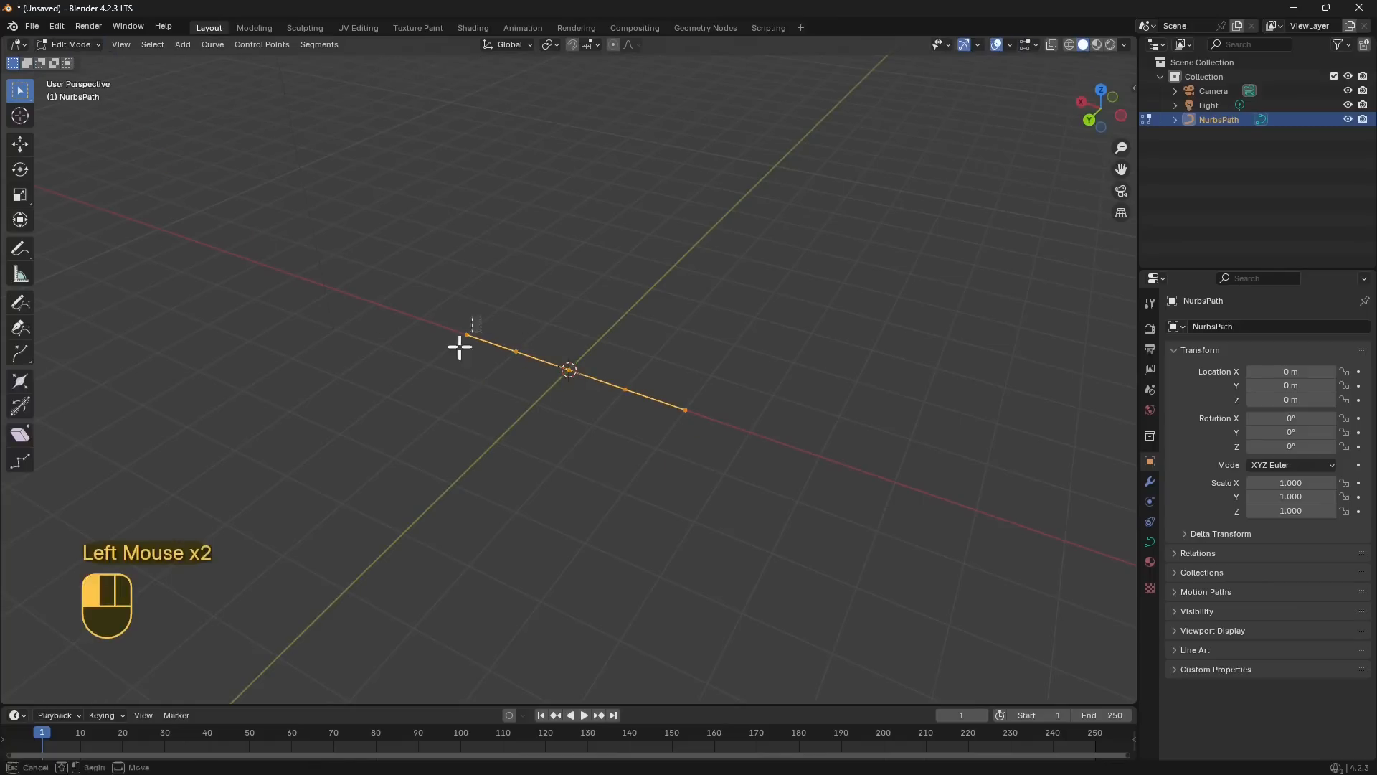
click(20, 146)
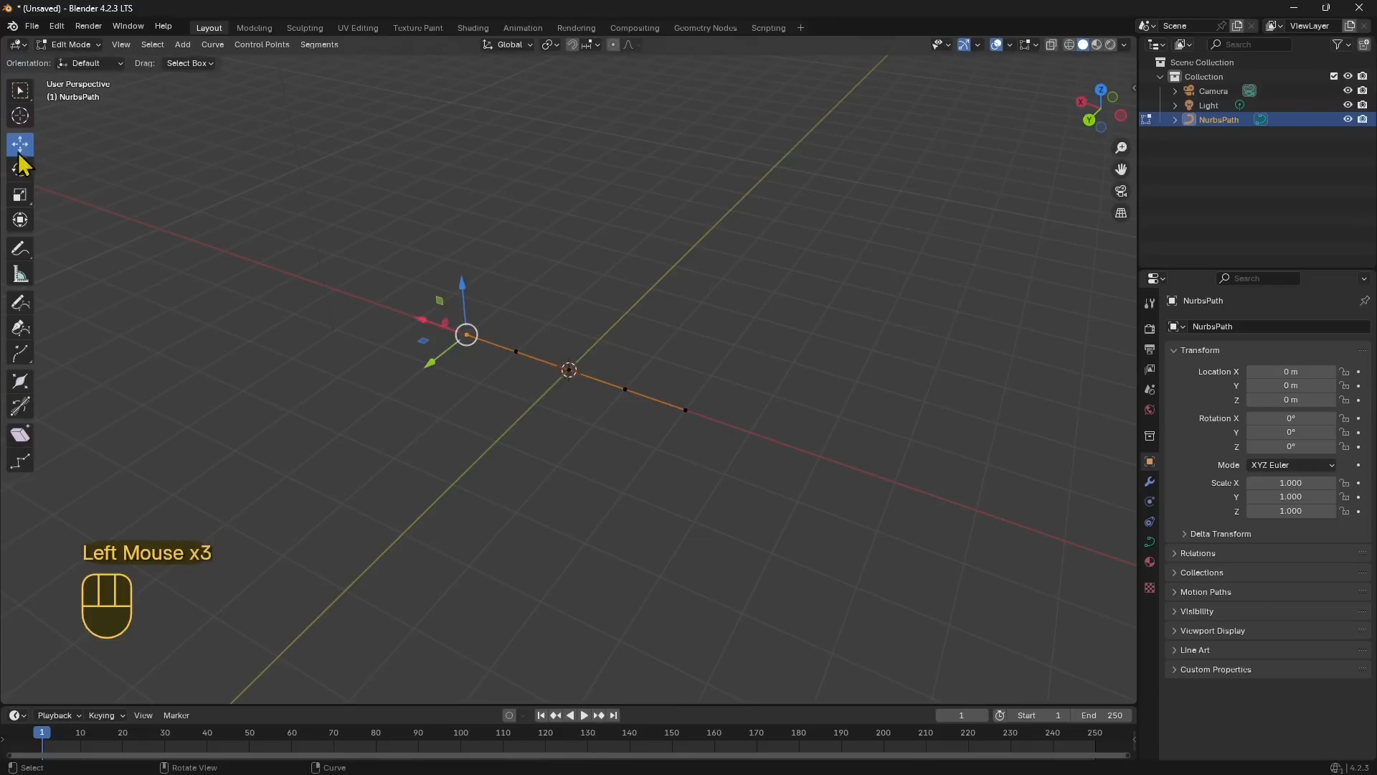
drag(421, 369, 507, 313)
click(515, 350)
drag(491, 385, 436, 406)
Pull the middle and fourth points outward along Y and shift the other end point along X to bend the path into an arc
click(557, 379)
drag(537, 406, 500, 489)
click(625, 389)
click(705, 449)
drag(650, 400, 794, 451)
click(622, 395)
drag(596, 394, 611, 505)
middle_drag(777, 530, 684, 396)
scroll(684, 395, down, 1)
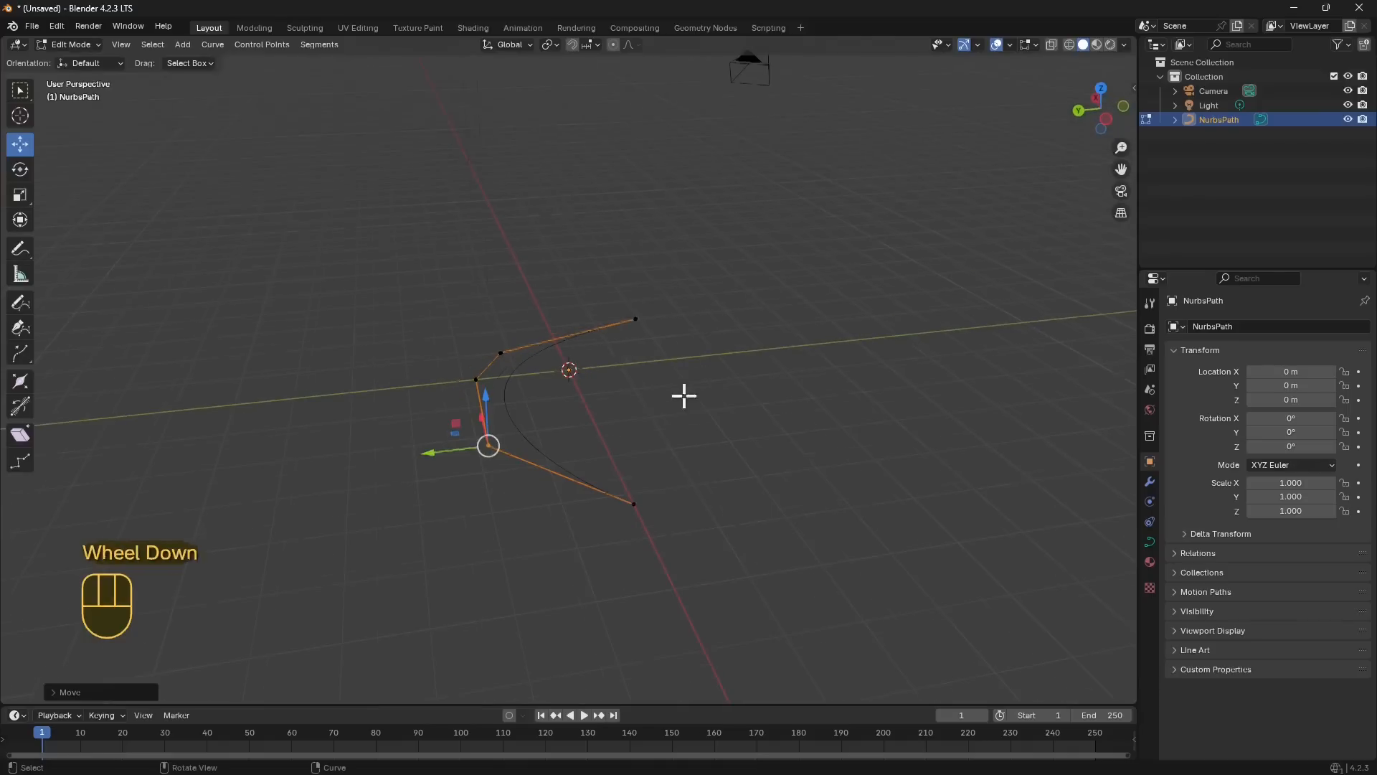
middle_drag(652, 454, 568, 442)
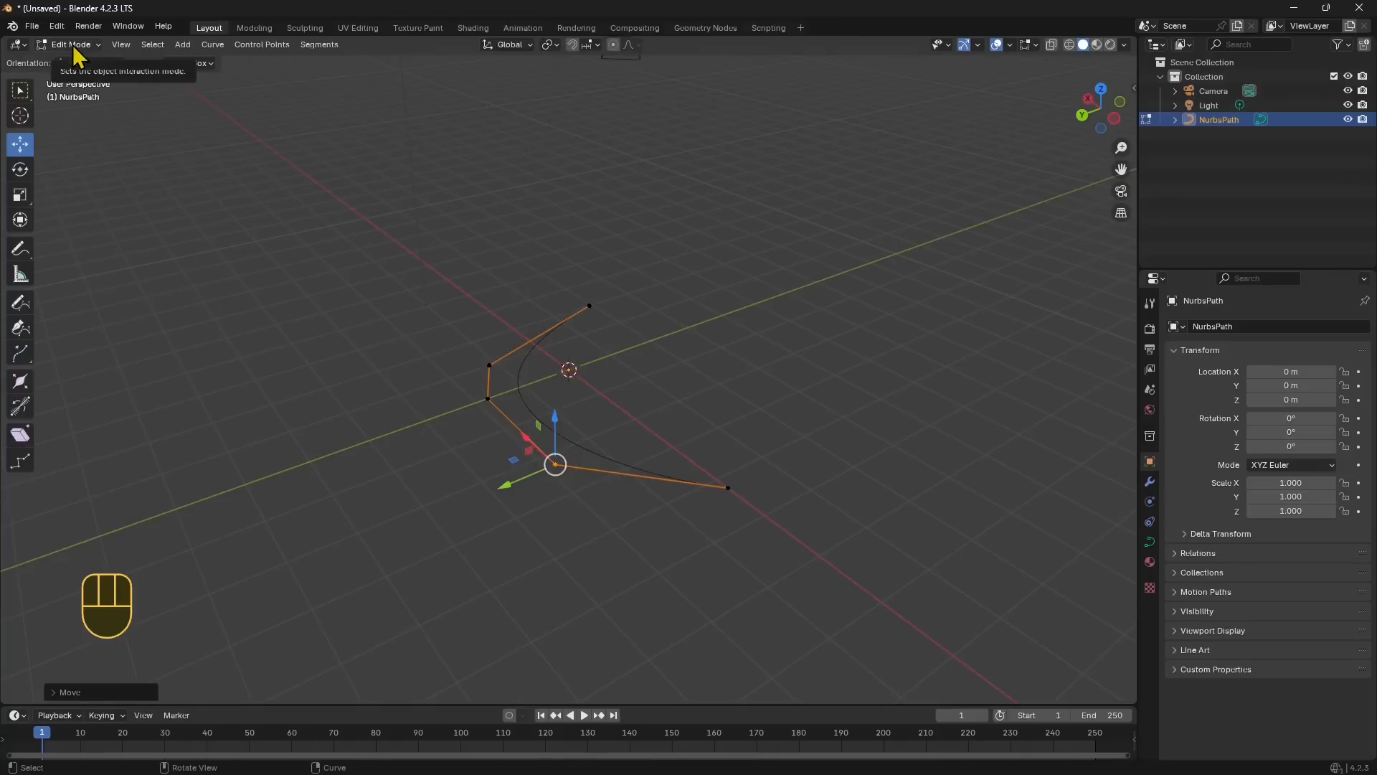
Change the path's spline type to Poly
right_click(560, 452)
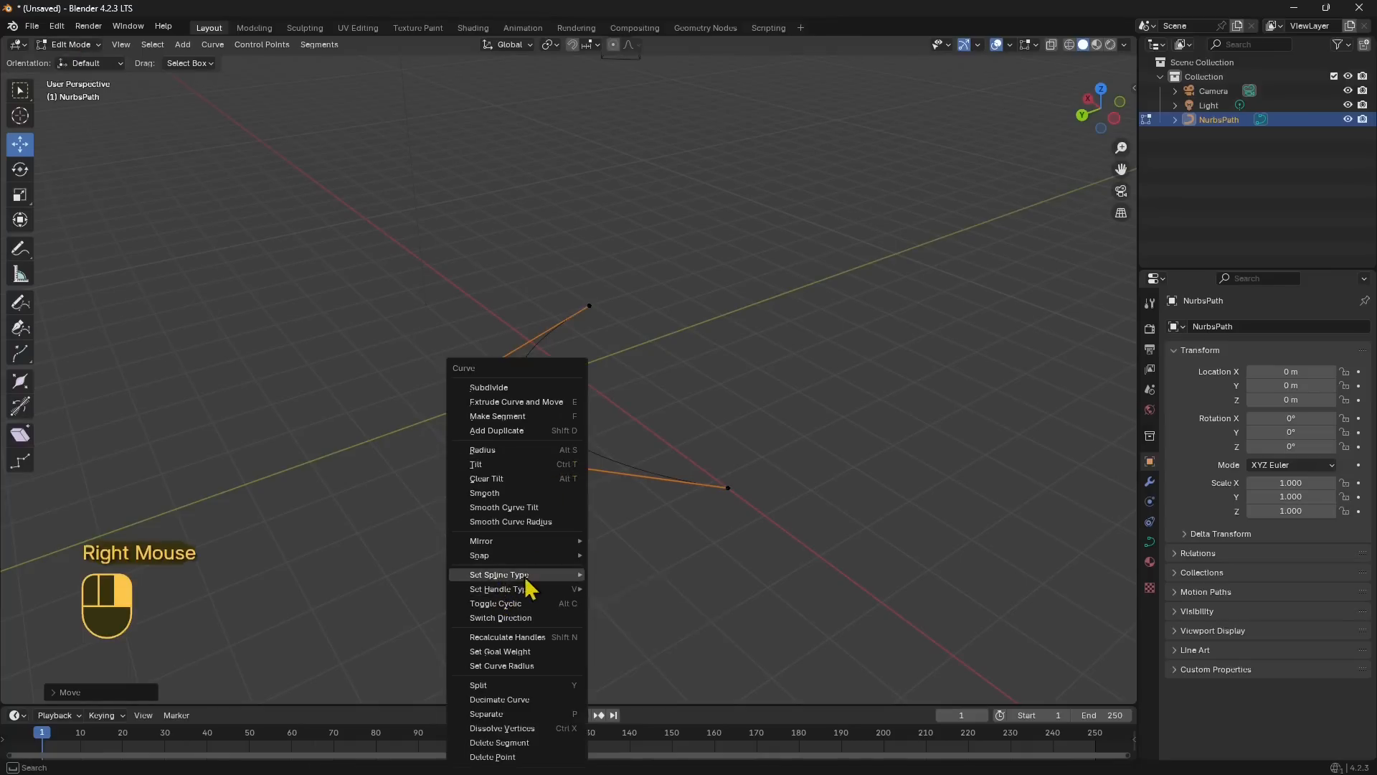
mouse_move(528, 584)
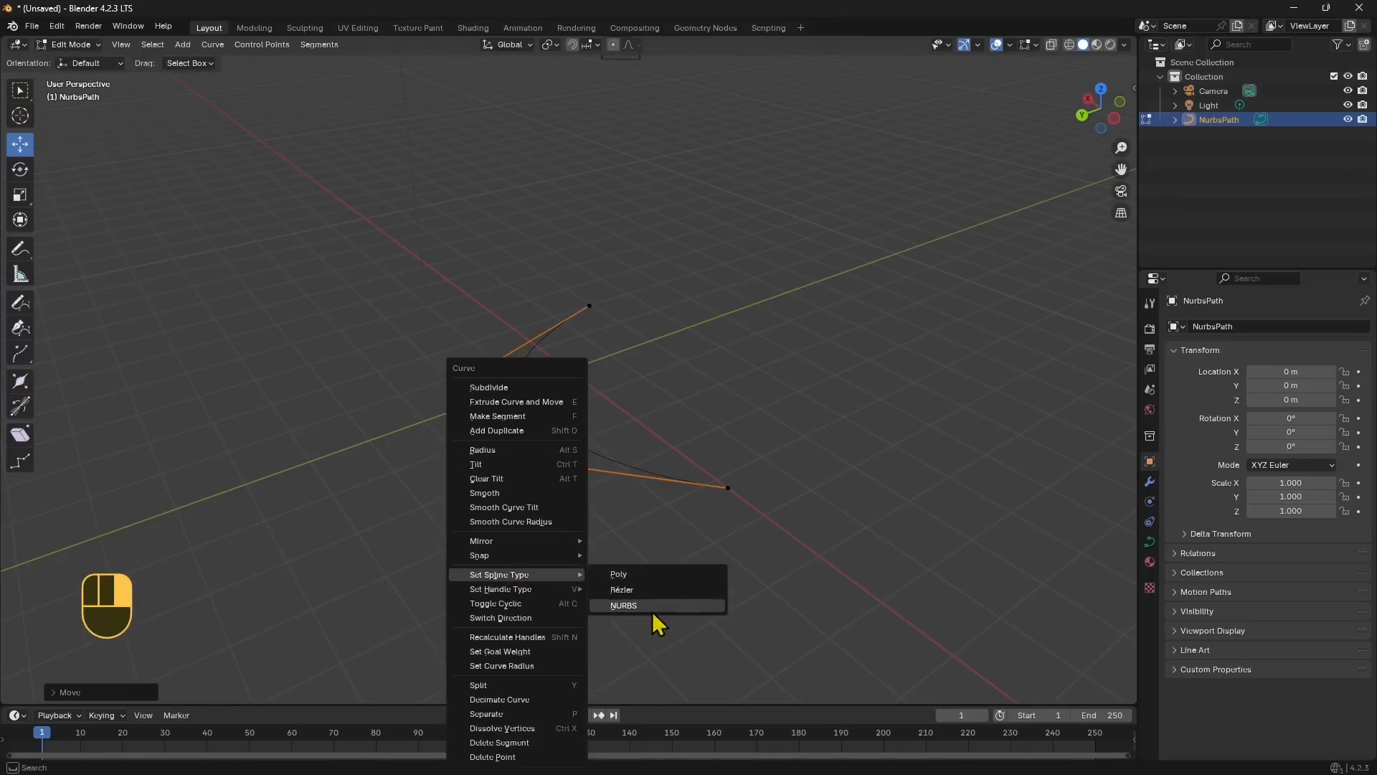
click(621, 575)
Reposition the first end point of the poly path
click(486, 366)
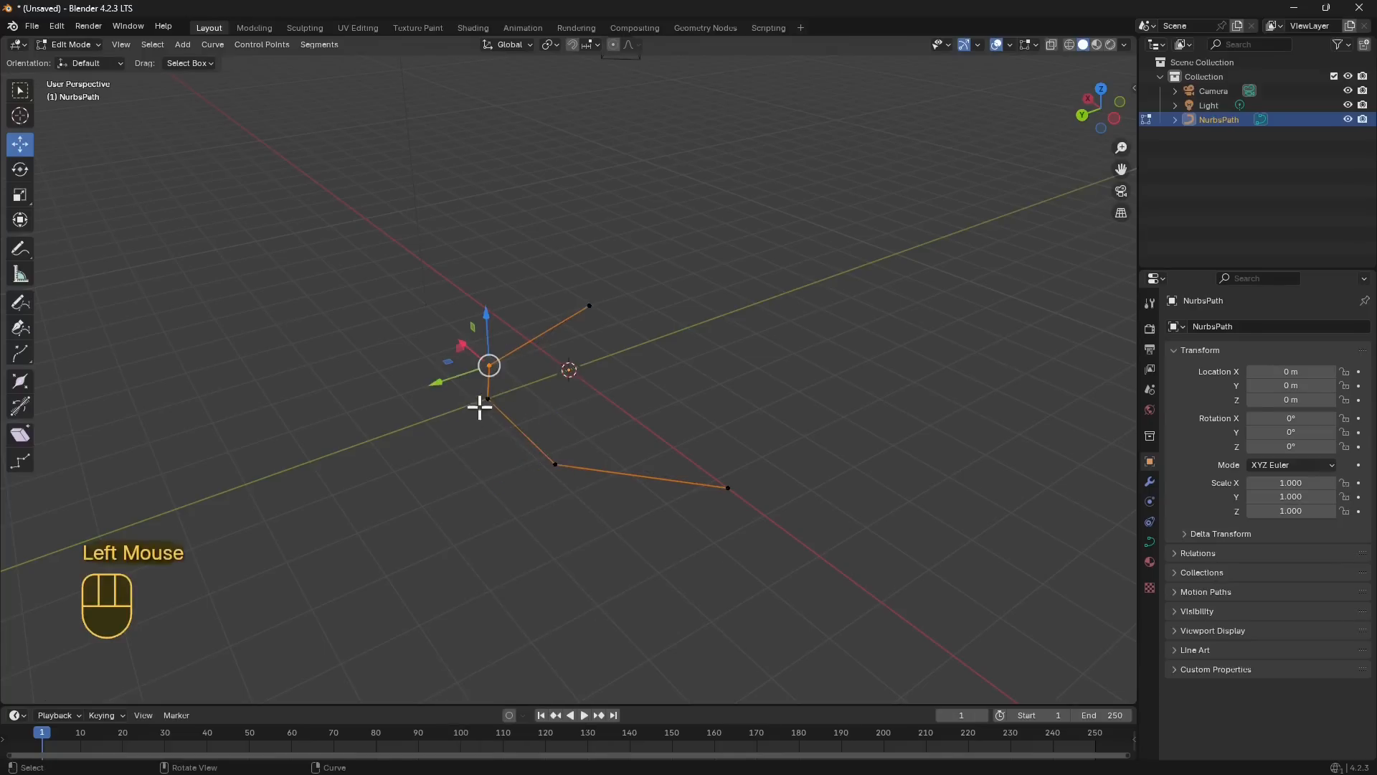
click(591, 307)
click(535, 338)
mouse_move(535, 337)
mouse_down()
mouse_move(584, 307)
mouse_move(556, 348)
mouse_up()
middle_drag(557, 347, 525, 437)
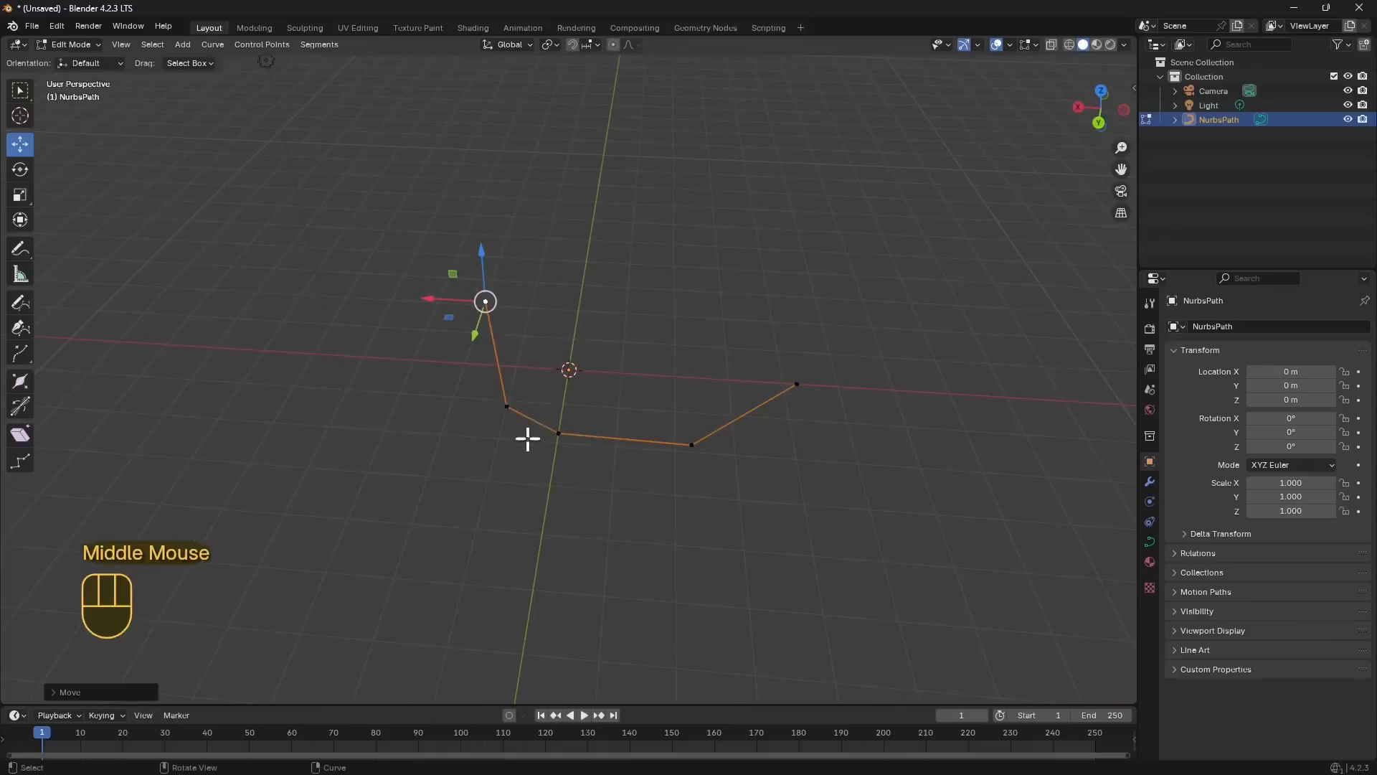
Move the second point outward along X and the middle point about 1.5 m outward along Y
click(506, 407)
drag(488, 414, 426, 410)
click(579, 420)
drag(549, 459, 547, 522)
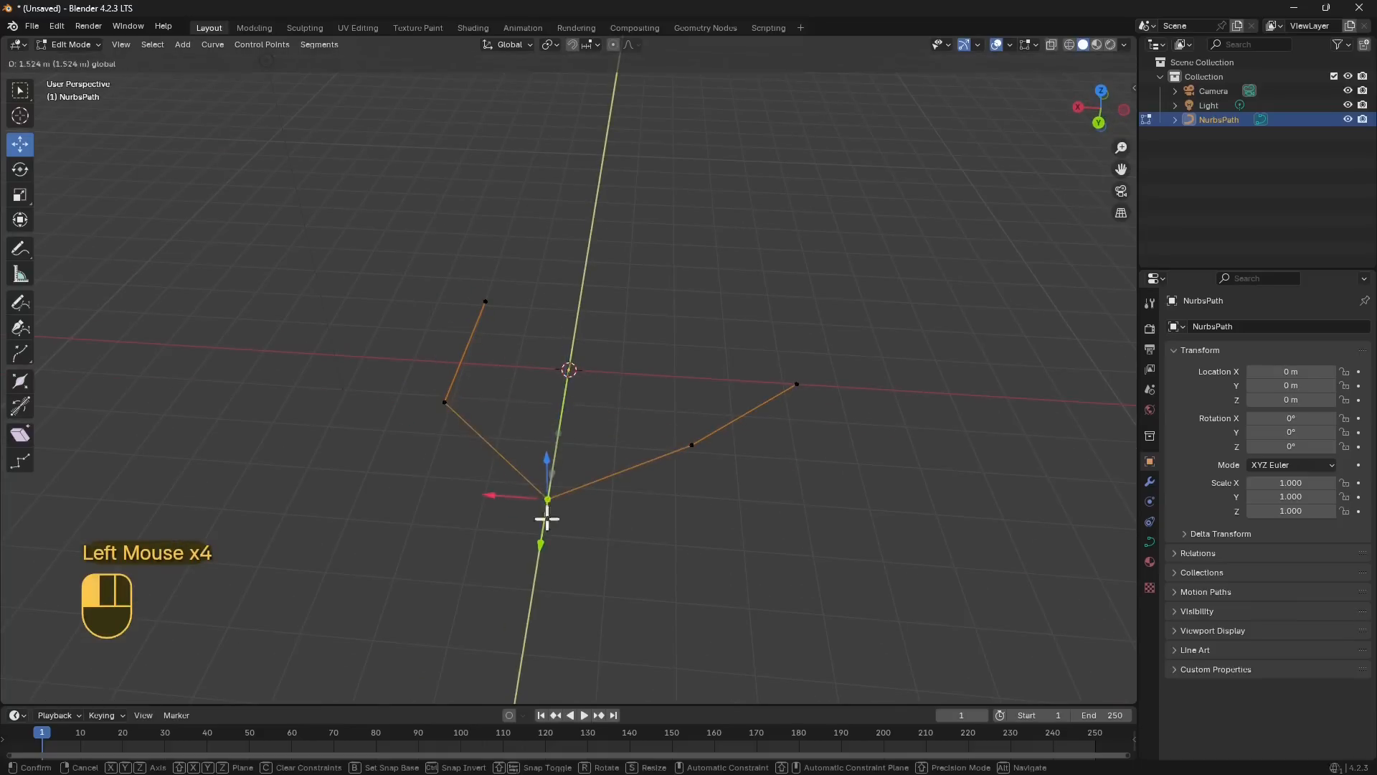
Move the fourth point and the far end point, adjusting the end point's move to 1.8169 m in X and -0.60681 m in Y
click(664, 469)
middle_drag(657, 476, 607, 502)
mouse_move(536, 465)
mouse_down()
mouse_move(540, 449)
mouse_move(533, 458)
mouse_up()
click(749, 473)
drag(688, 477, 619, 417)
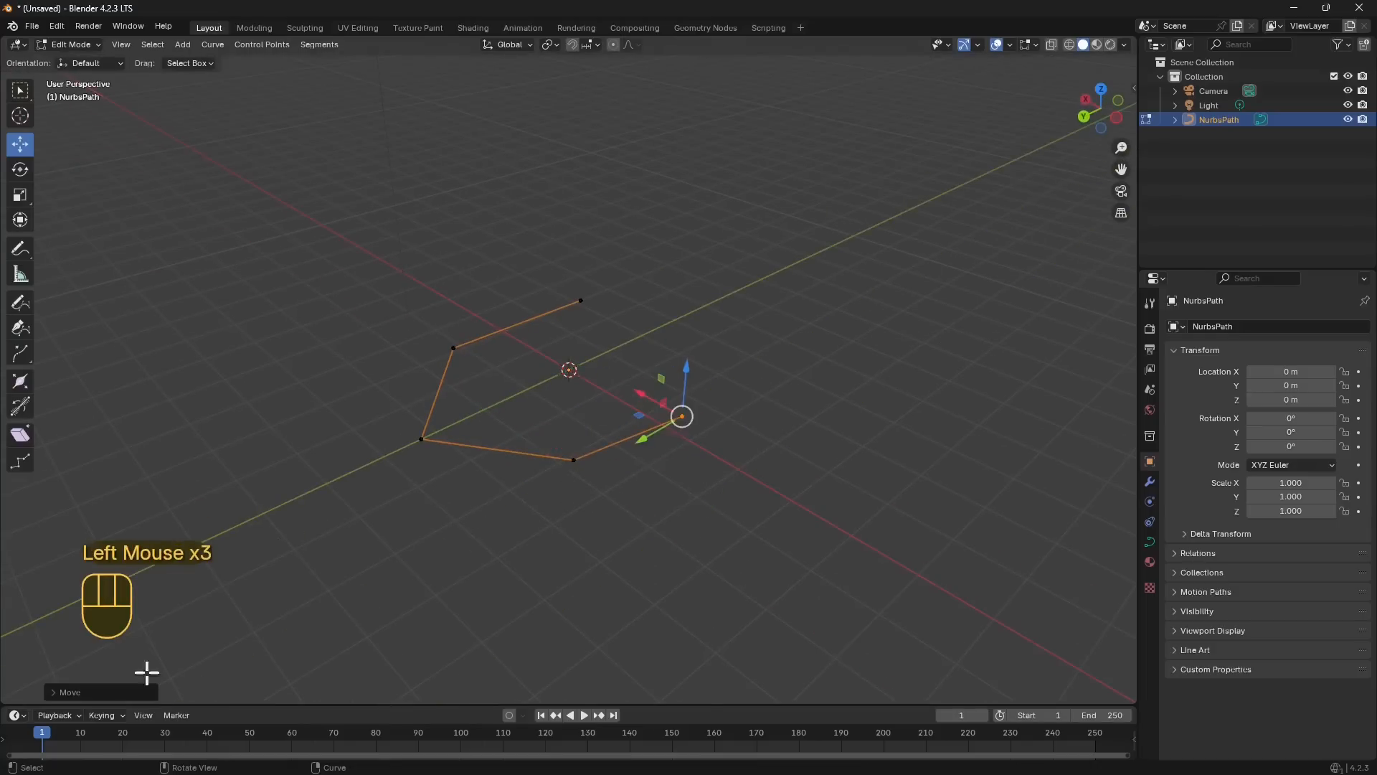
click(69, 691)
drag(183, 611, 162, 626)
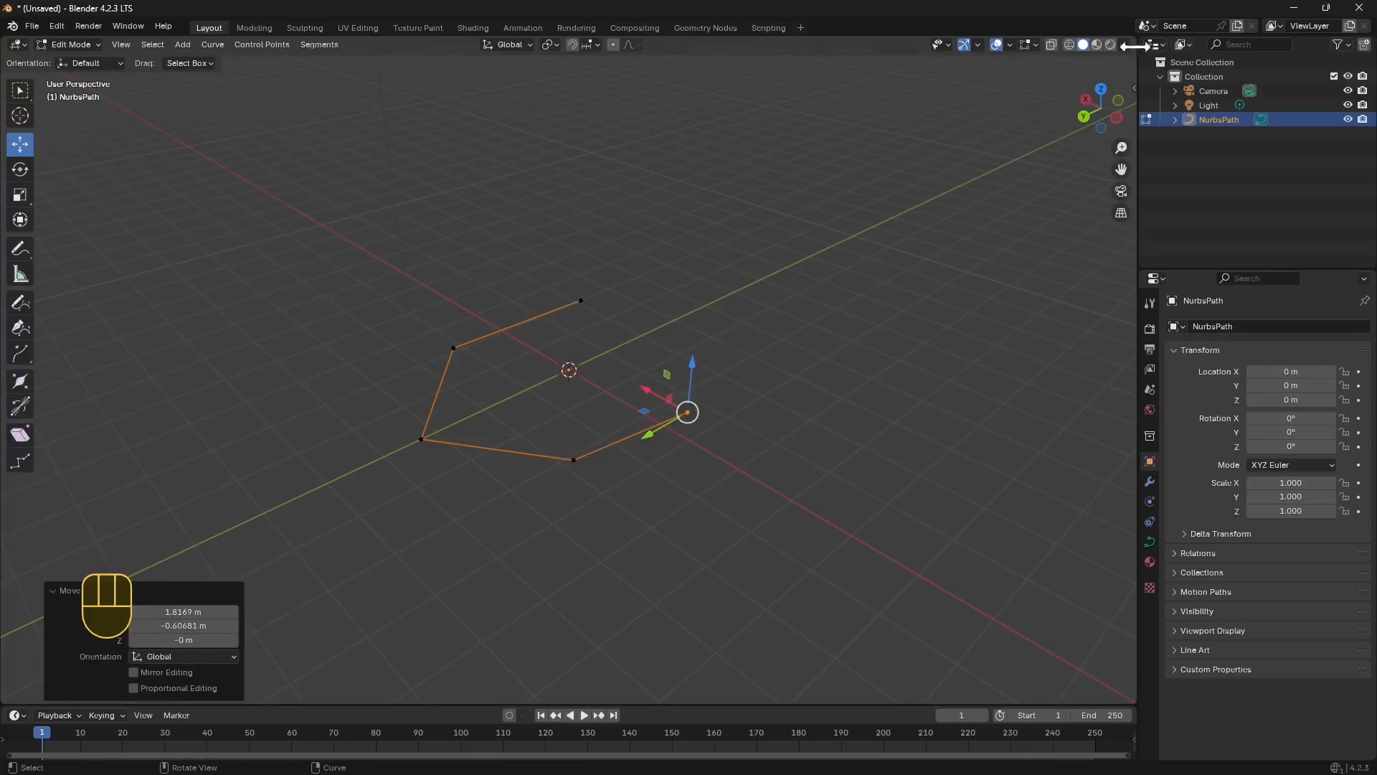
Turn on snapping and set its target so that moved points snap to the grid
middle_drag(663, 430, 630, 465)
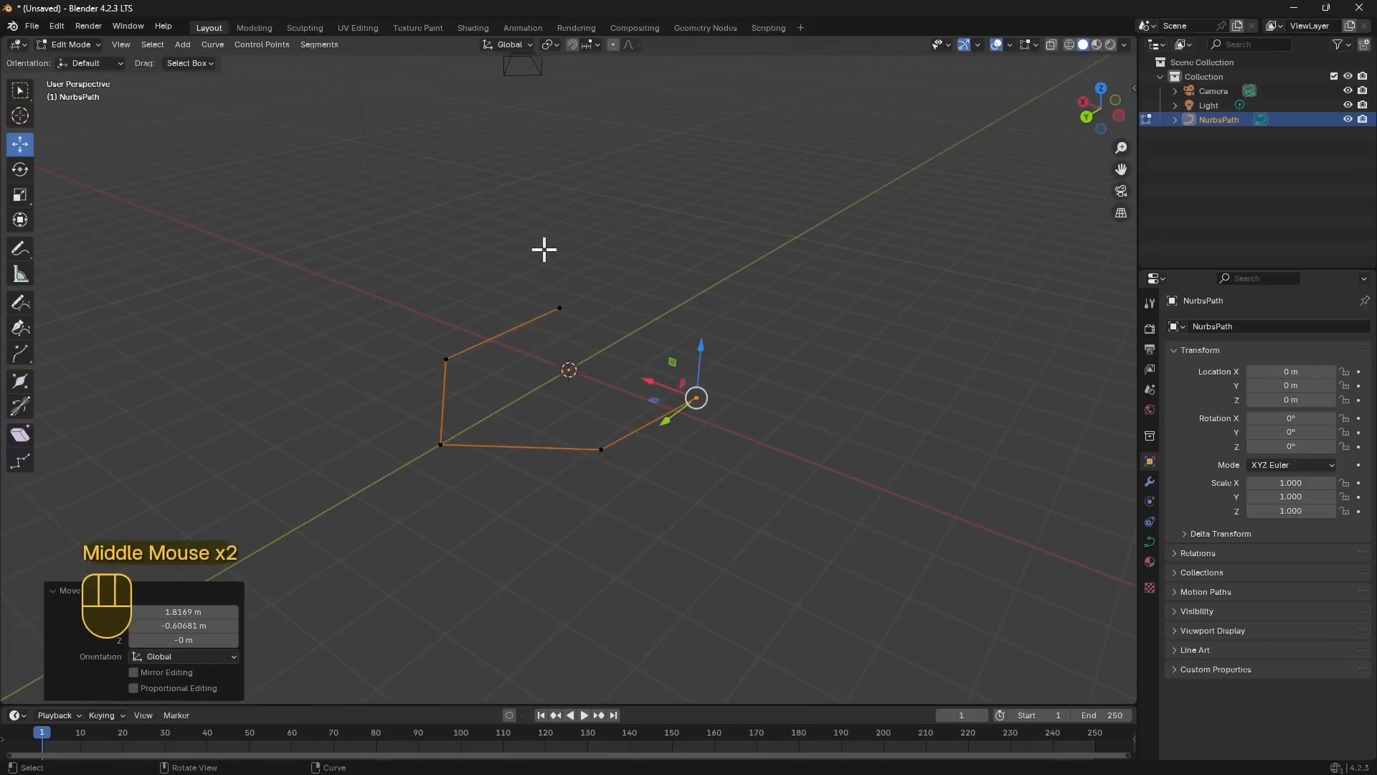
middle_drag(614, 404, 575, 400)
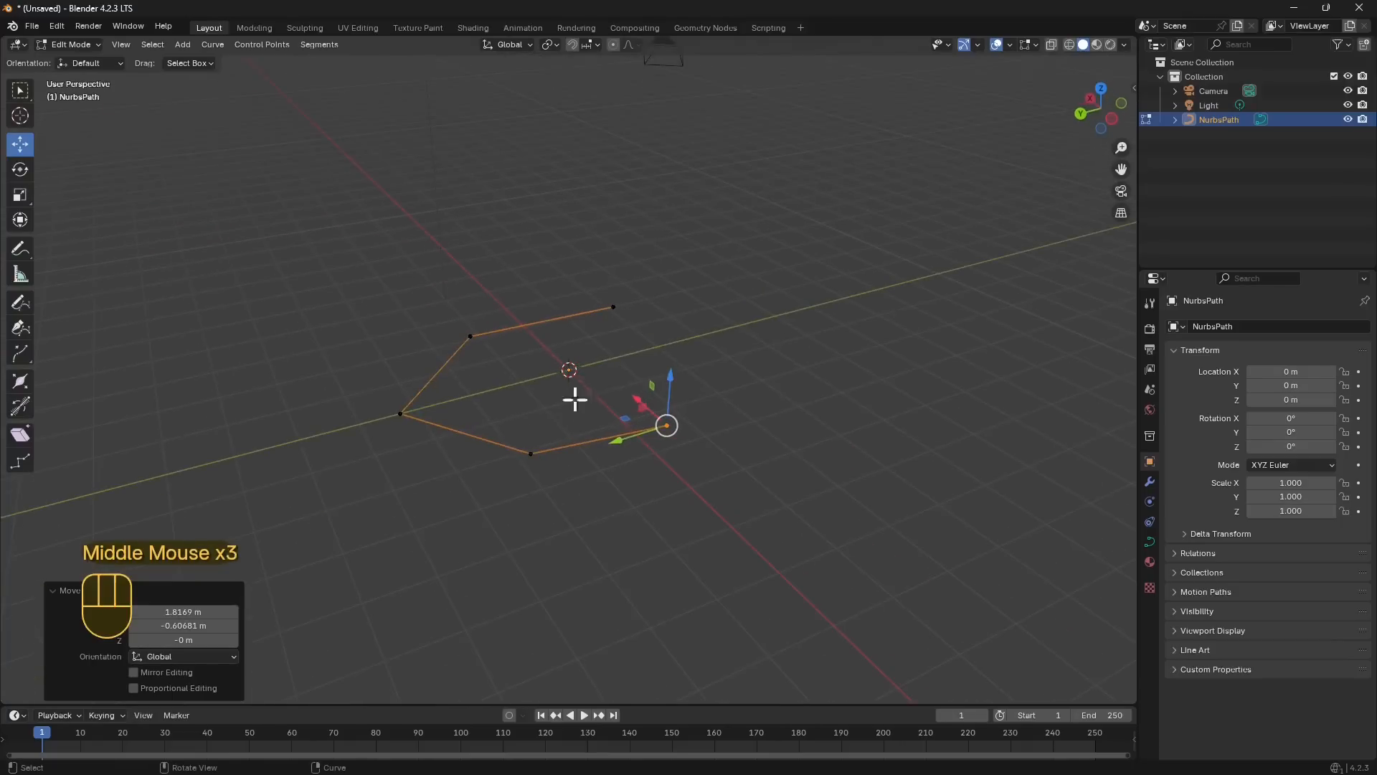
click(573, 52)
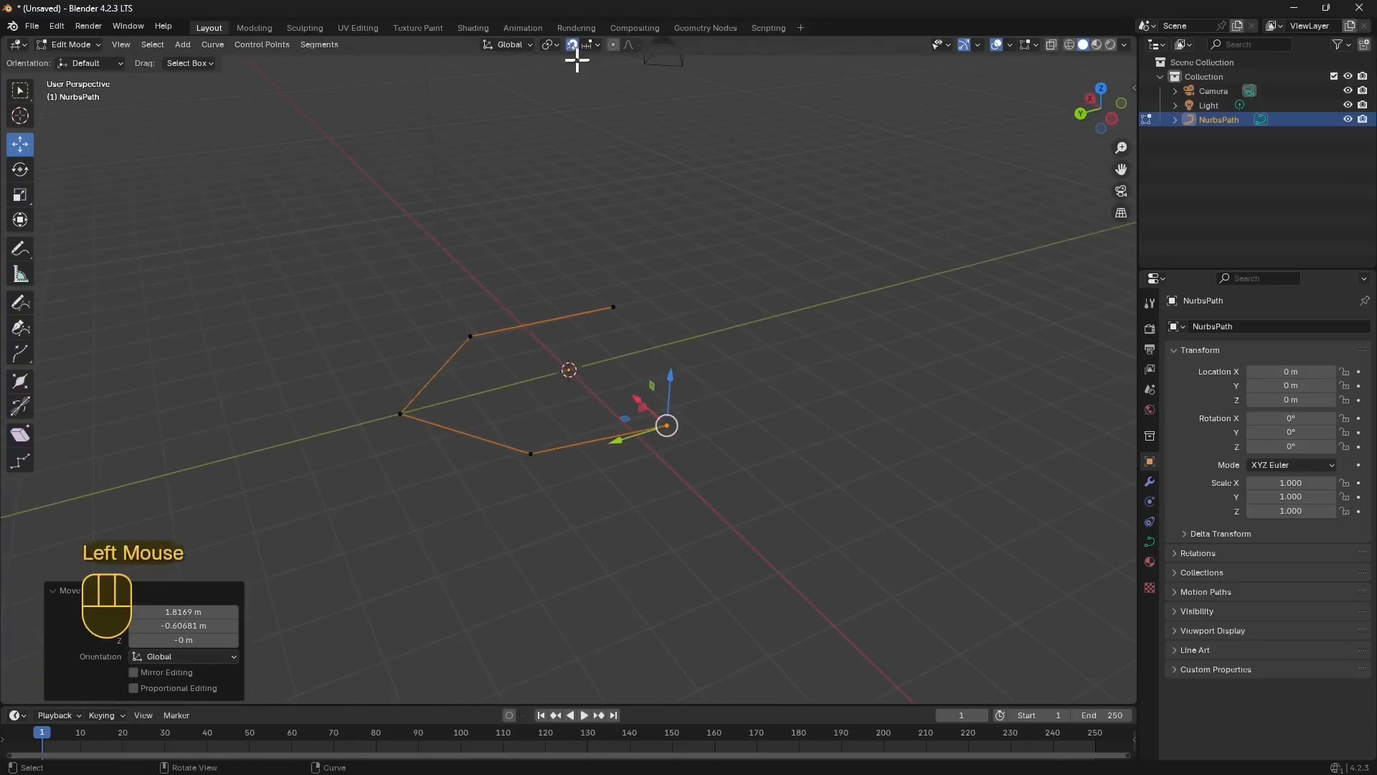
click(596, 48)
click(558, 133)
Snap the selected end point and the adjacent fourth point onto grid intersections
mouse_move(691, 529)
middle_down()
mouse_move(566, 529)
mouse_move(777, 529)
mouse_move(670, 527)
middle_up()
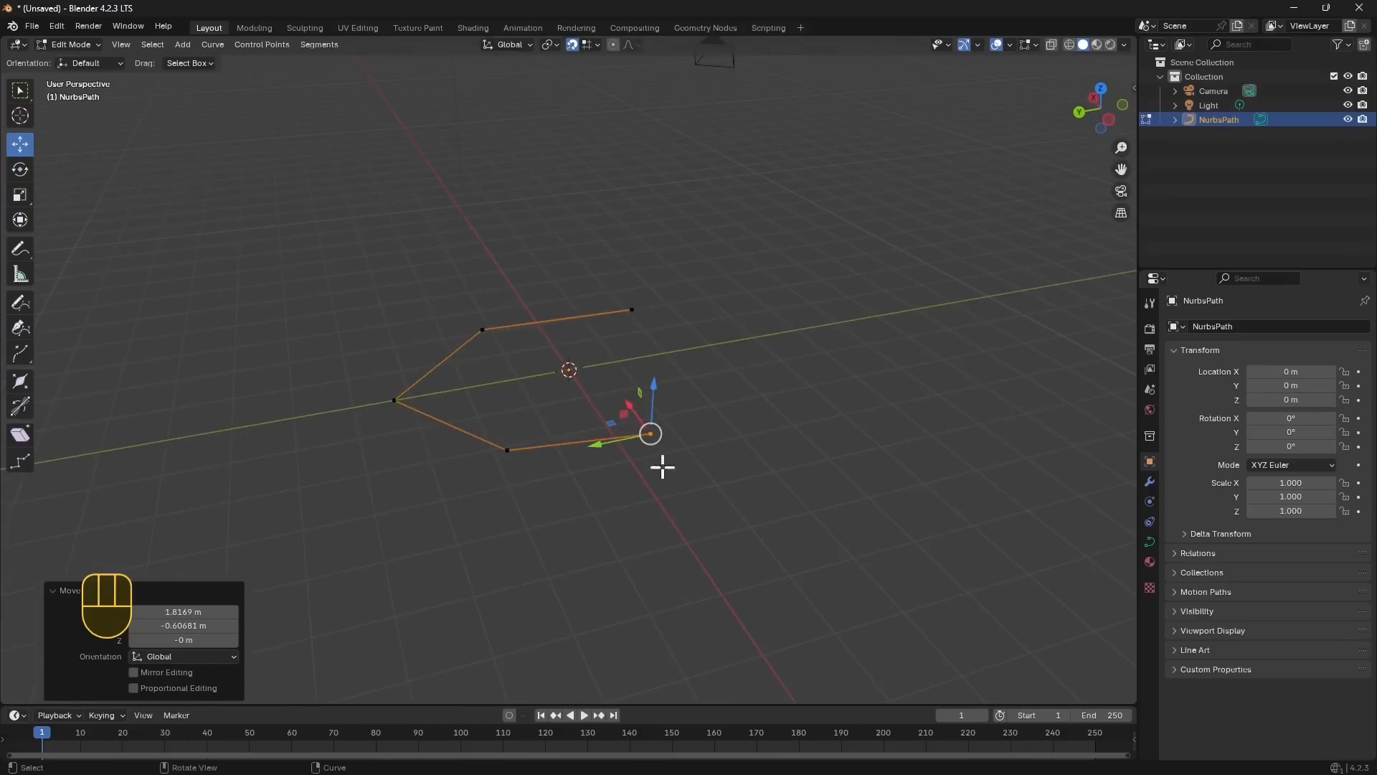
middle_drag(641, 414, 575, 504)
mouse_move(605, 449)
mouse_down()
mouse_move(676, 400)
mouse_move(626, 438)
mouse_up()
middle_drag(513, 579, 629, 600)
click(636, 472)
drag(636, 465, 624, 464)
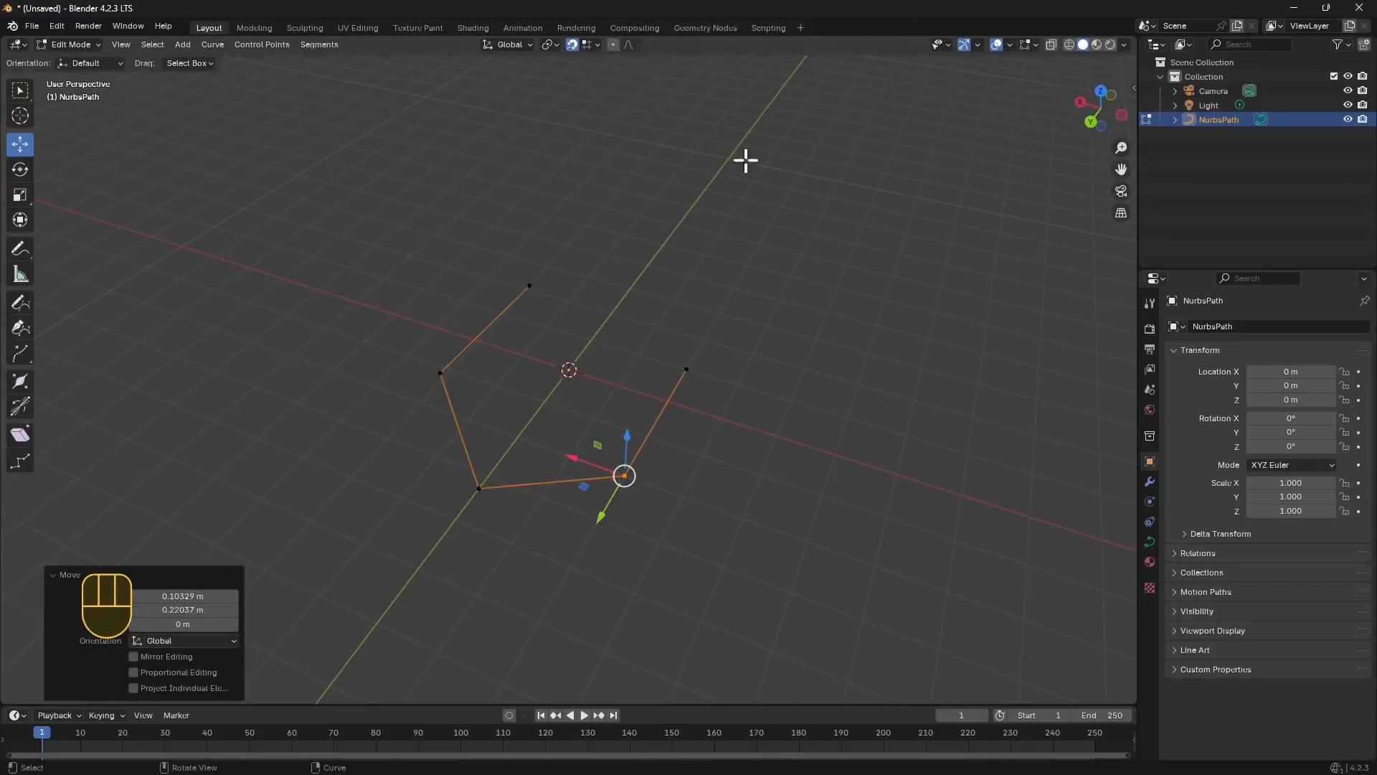
Snap the middle point and the second point of the path onto the grid
middle_drag(548, 481, 430, 409)
drag(430, 378, 481, 421)
click(459, 334)
drag(459, 334, 409, 365)
Snap the remaining end point onto the grid by moving it 0.14566 m along Y
middle_drag(636, 489, 587, 299)
middle_drag(714, 401, 724, 346)
drag(725, 346, 724, 346)
middle_drag(734, 393, 705, 386)
click(719, 351)
mouse_move(710, 348)
mouse_down()
mouse_move(674, 327)
mouse_move(710, 350)
mouse_up()
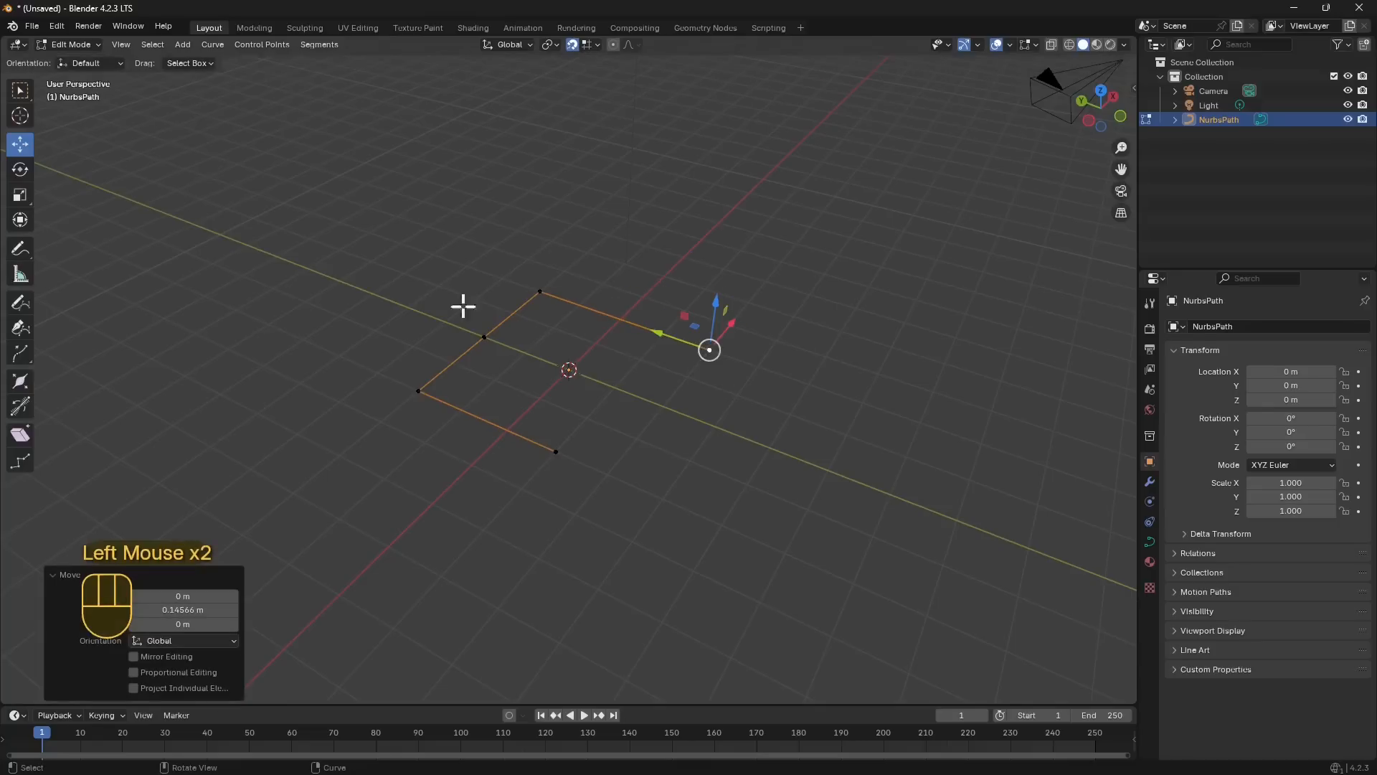
Extrude three segments from the selected end point: -2 m in Y, then -2 m in both X and Y, then -2 m in X
middle_drag(686, 393, 611, 366)
middle_drag(743, 367, 707, 363)
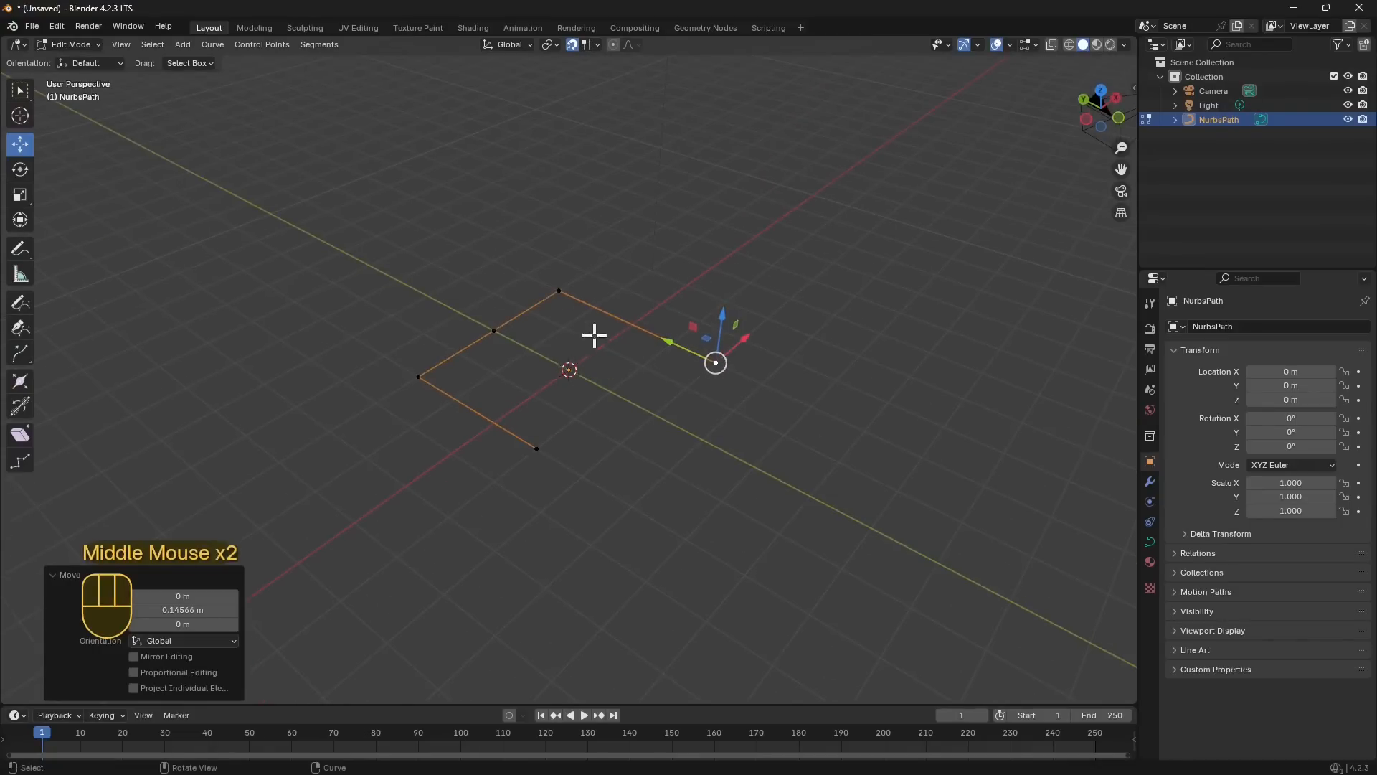
key(e)
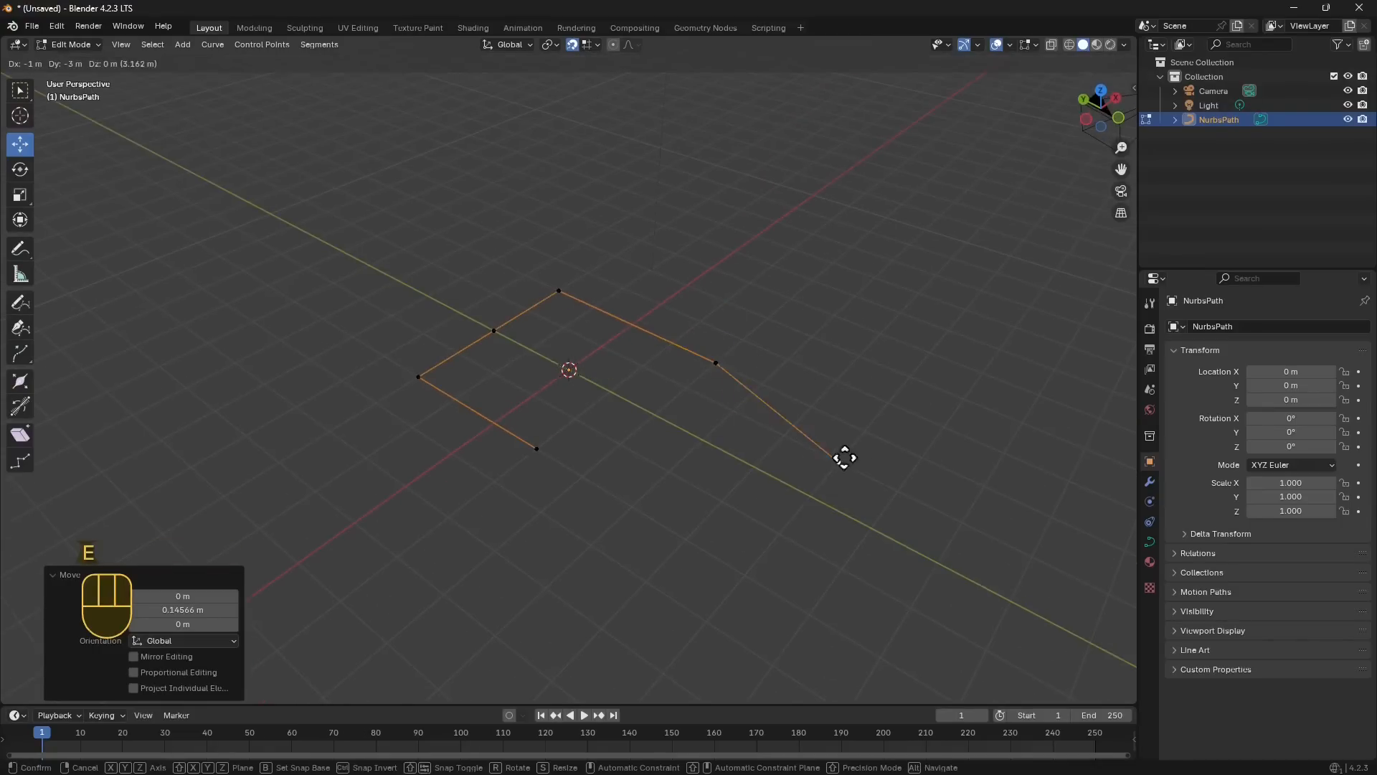
click(806, 408)
key(e)
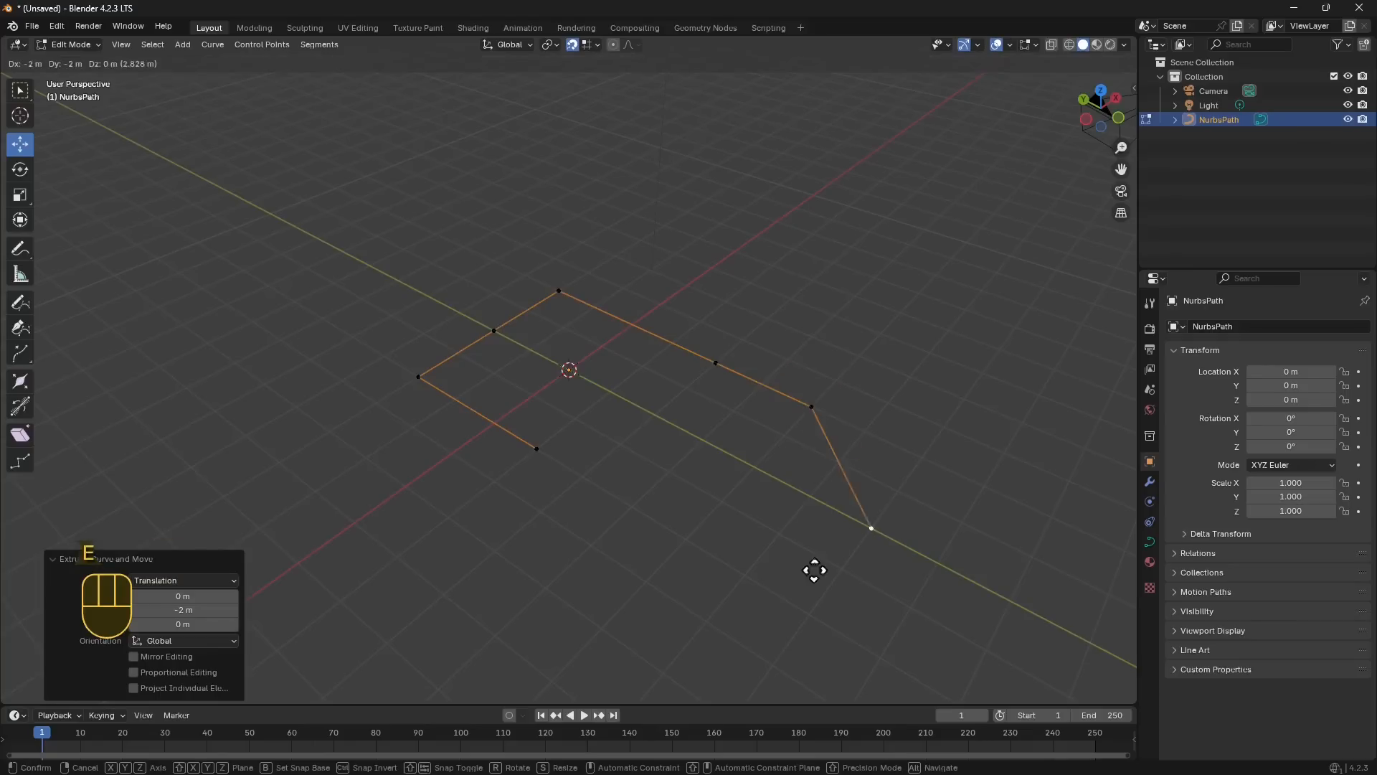
click(870, 528)
key(e)
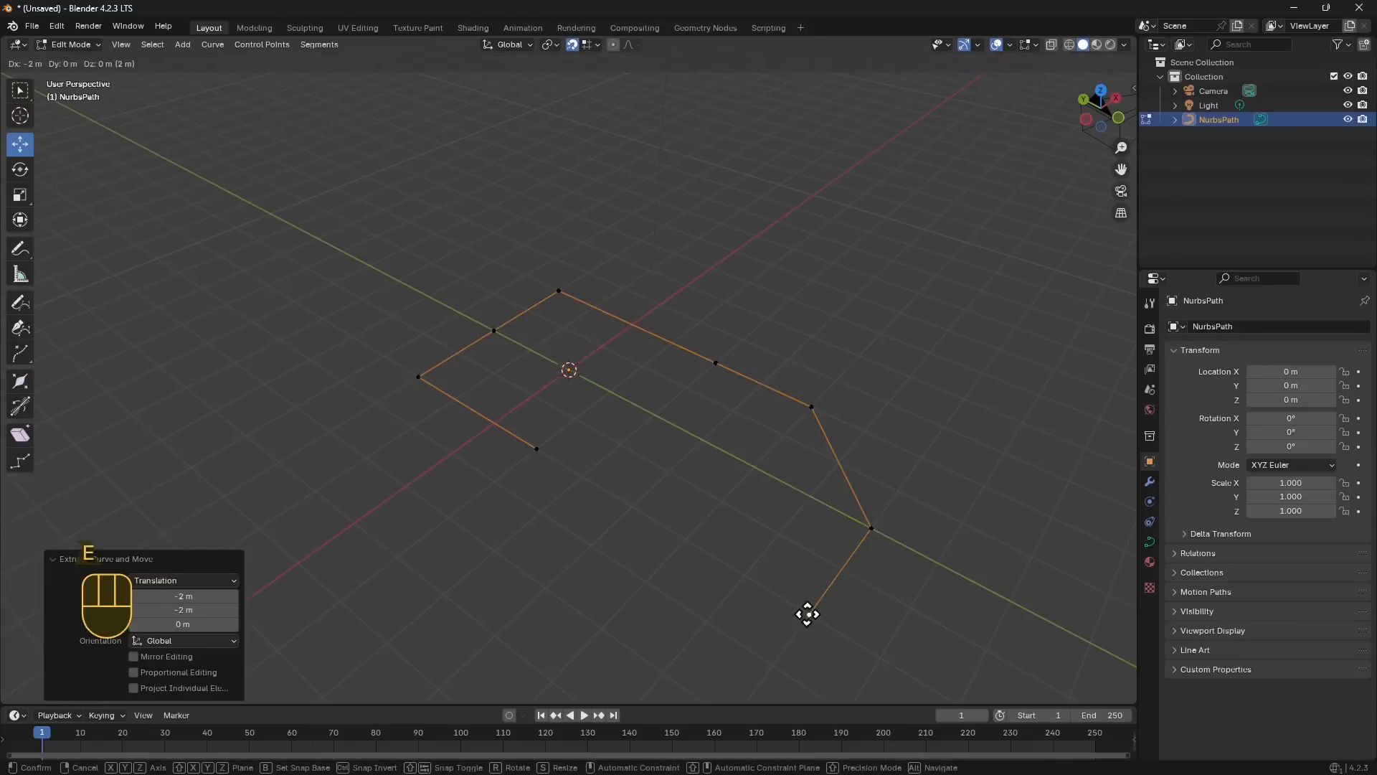
click(808, 614)
Extrude four more segments, first farther along negative X, then 2 m in Y, 2 m in X and 2 m in Y
scroll(726, 517, down, 2)
key(e)
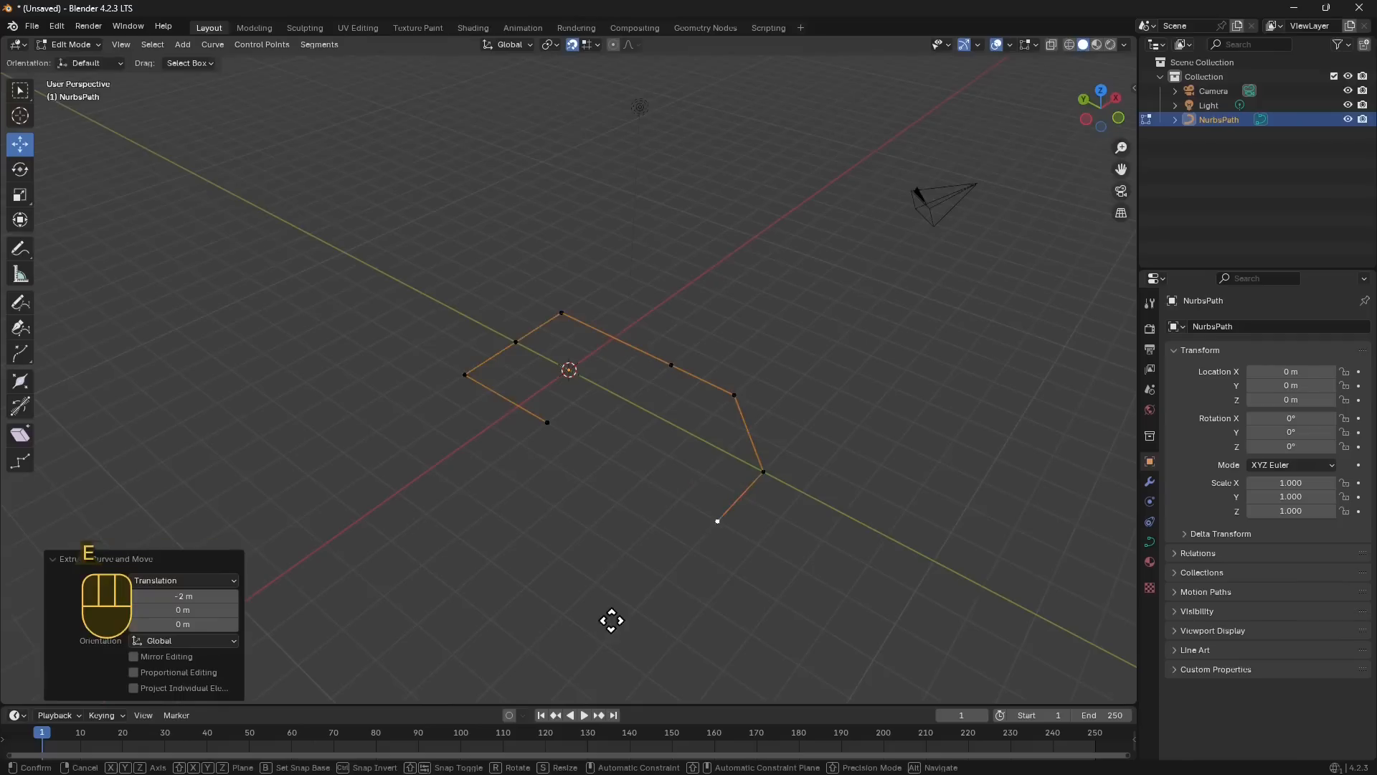
click(641, 609)
key(e)
click(606, 493)
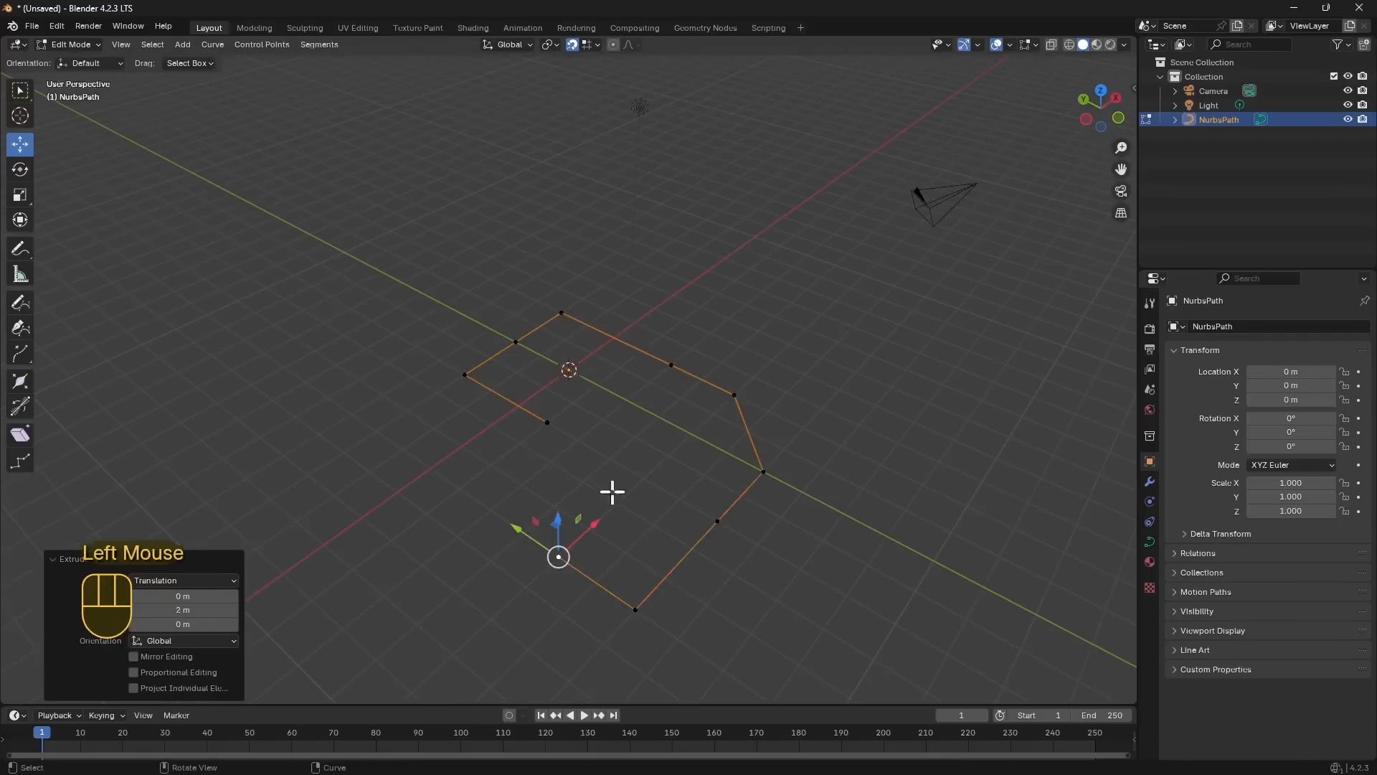
key(e)
click(615, 504)
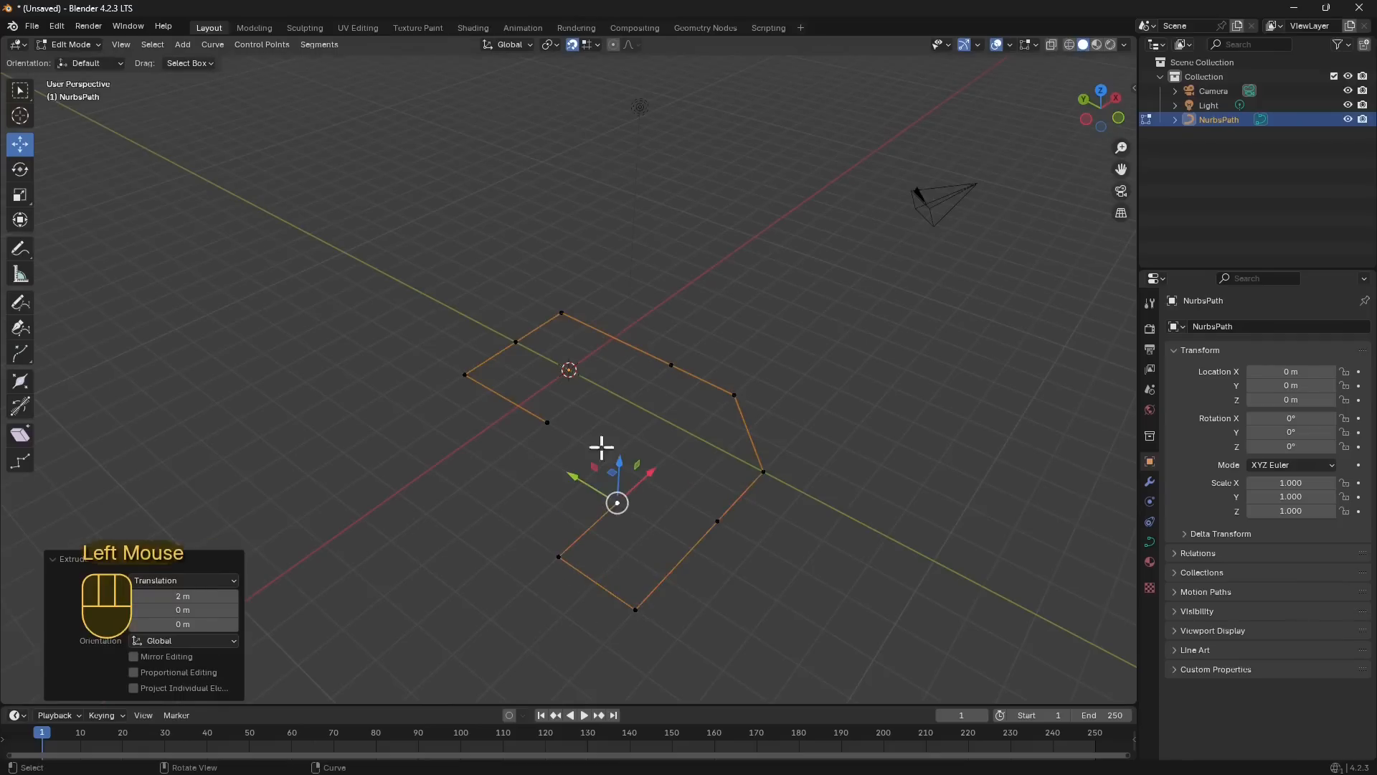
key(e)
click(549, 462)
middle_drag(685, 471, 491, 421)
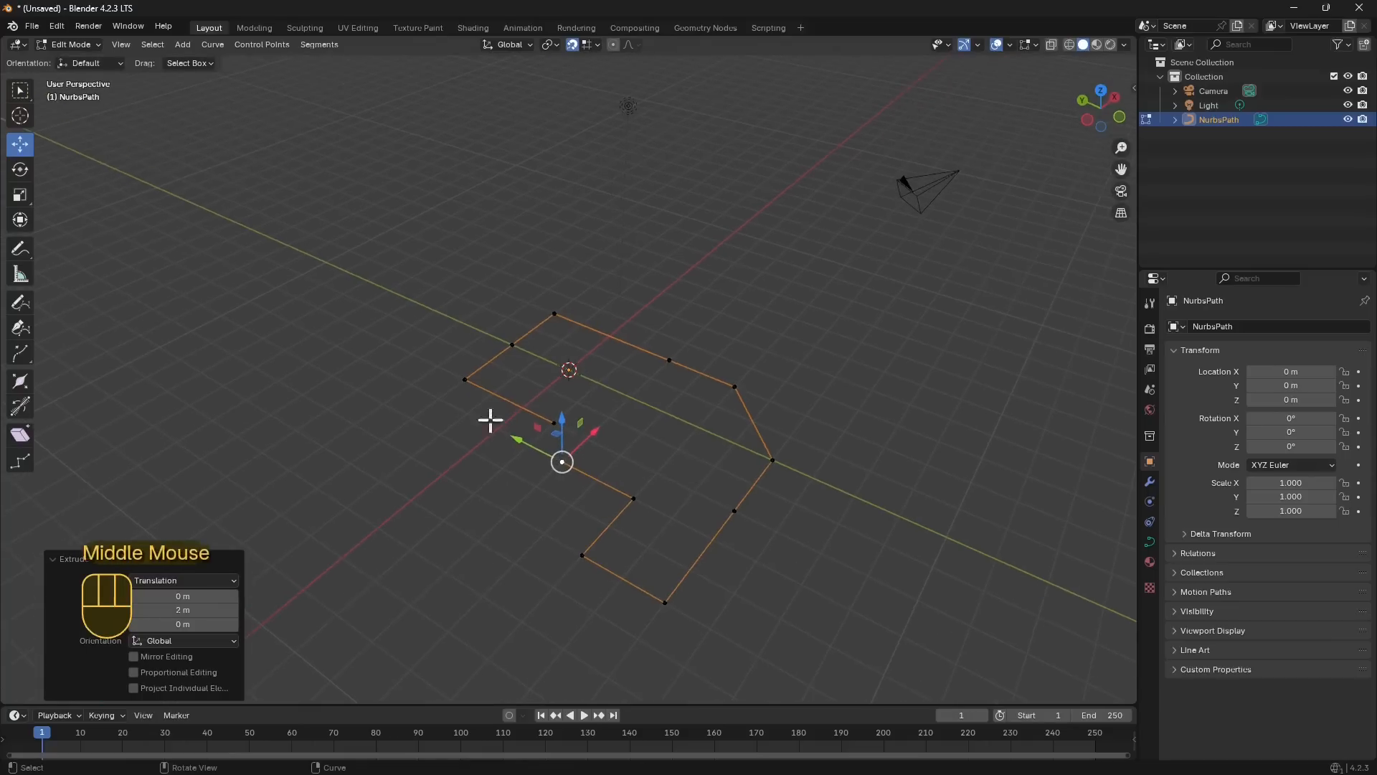
Close the outline by toggling the curve to cyclic, joining its two open end points
click(22, 353)
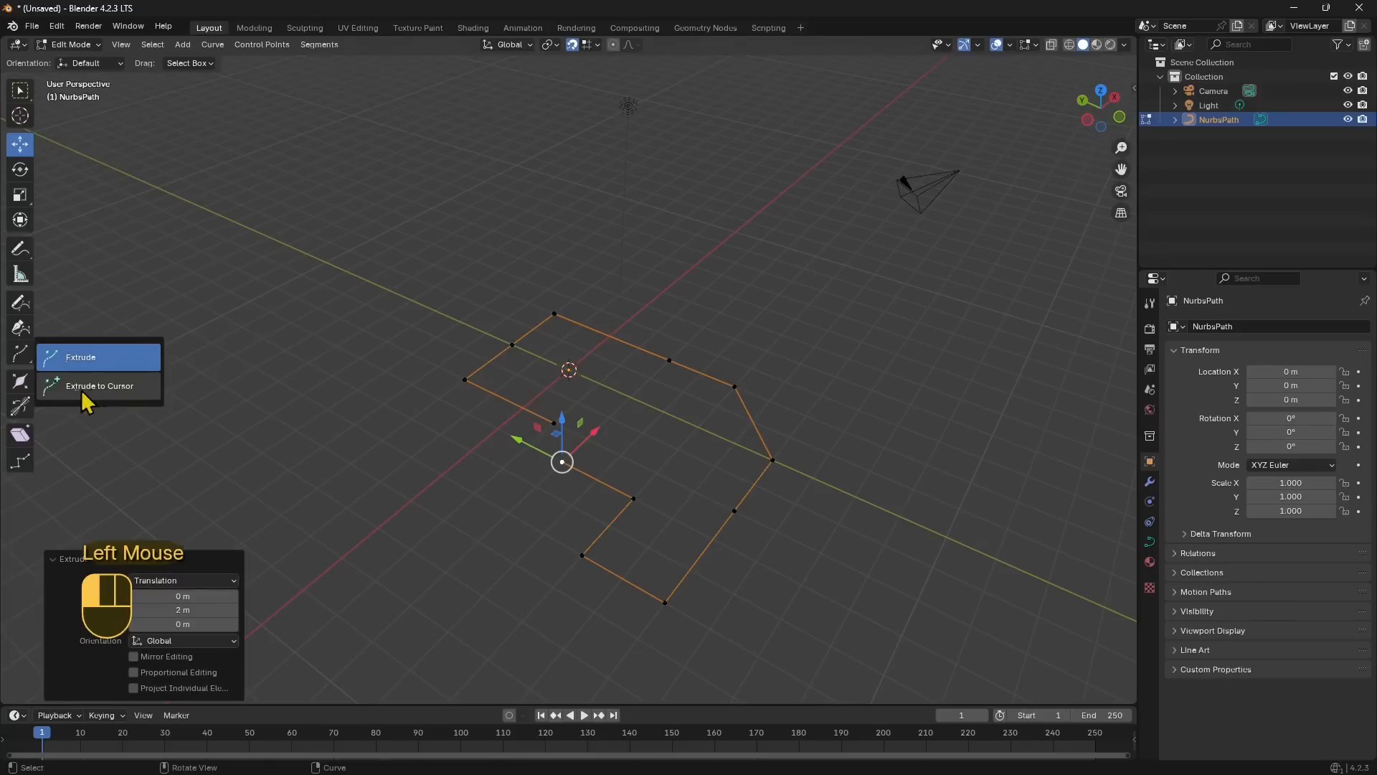
click(101, 357)
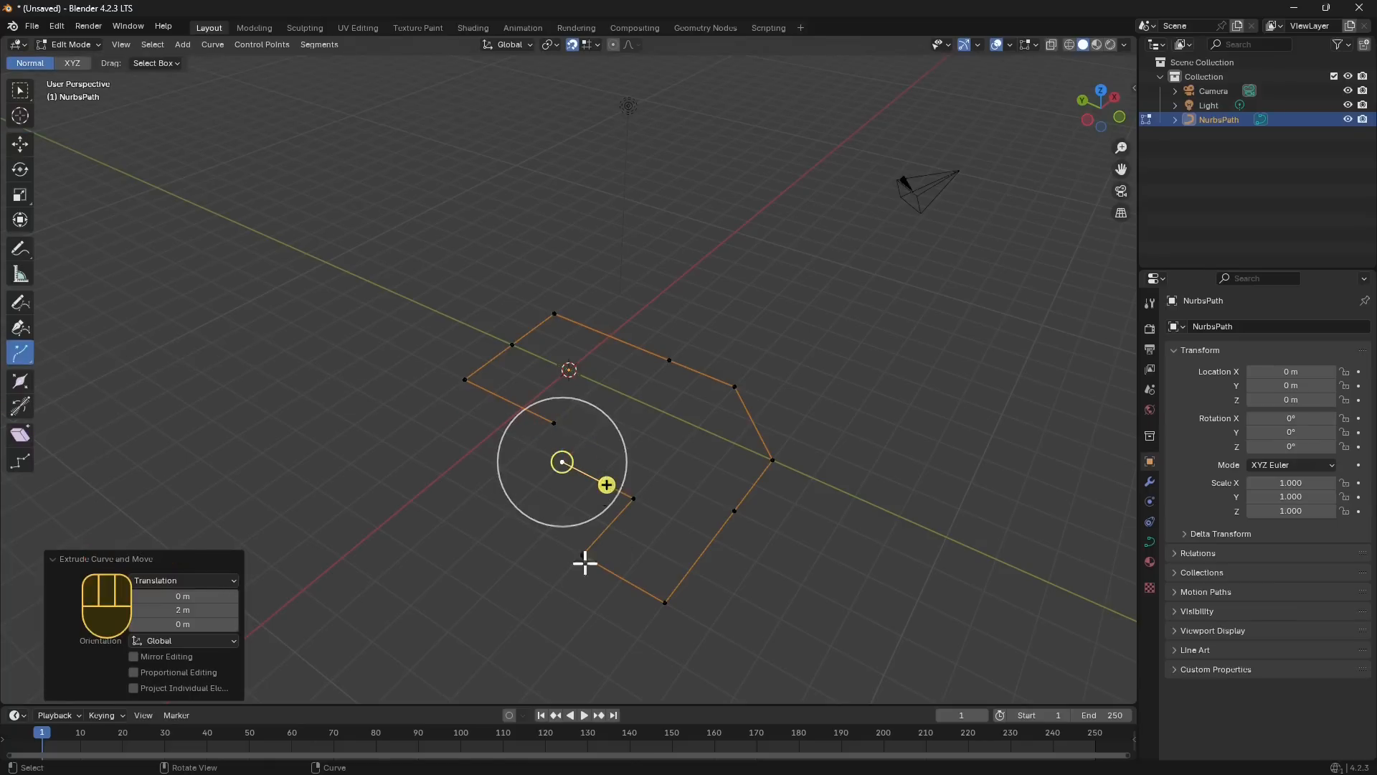
middle_drag(516, 495, 528, 416)
scroll(509, 467, up, 2)
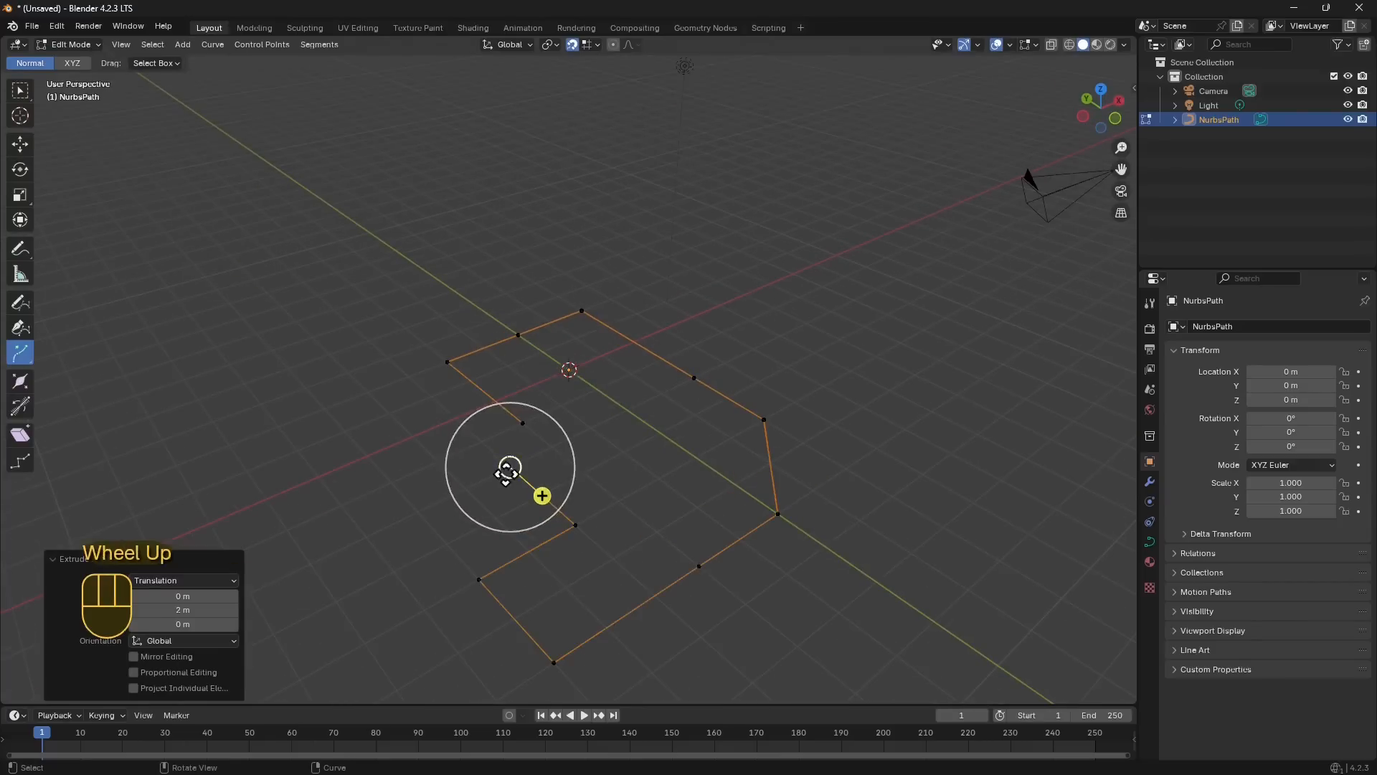
right_click(512, 472)
mouse_move(516, 477)
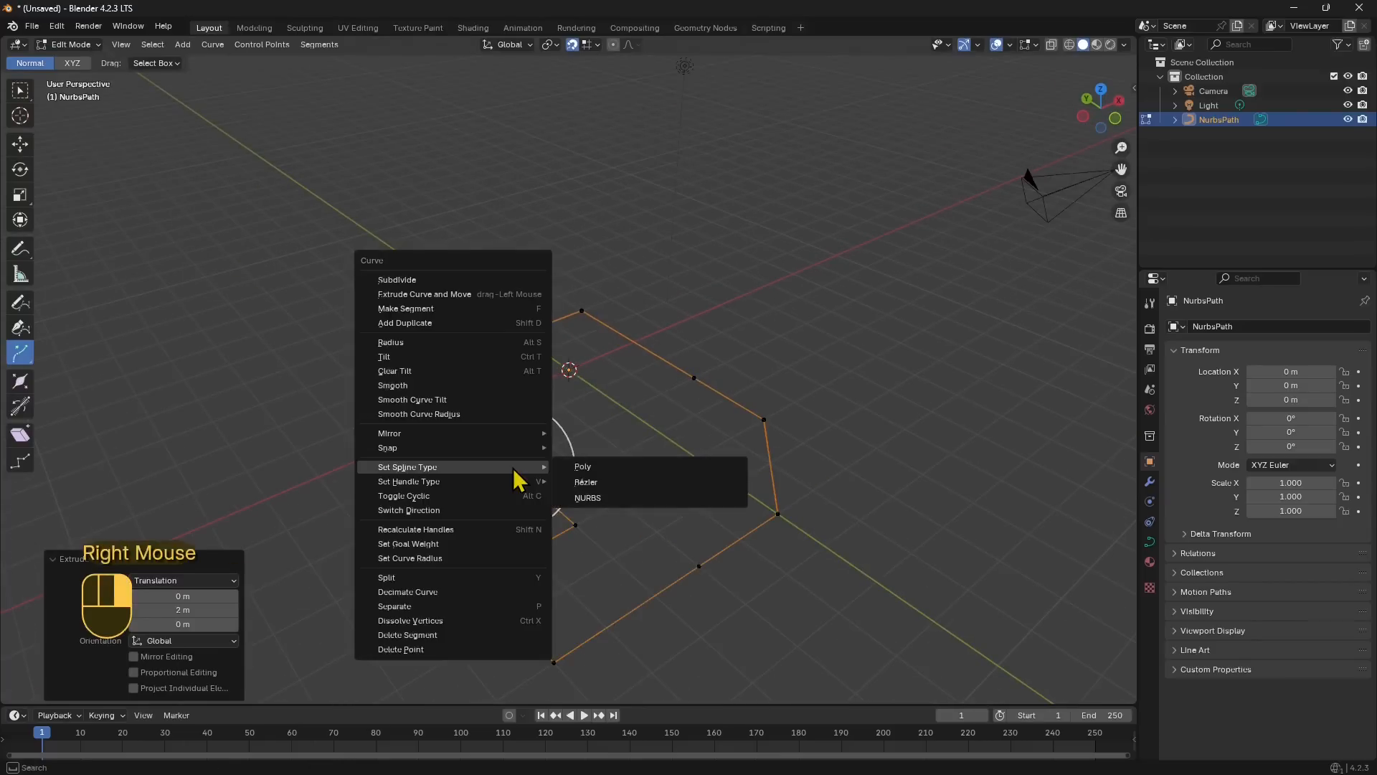
click(438, 498)
Select all control points of the closed outline
middle_drag(507, 461, 506, 329)
click(740, 430)
drag(402, 213, 854, 667)
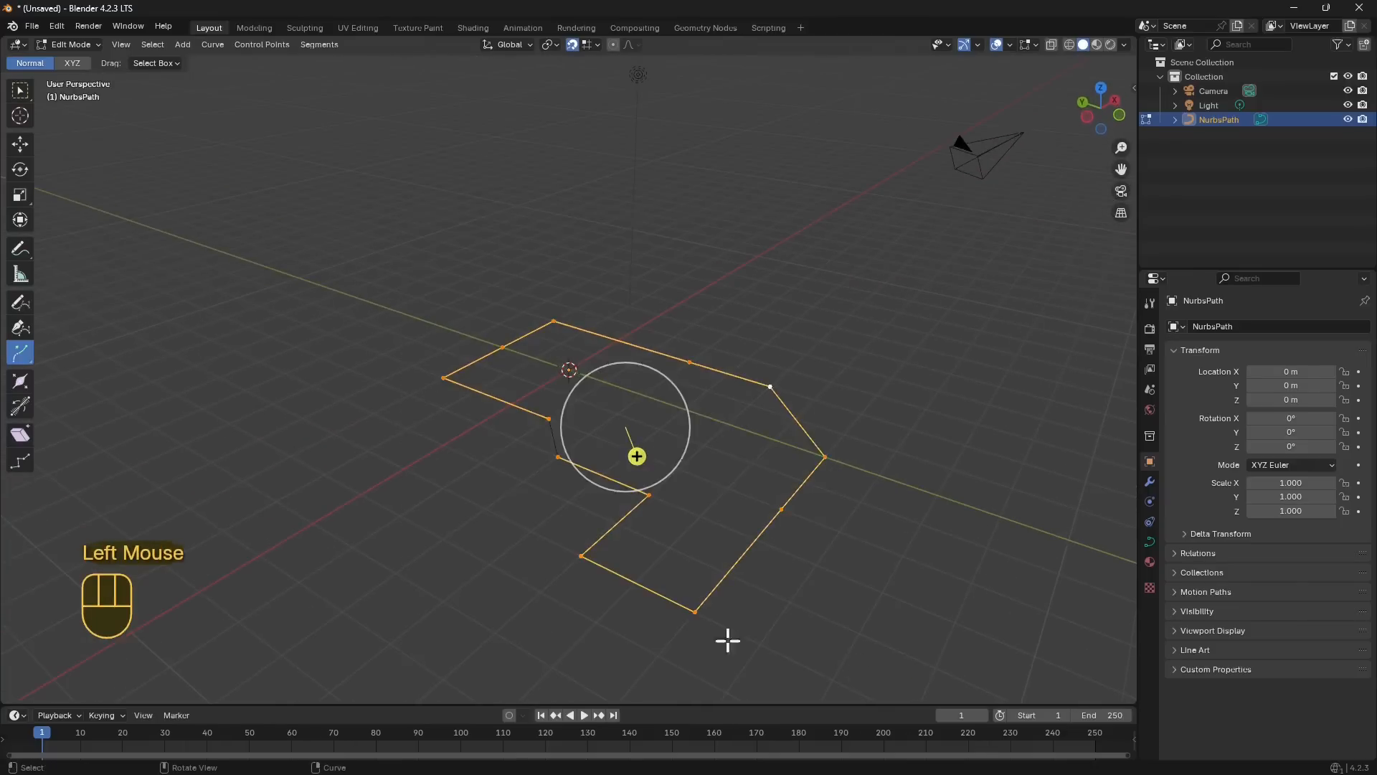
Try the NURBS spline type on the selected outline and undo it
right_click(545, 425)
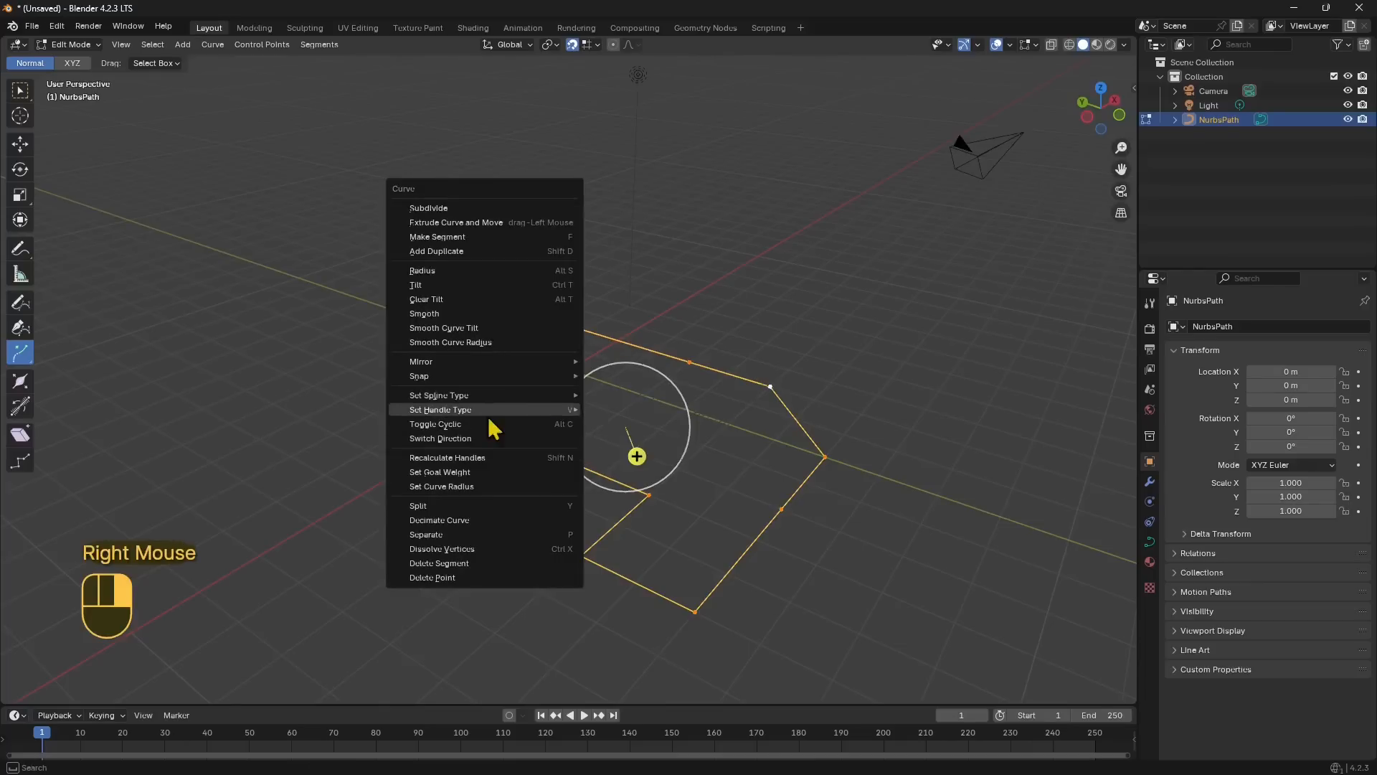
mouse_move(452, 399)
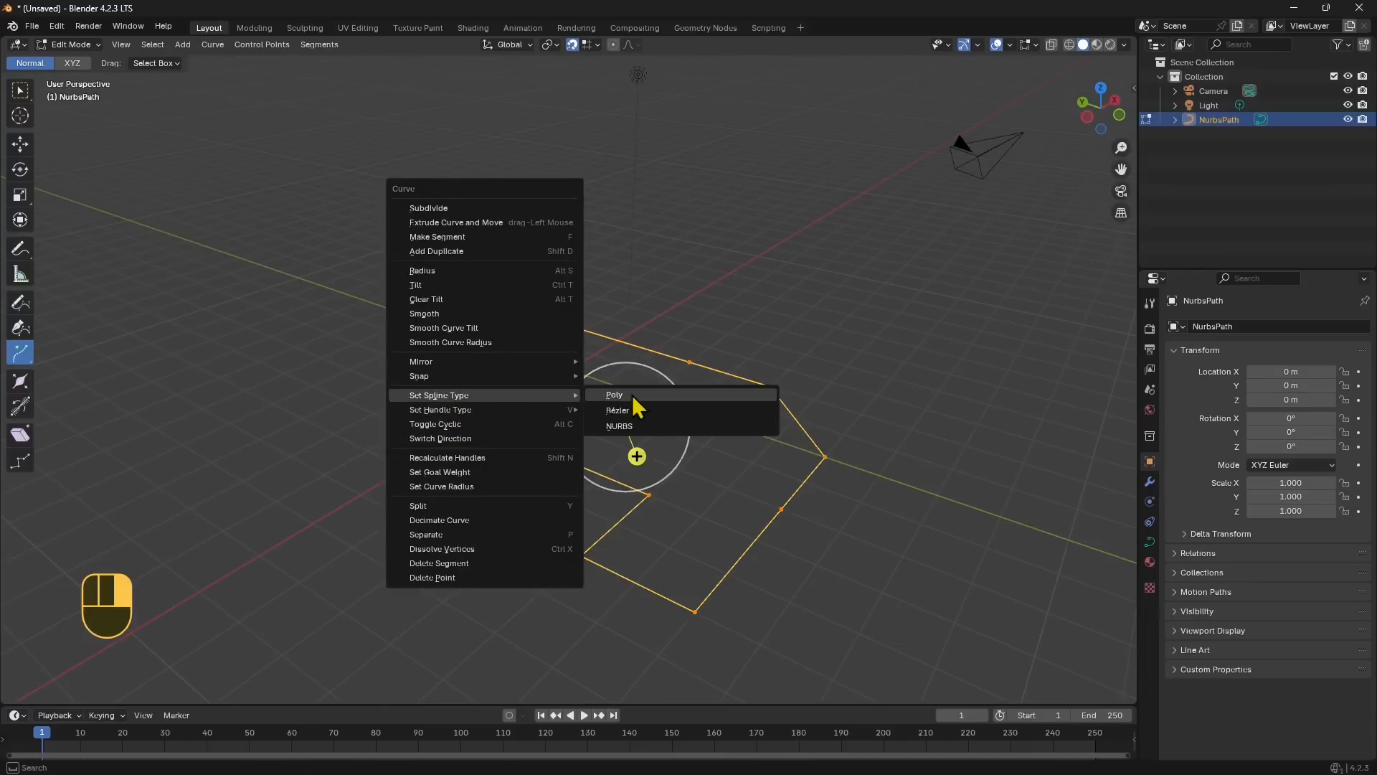
click(630, 426)
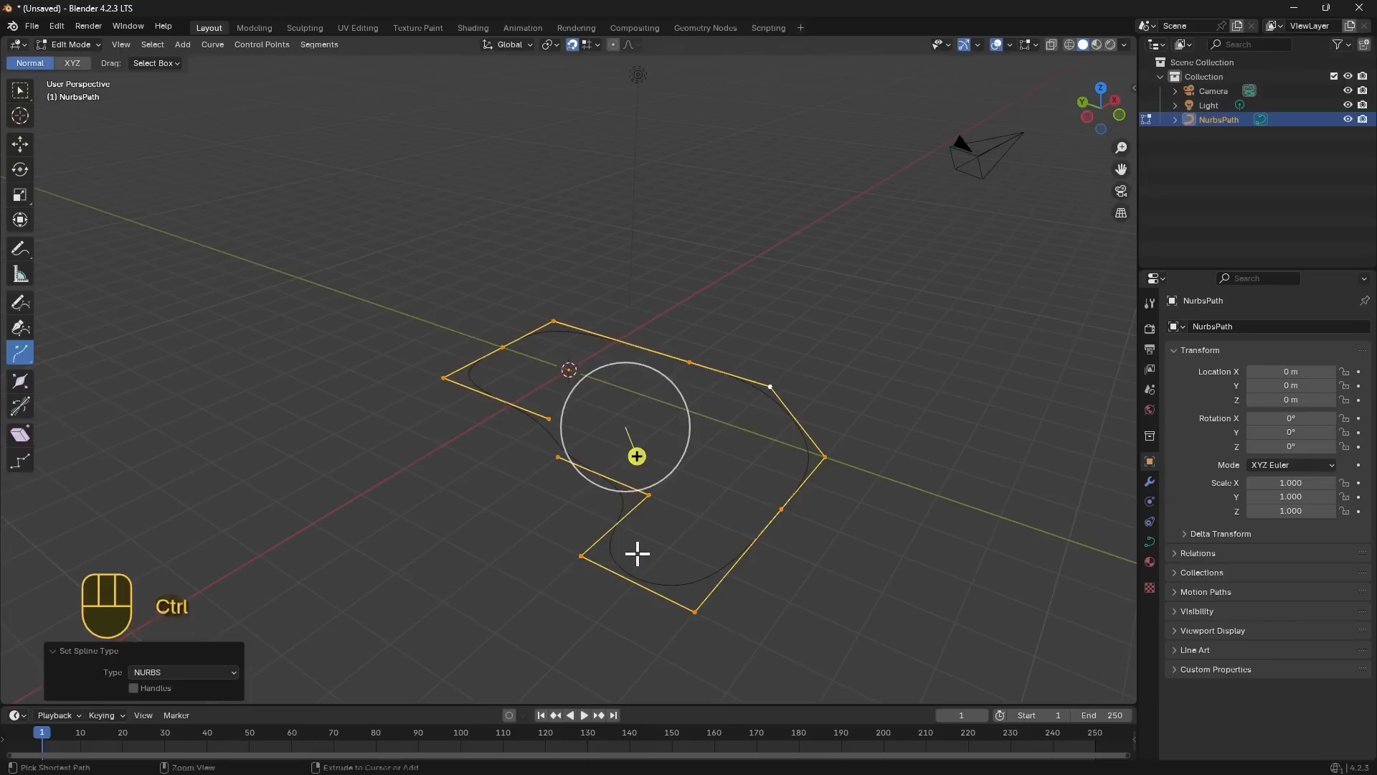
key(ctrl+z)
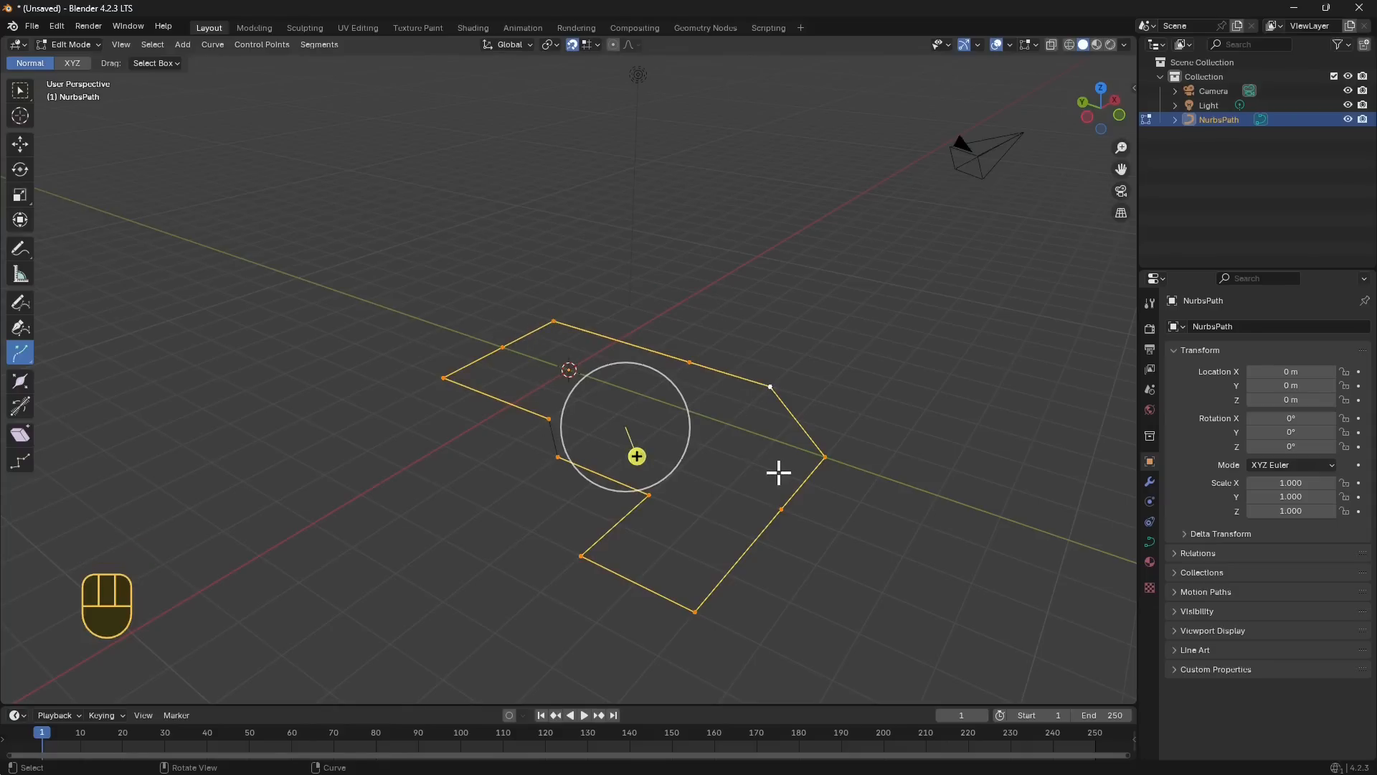
Set the spline type of the whole outline to Bézier
middle_drag(728, 561, 713, 498)
scroll(532, 553, up, 2)
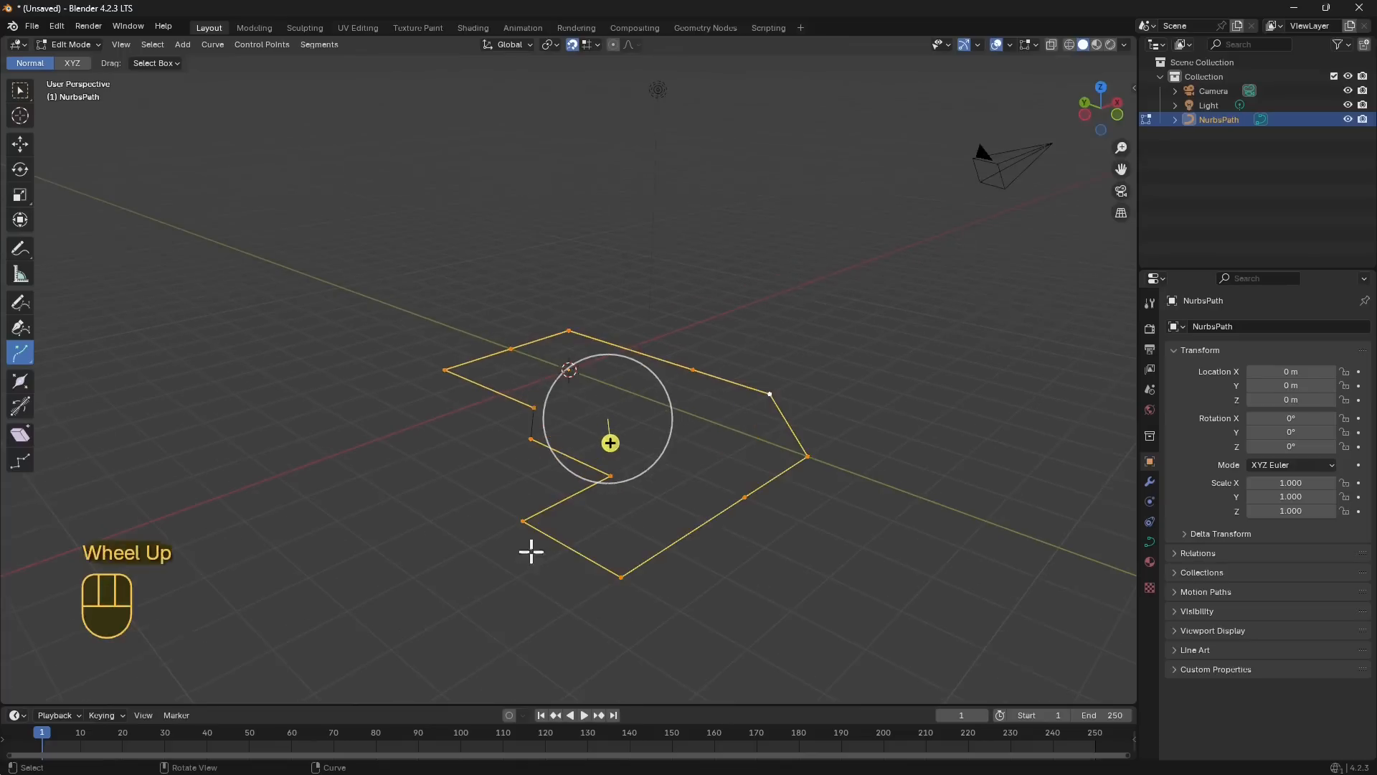
right_click(544, 510)
mouse_move(543, 512)
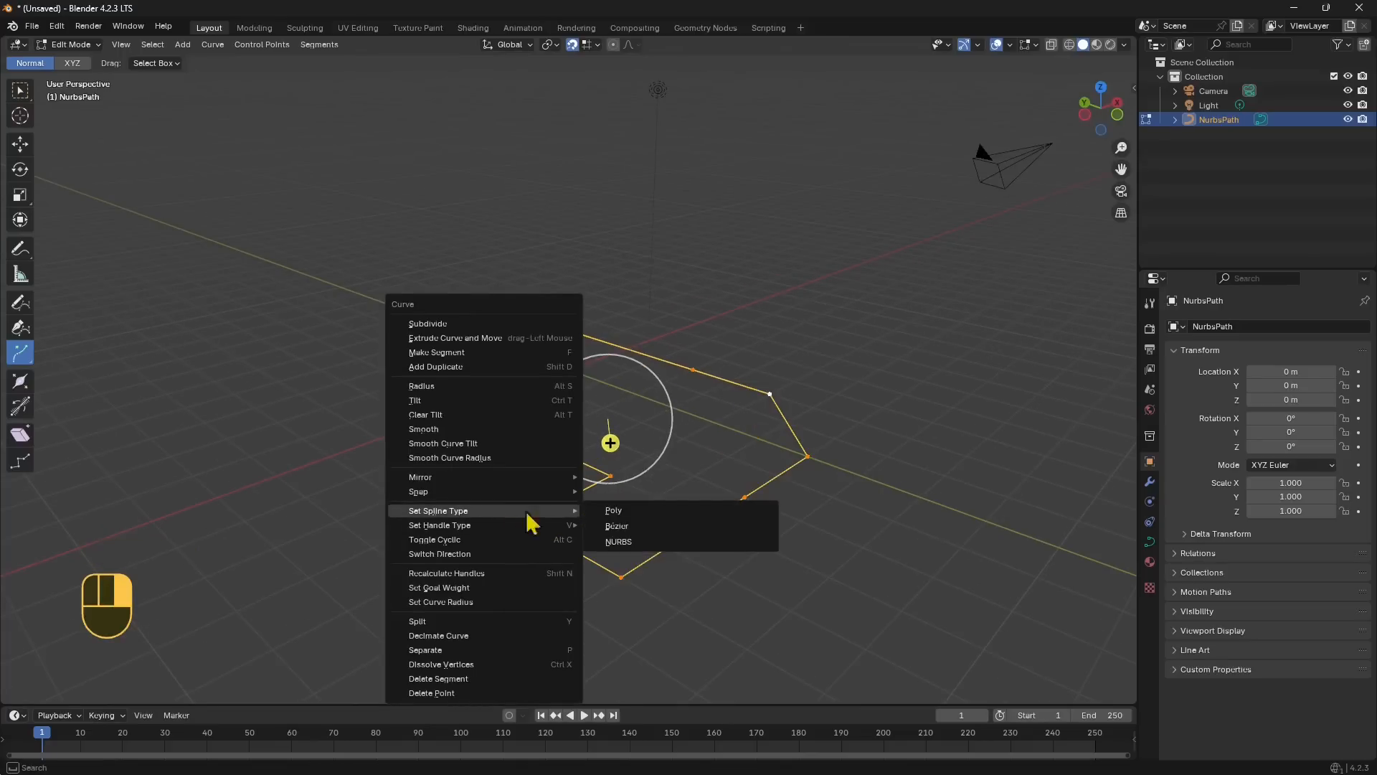
click(627, 527)
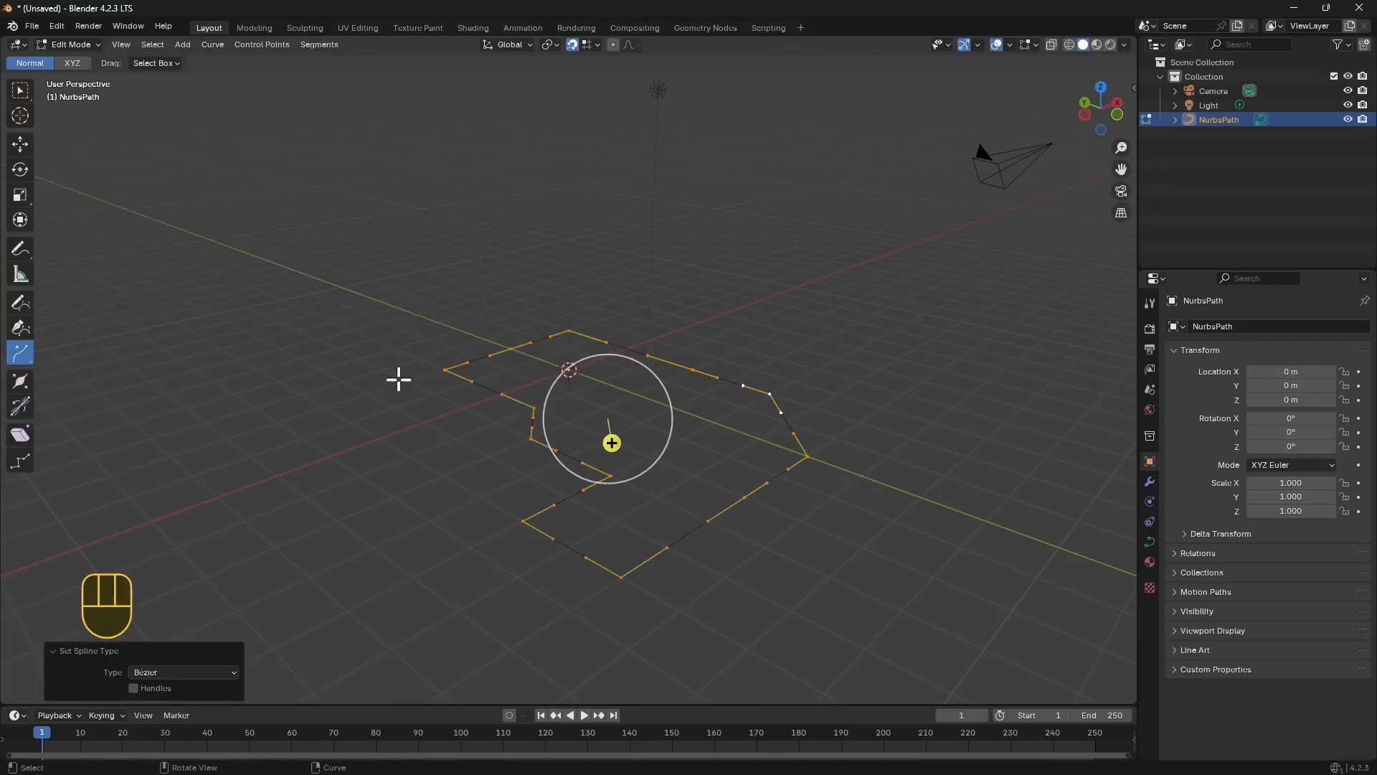
Delete the outline's foremost corner point, leaving its two neighbouring points directly connected
click(622, 575)
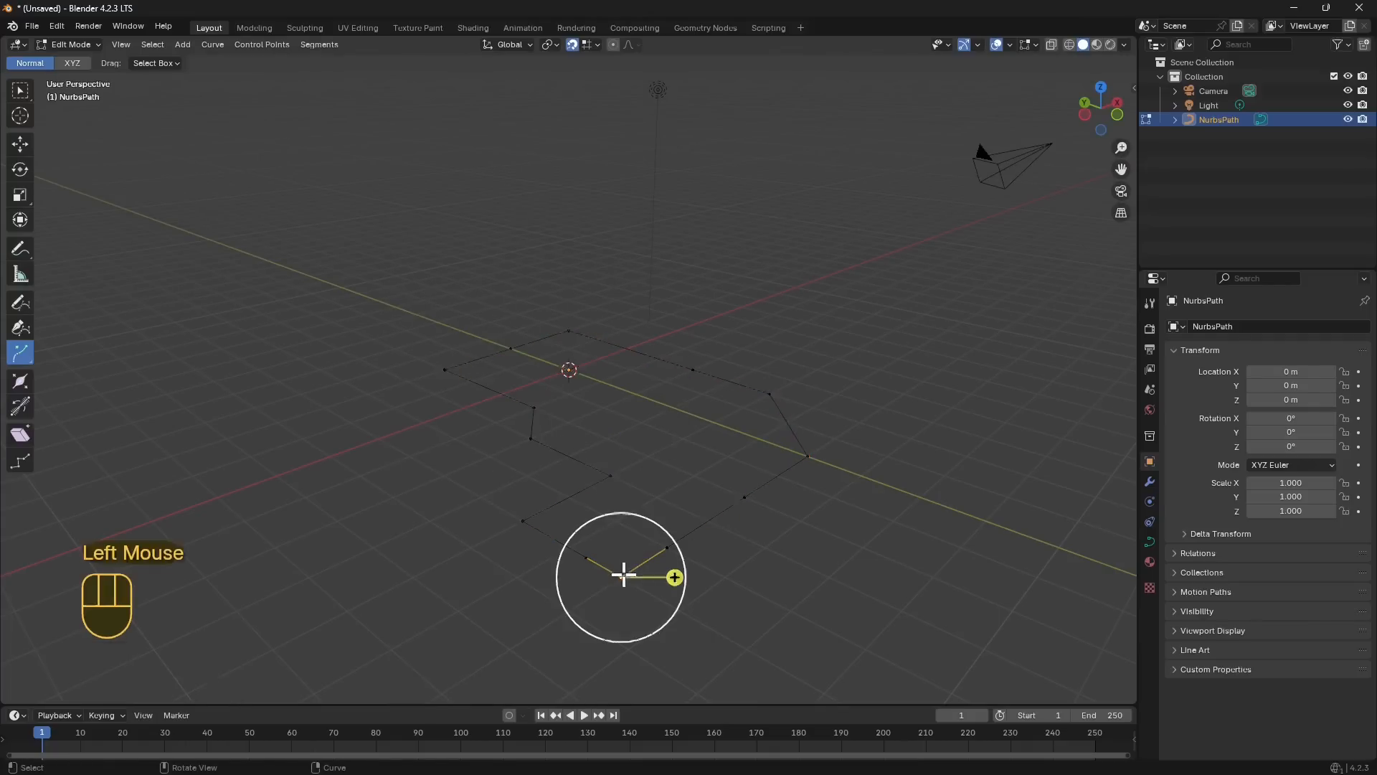
middle_drag(606, 594, 619, 581)
scroll(624, 582, up, 1)
middle_drag(740, 590, 572, 606)
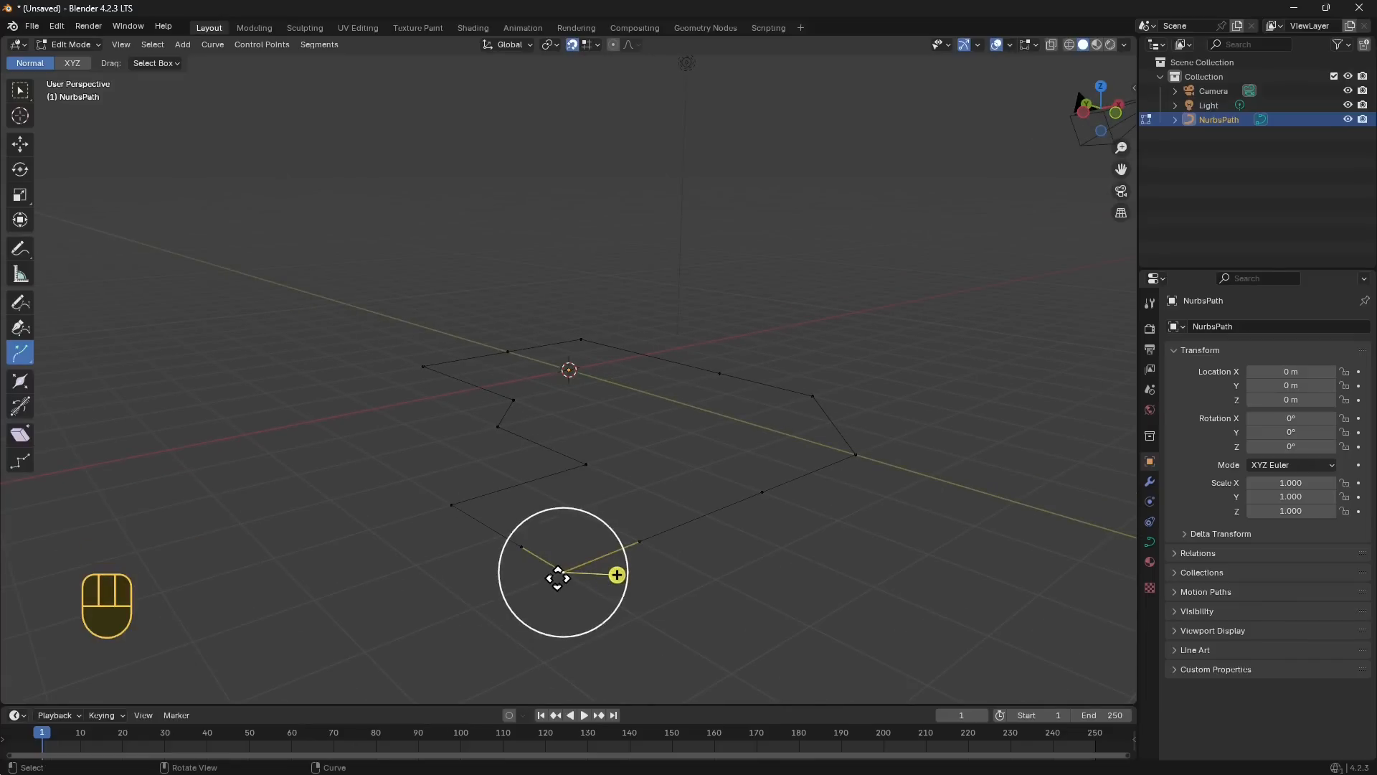
click(20, 146)
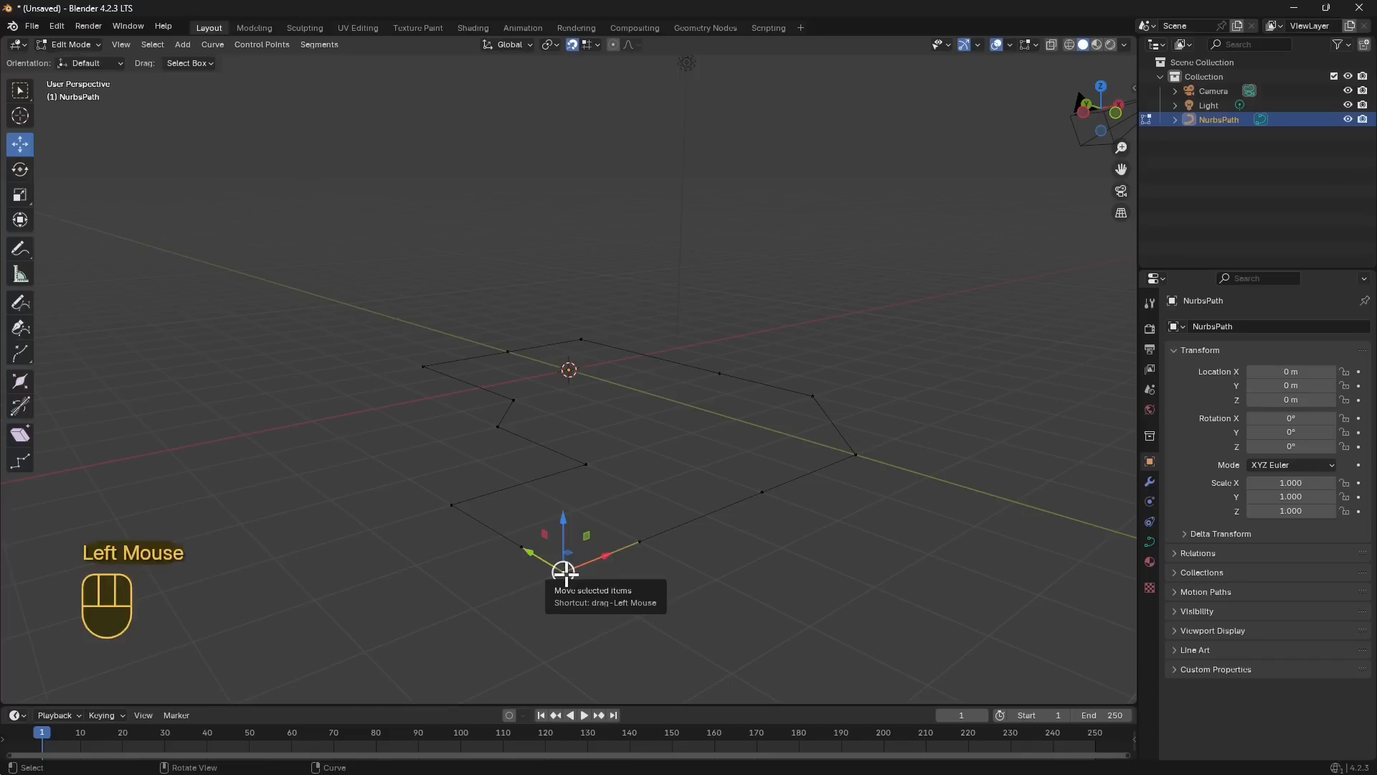
key(x)
click(486, 576)
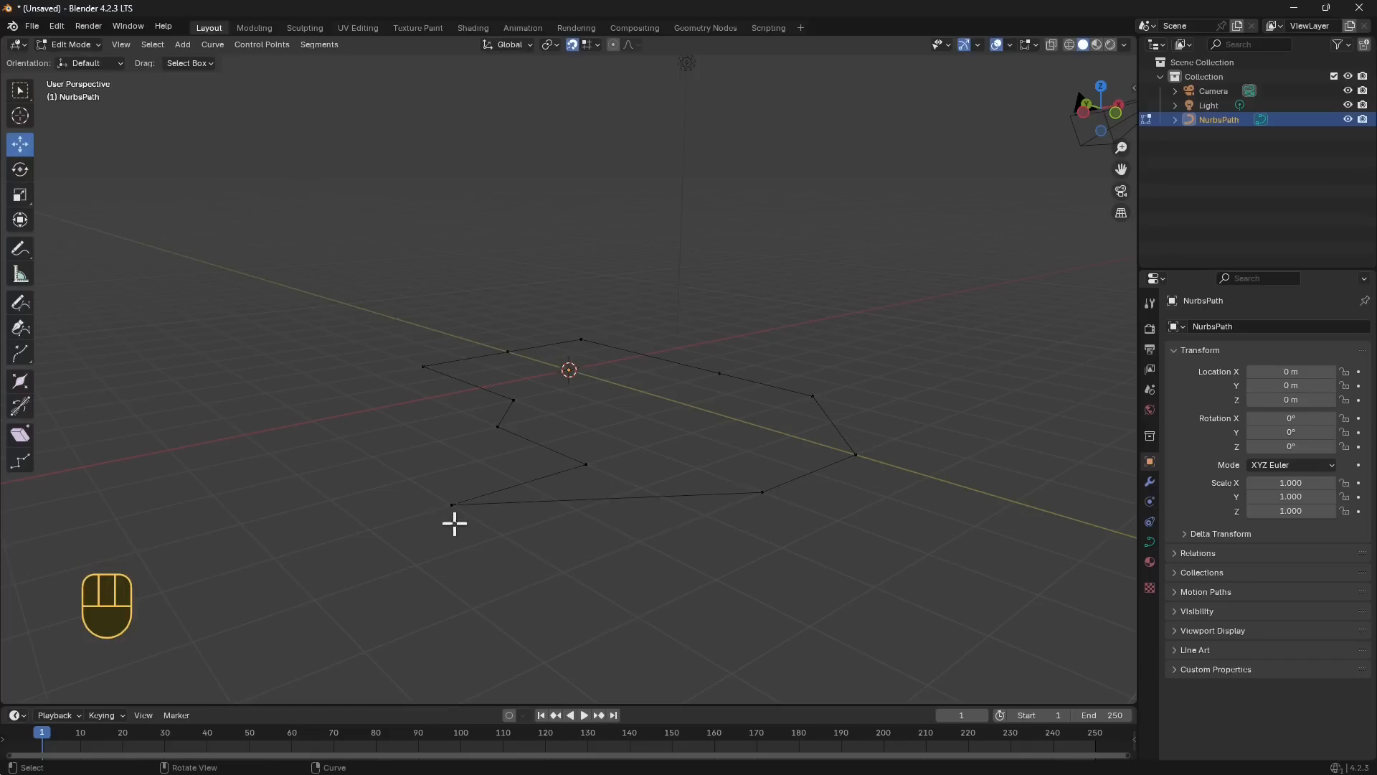
Move the foremost handle of the point beside the deleted corner by -2 m along X
click(452, 503)
click(760, 495)
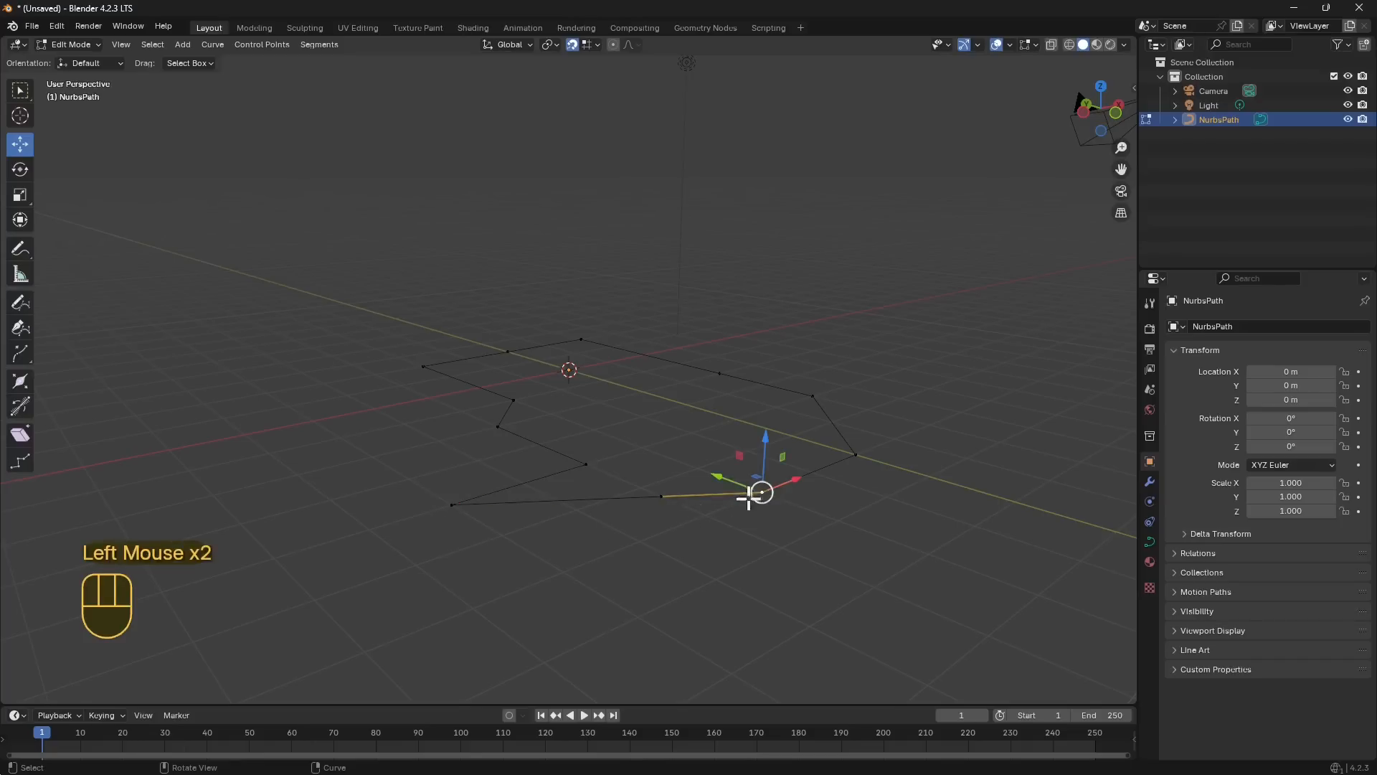
click(658, 497)
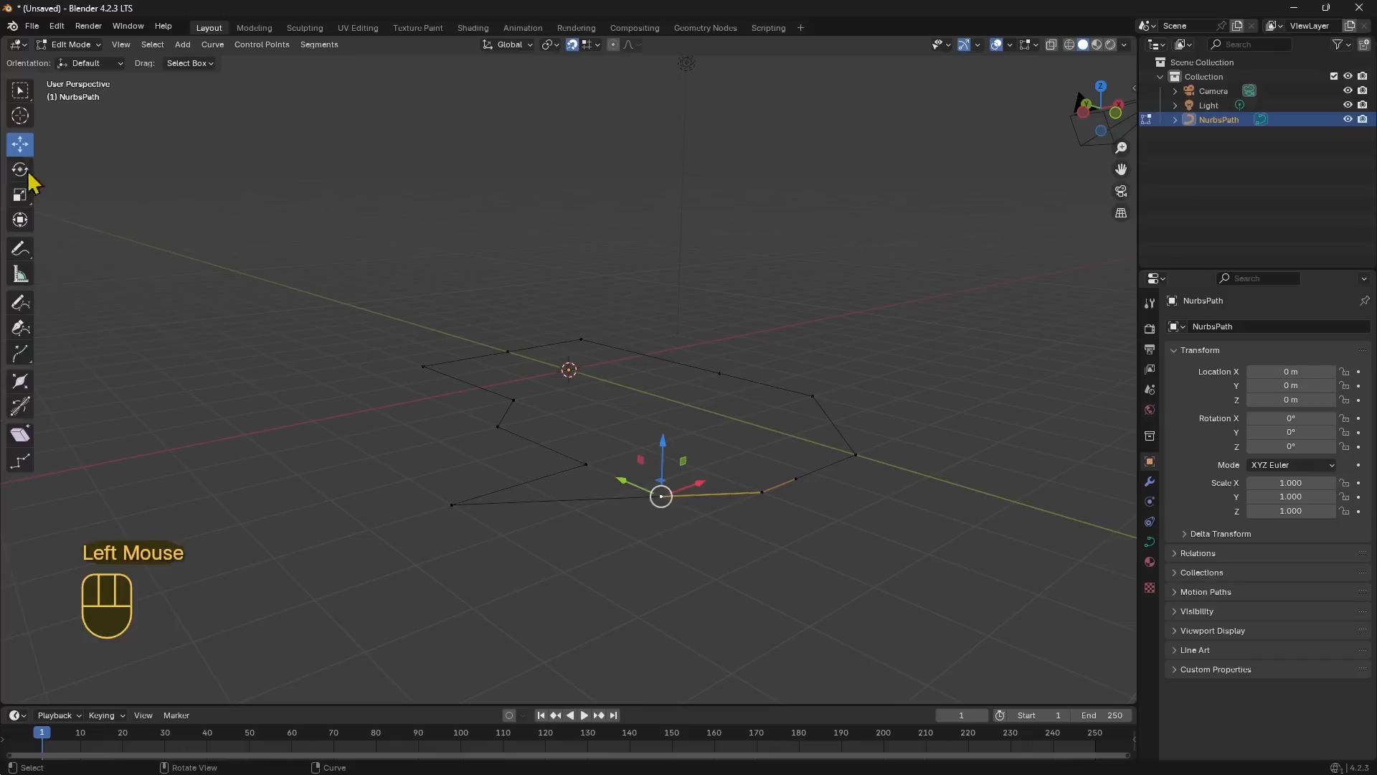
drag(624, 482, 601, 570)
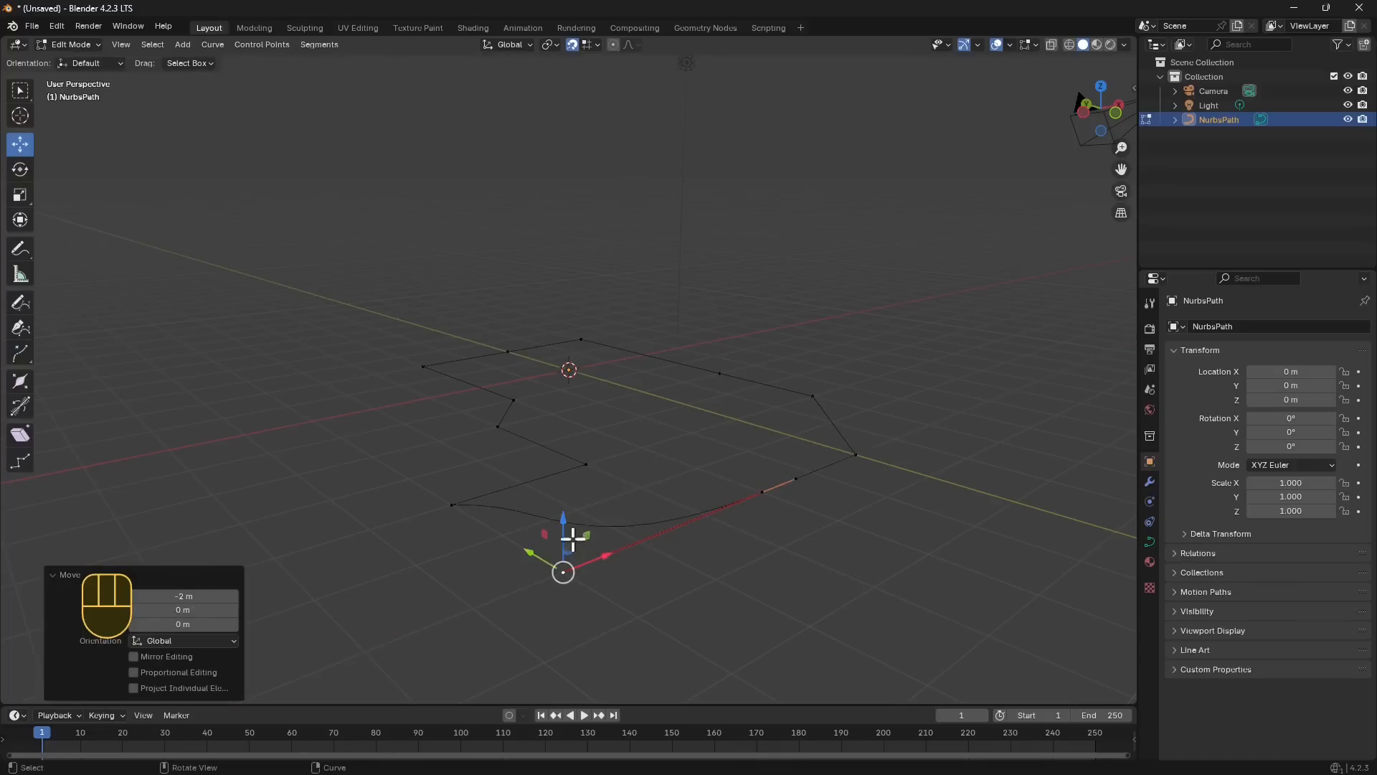
Pull the facing handle of the other neighbouring point out to the former corner to round the connecting segment
click(455, 513)
click(557, 501)
drag(561, 497, 555, 558)
click(435, 482)
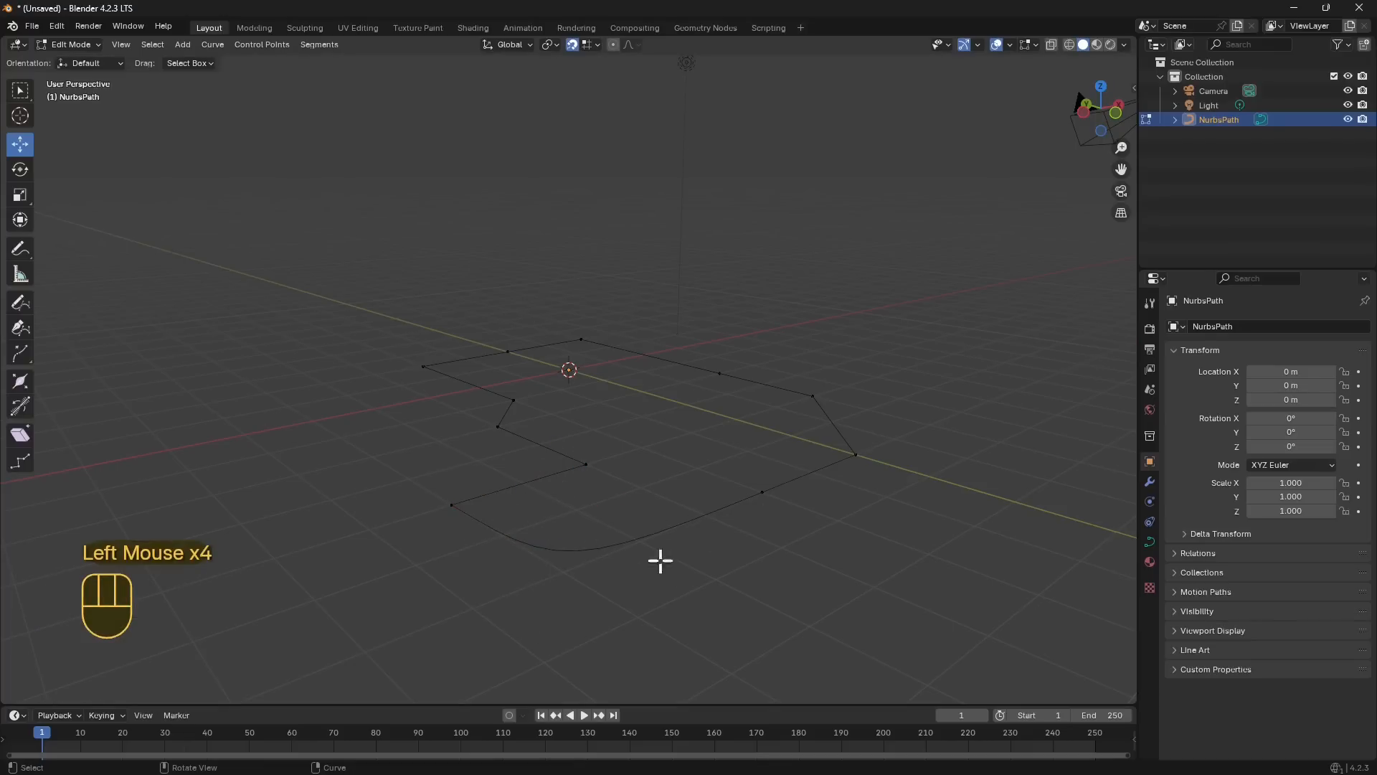
Expand the curve's geometry settings and set Extrude to 0.52 m
middle_drag(578, 529, 617, 241)
scroll(684, 571, down, 2)
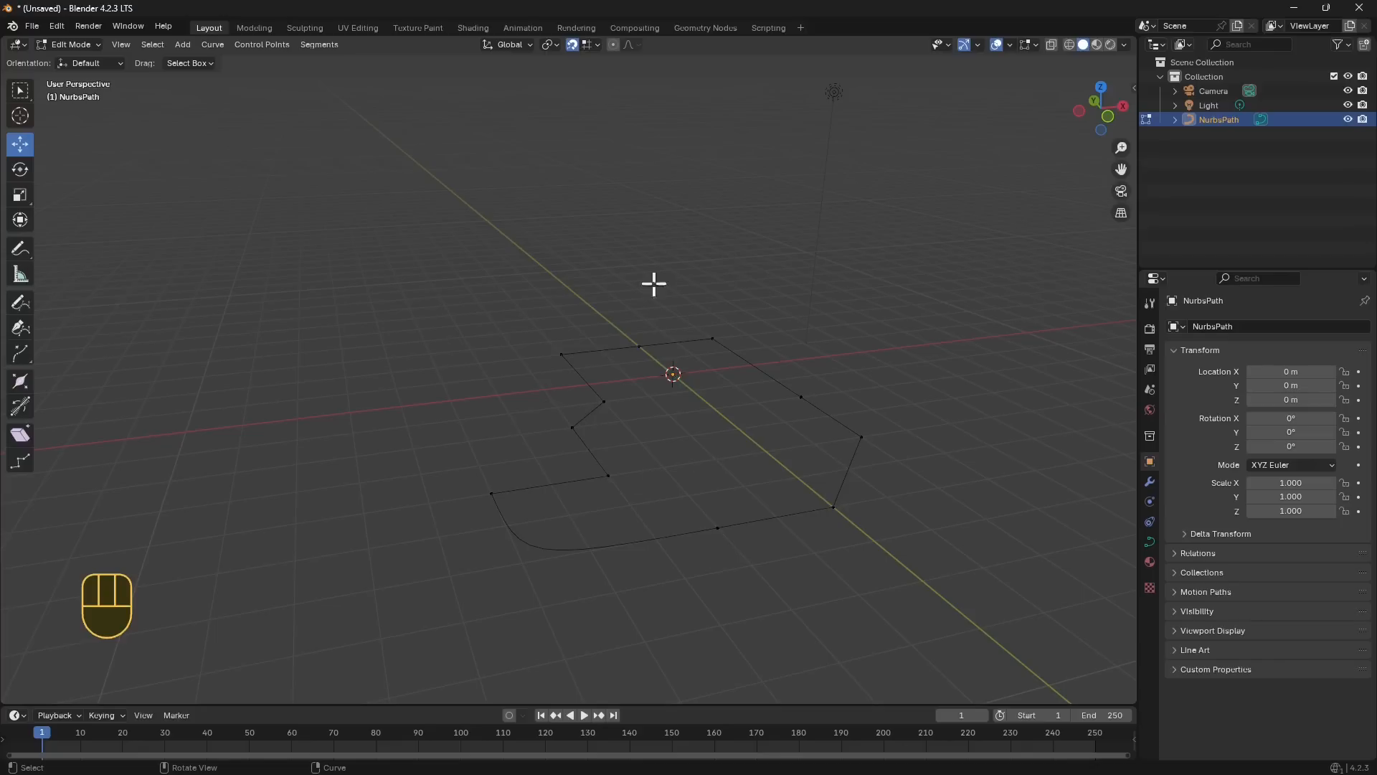
click(1149, 543)
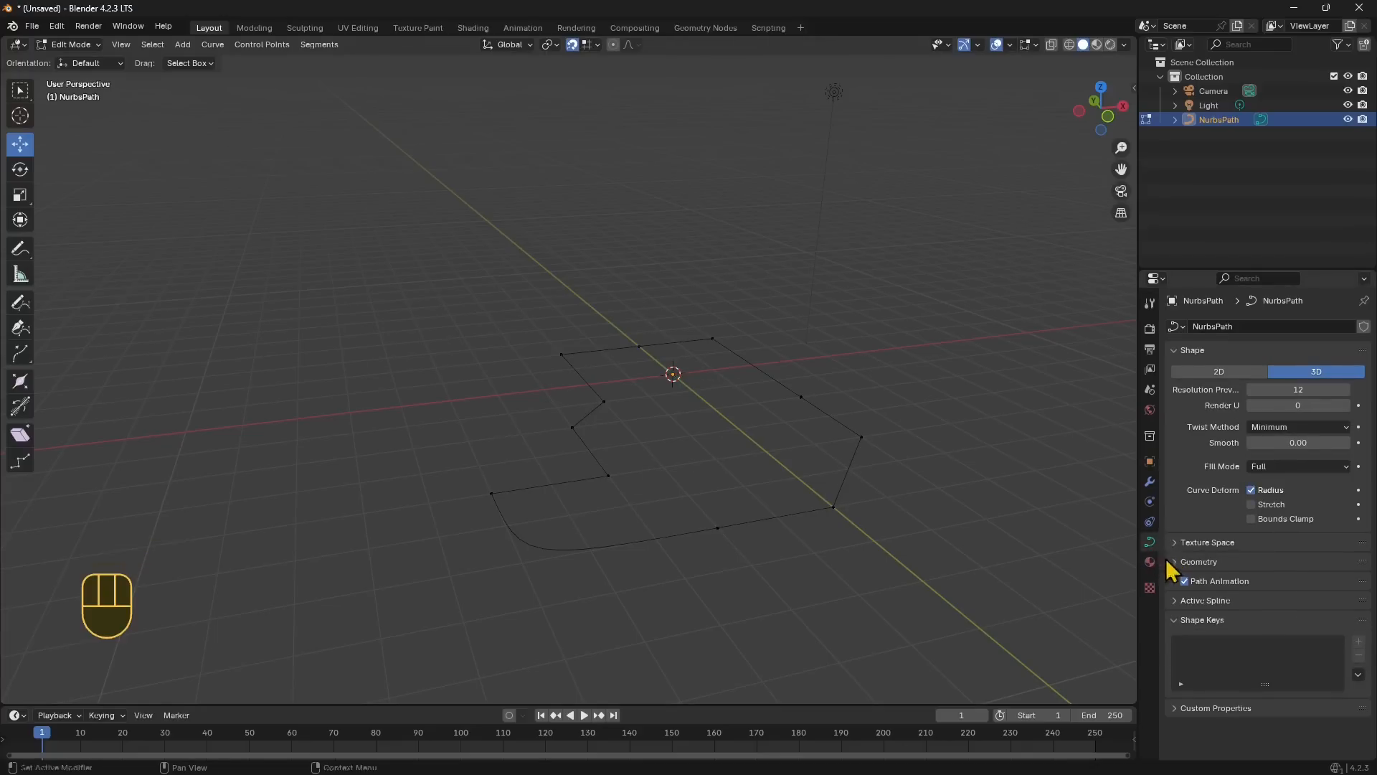
click(1185, 565)
scroll(1187, 574, down, 2)
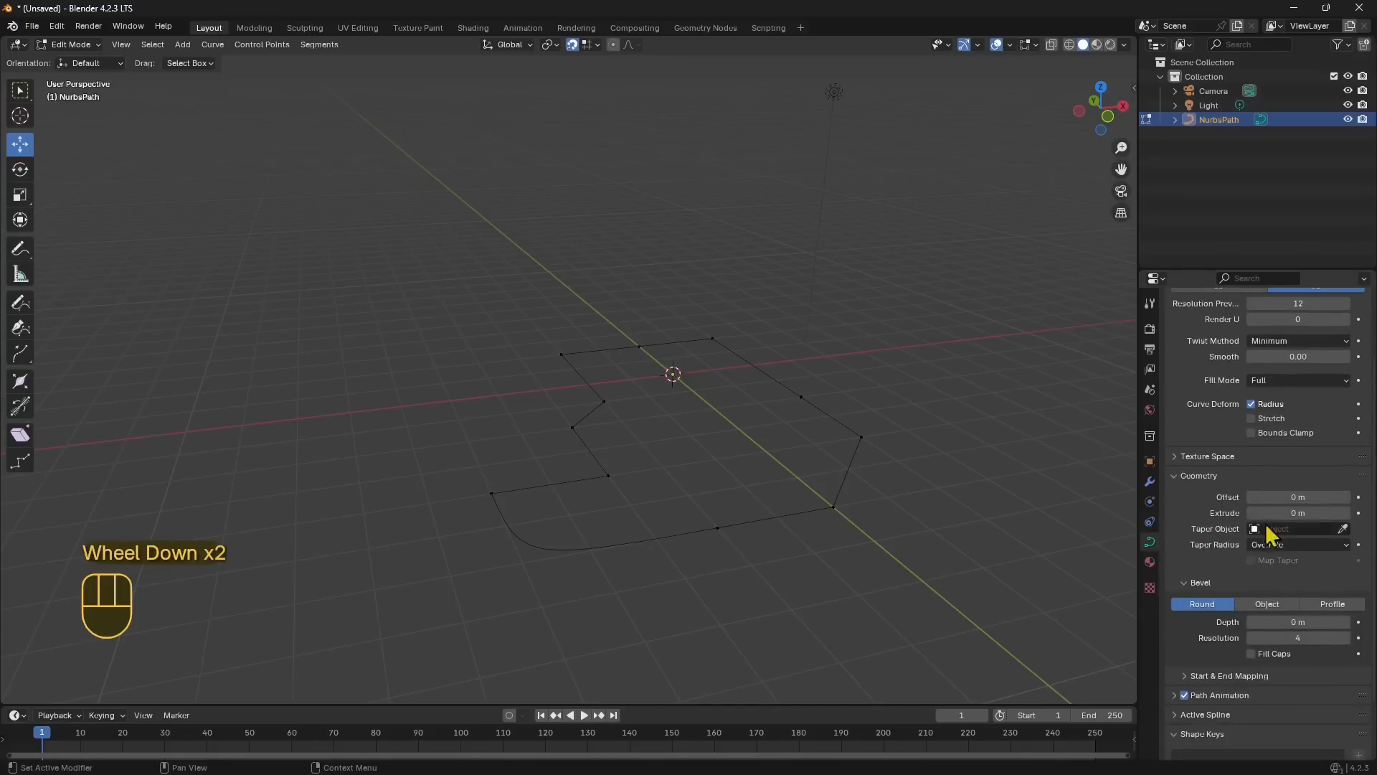
drag(1289, 511, 1329, 511)
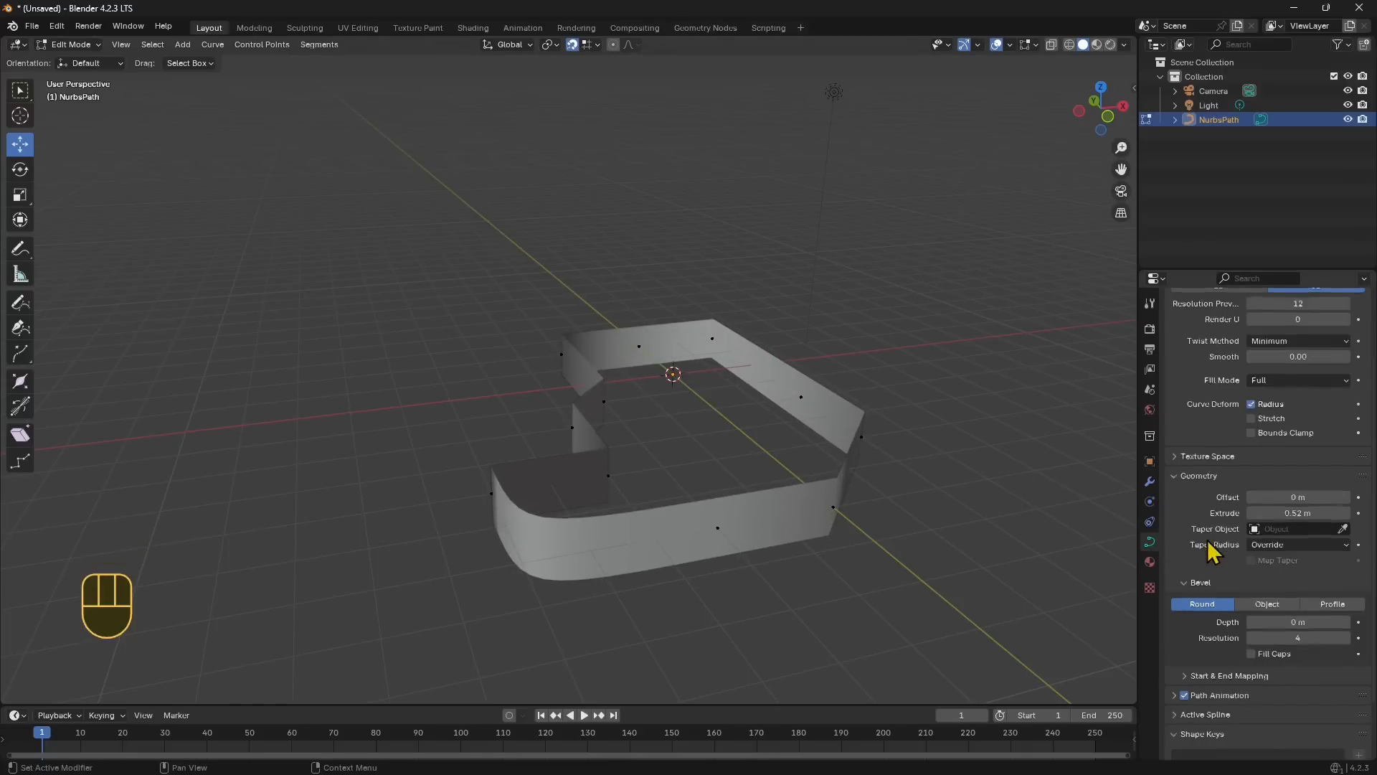
Switch the curve shape to 2D and set its fill mode to Both
scroll(1209, 544, up, 3)
click(1221, 371)
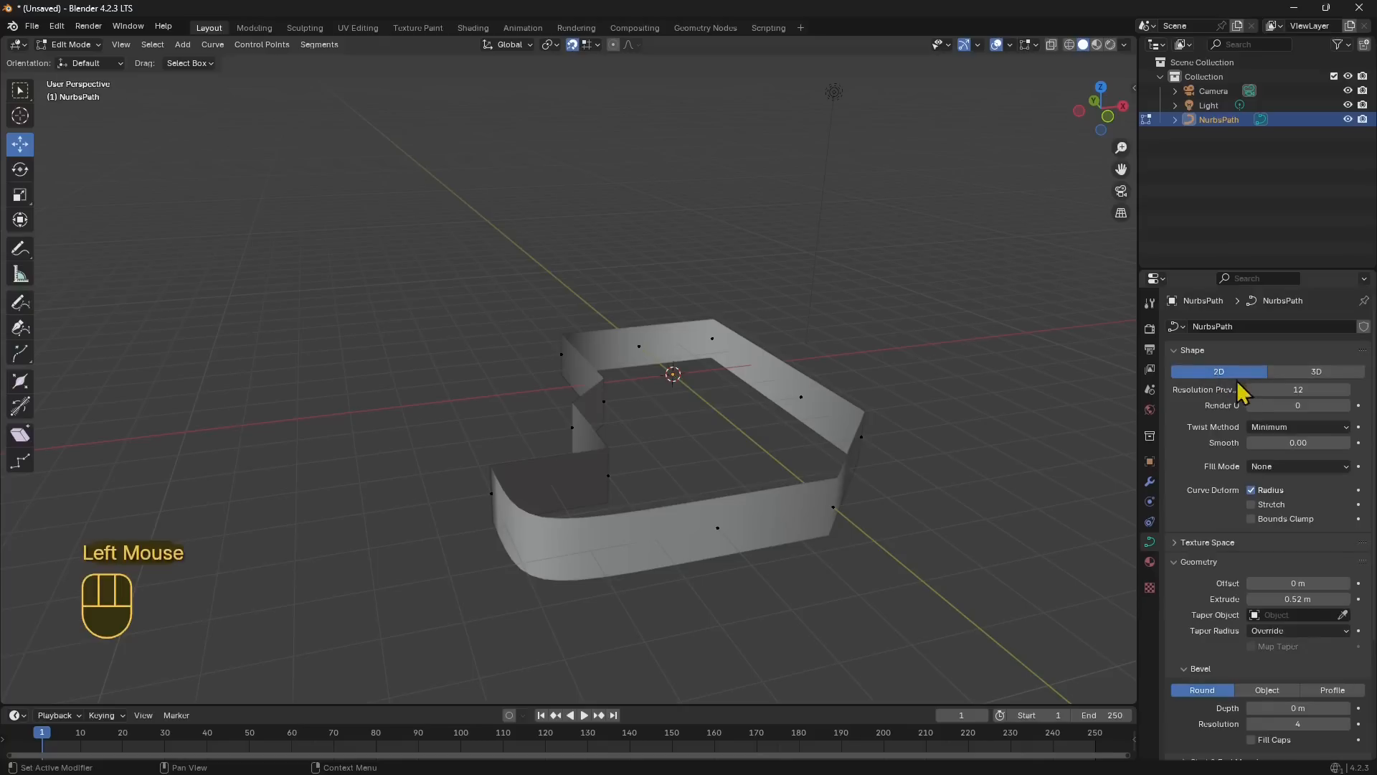
click(1257, 467)
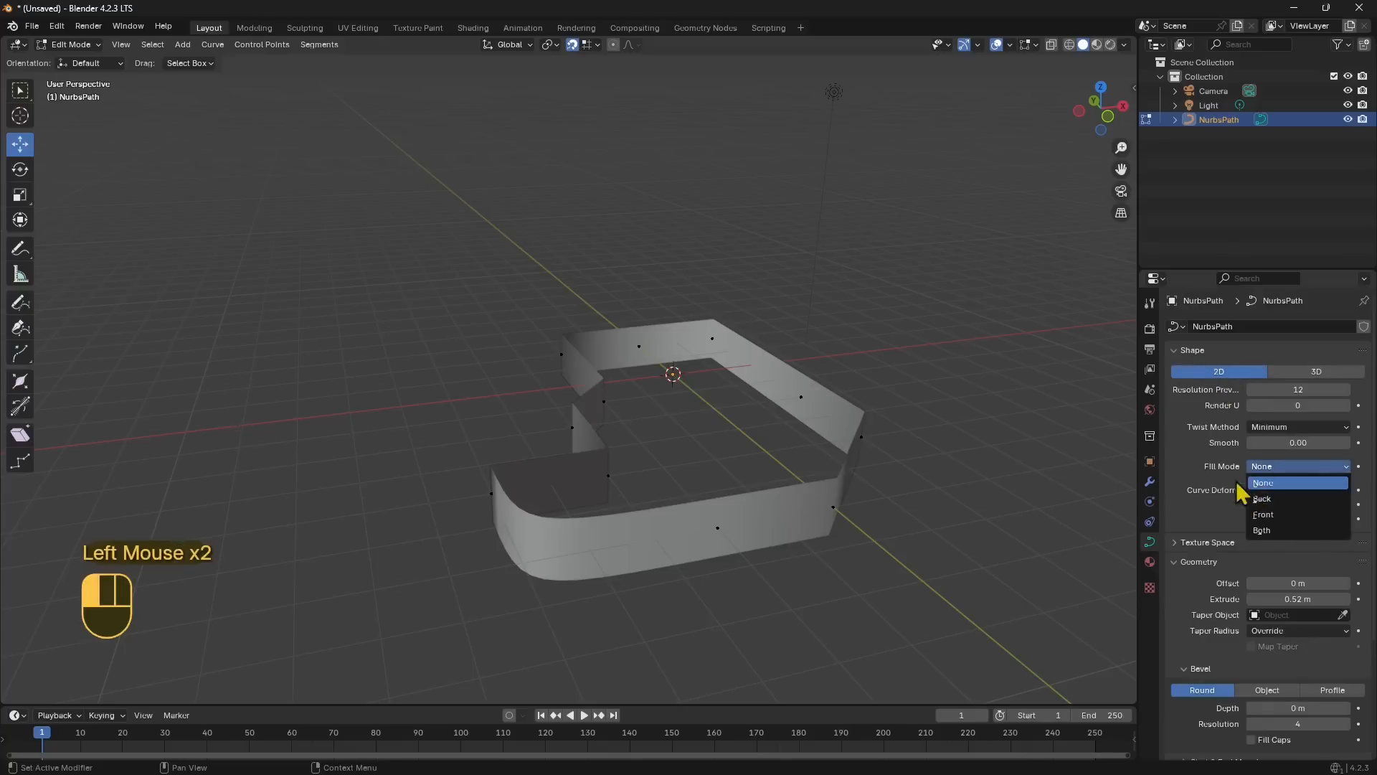
click(1263, 530)
middle_drag(925, 473, 846, 574)
Set the curve's Extrude to 0 m and its round bevel depth to 0.24 m
scroll(1258, 520, down, 2)
drag(1274, 518, 1204, 526)
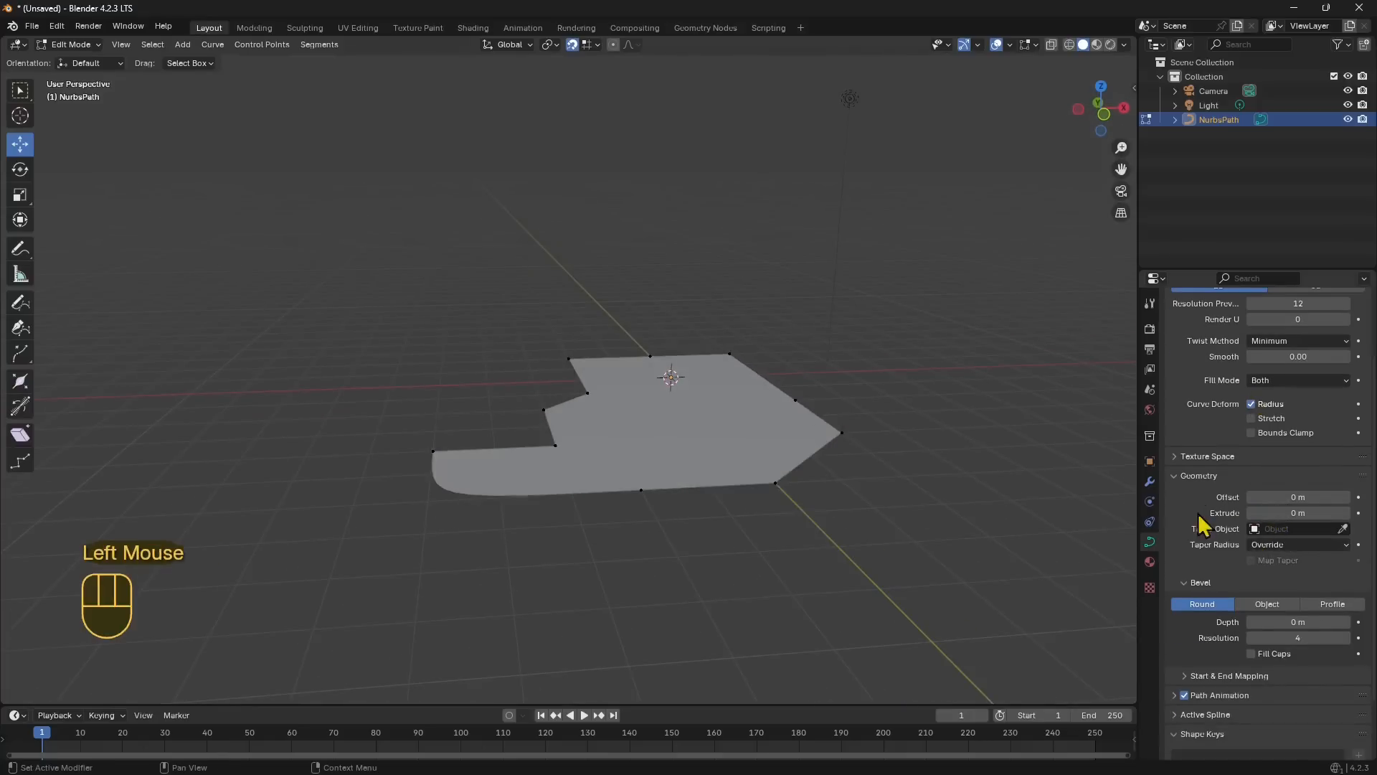
scroll(1205, 534, down, 3)
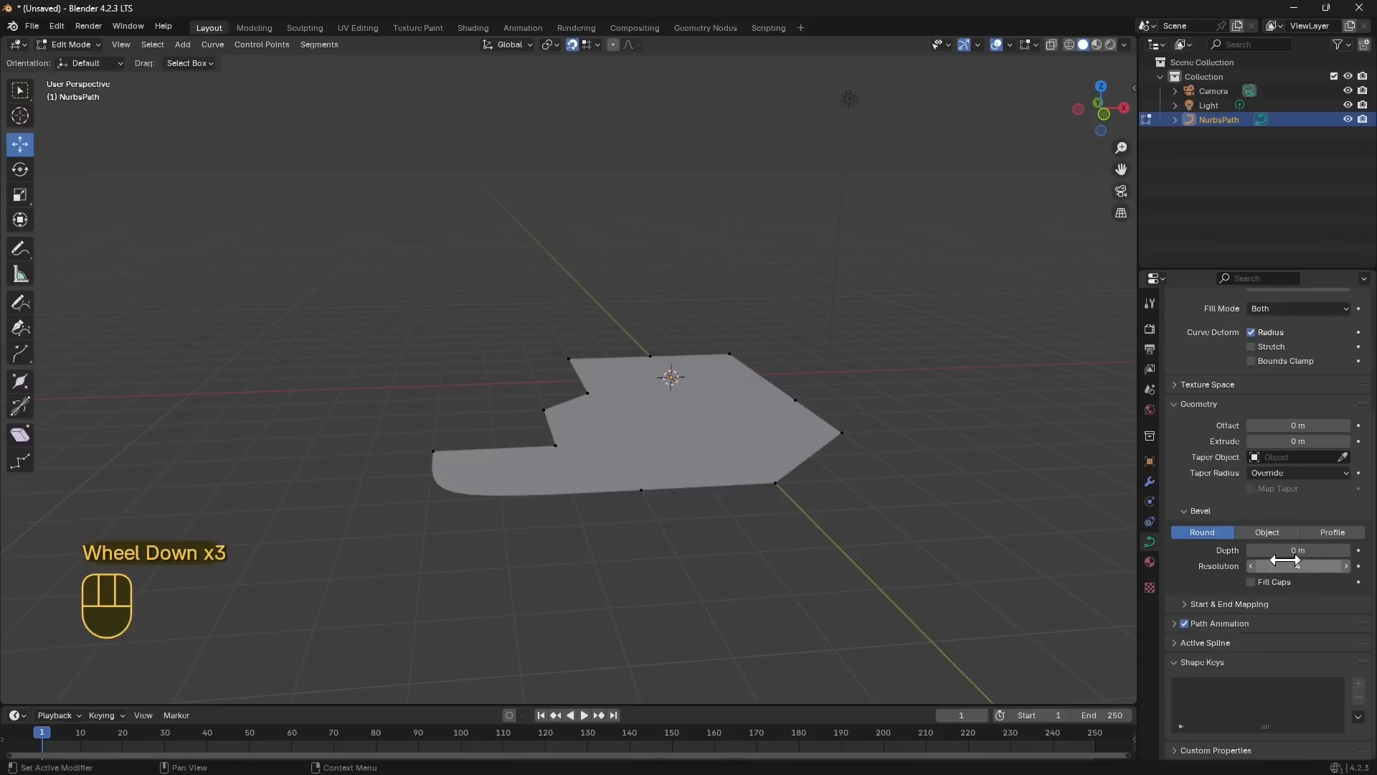
mouse_move(1284, 550)
mouse_down()
mouse_move(1323, 550)
mouse_move(1291, 550)
mouse_up()
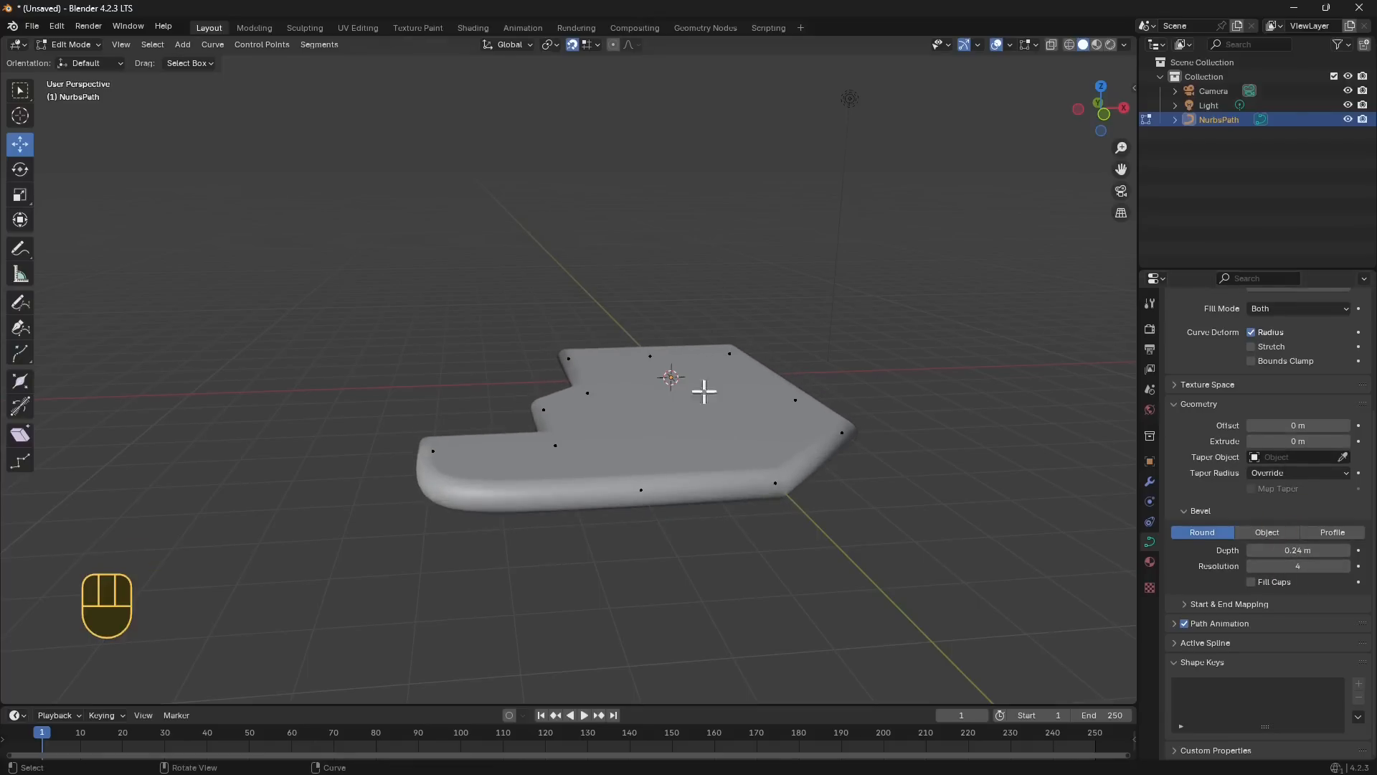
Set the curve's fill mode to None
middle_drag(703, 391, 726, 436)
scroll(1246, 377, up, 1)
middle_drag(643, 483, 1251, 454)
click(1259, 339)
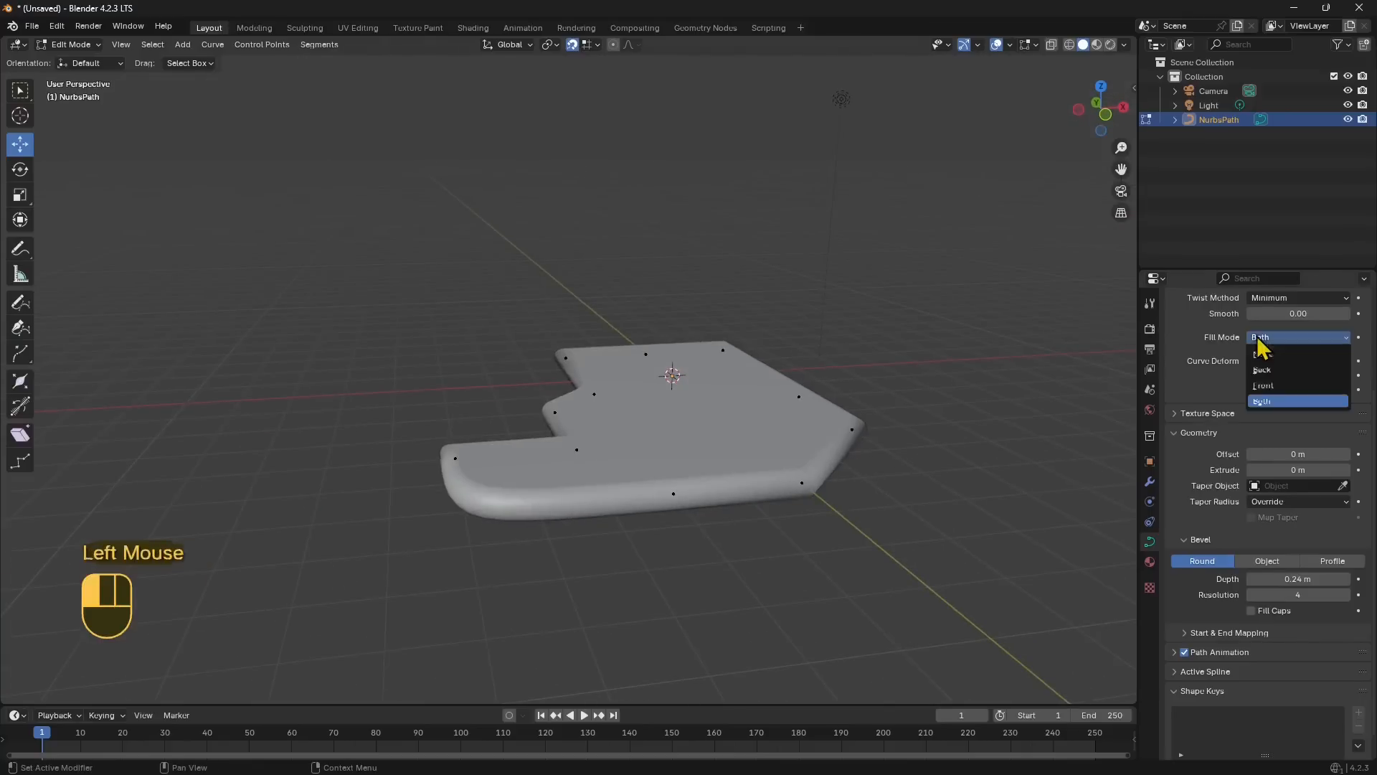
click(1264, 354)
mouse_move(593, 485)
middle_down()
mouse_move(642, 501)
mouse_move(585, 488)
middle_up()
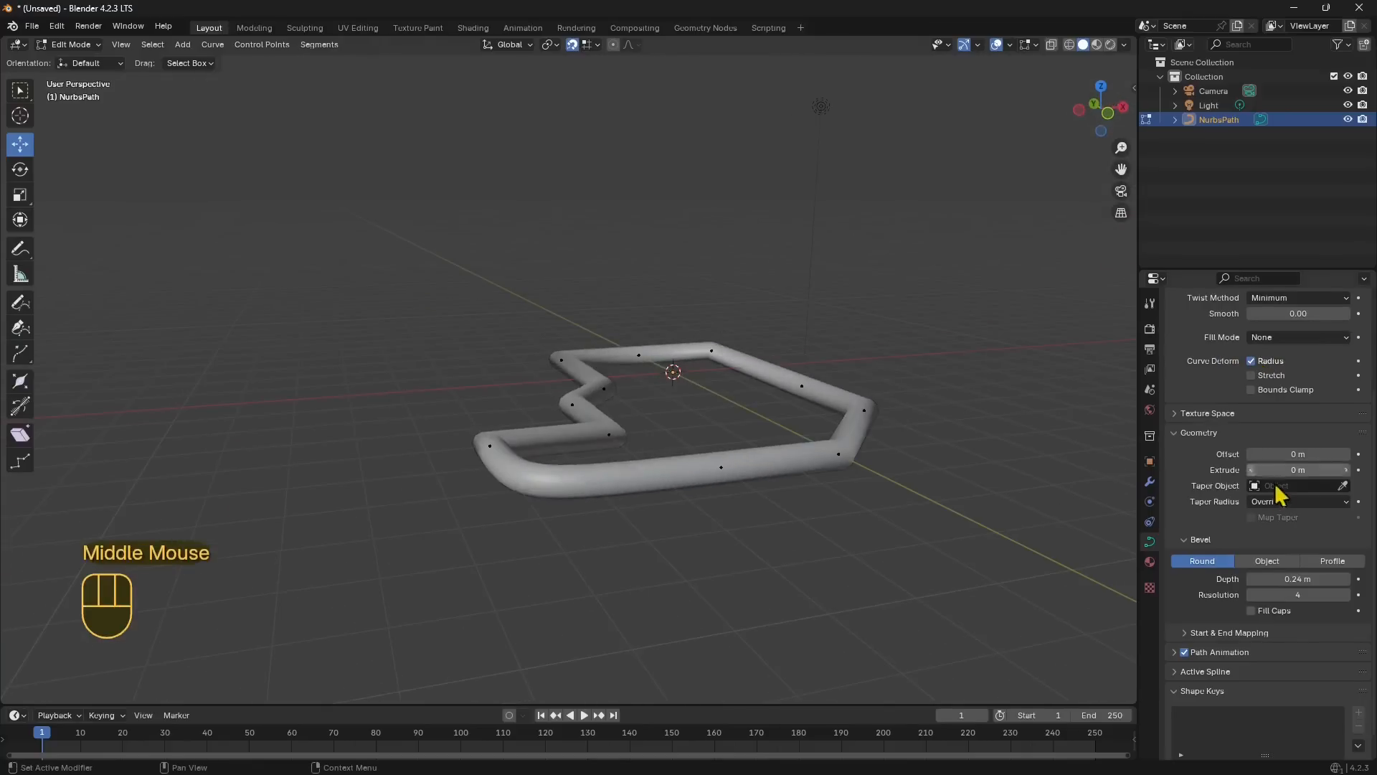
Extrude the beveled outline into a wall by setting Extrude to 0.85 m
scroll(1235, 540, down, 2)
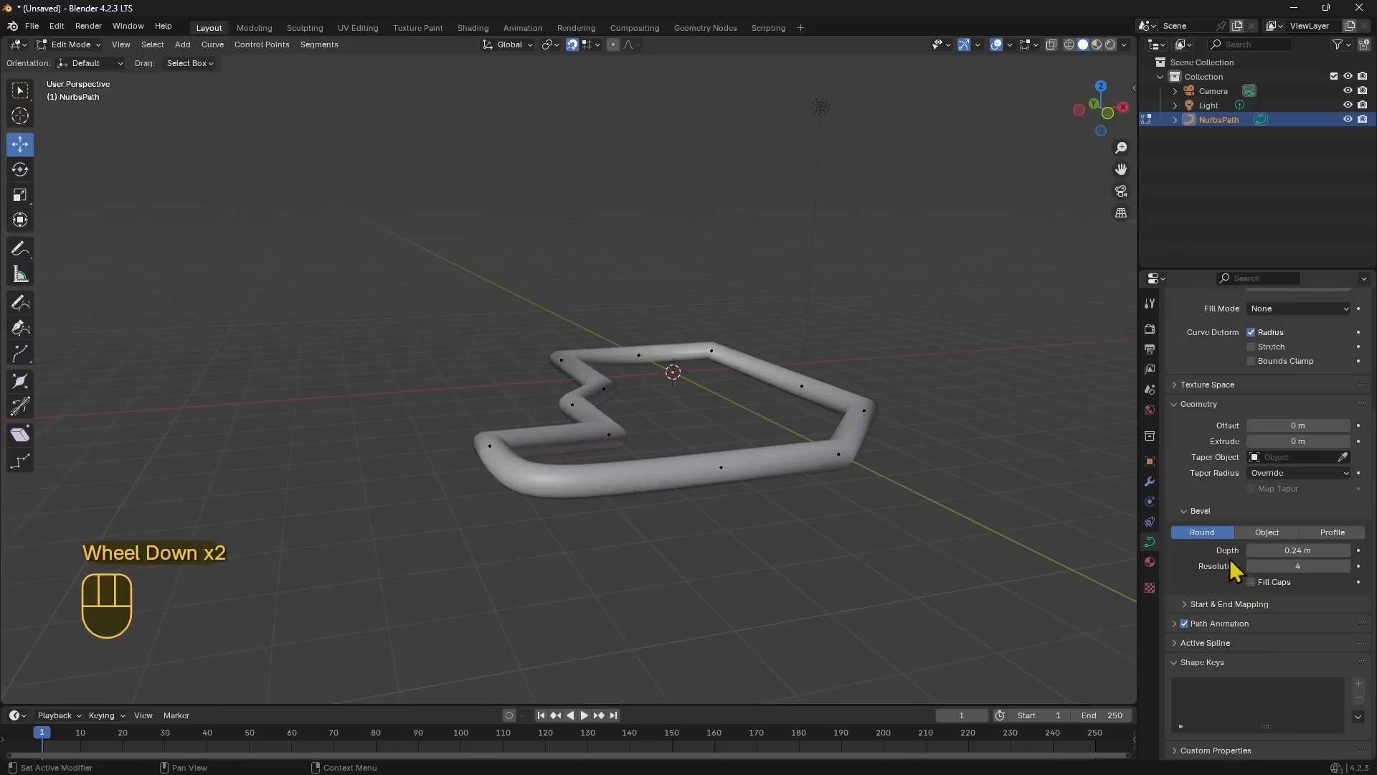
drag(1297, 441, 1352, 441)
middle_drag(645, 502, 544, 482)
scroll(673, 384, down, 2)
middle_drag(688, 463, 815, 386)
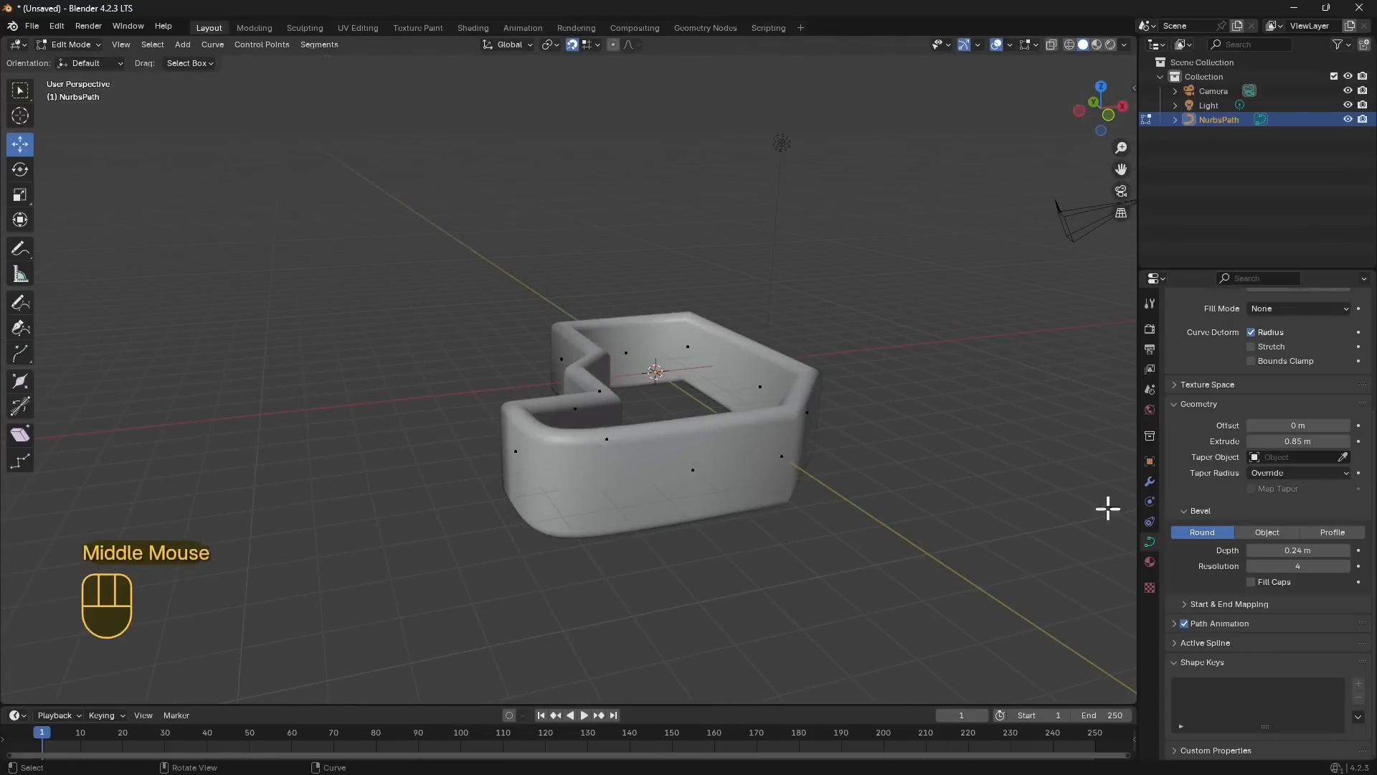
Set the curve's bevel depth to 0 m
click(1279, 556)
text(0)
key(Return)
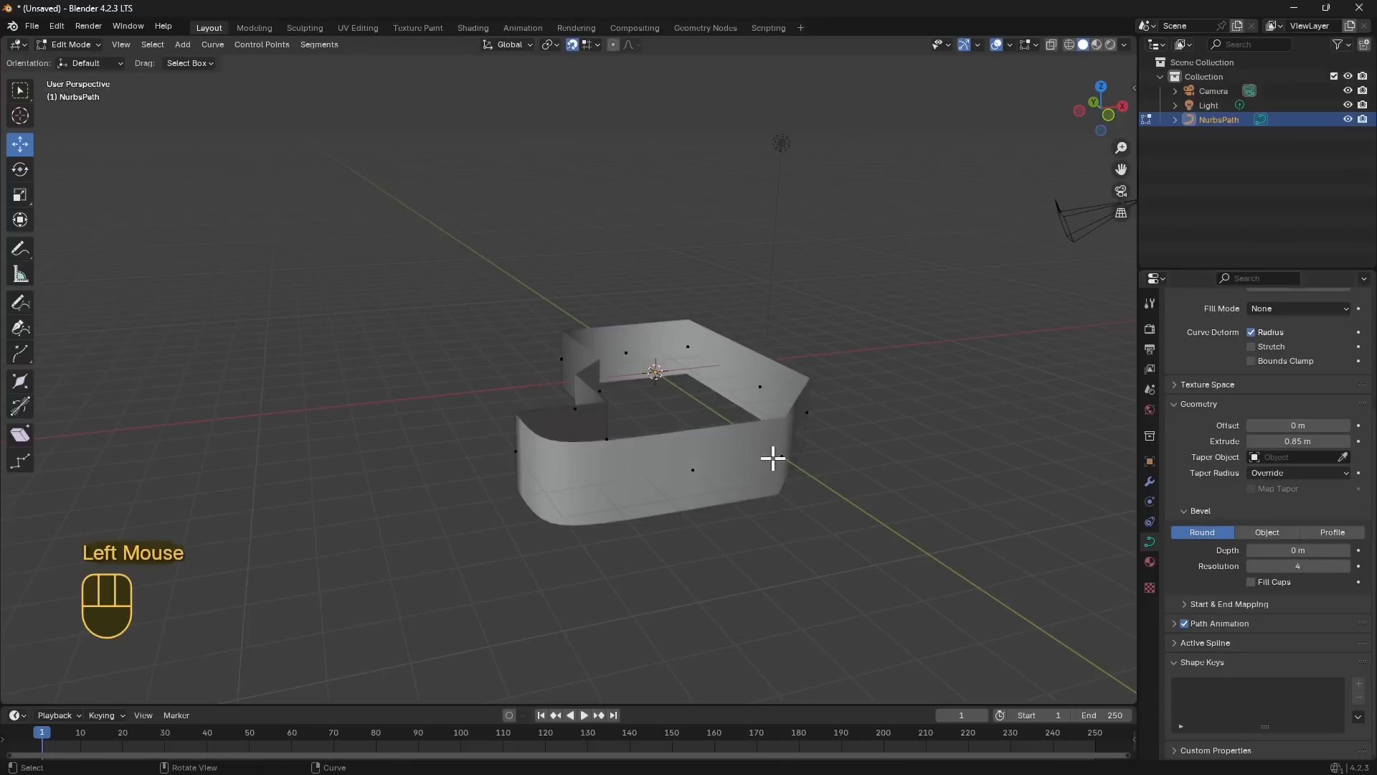
middle_drag(973, 498, 971, 508)
scroll(1229, 495, up, 2)
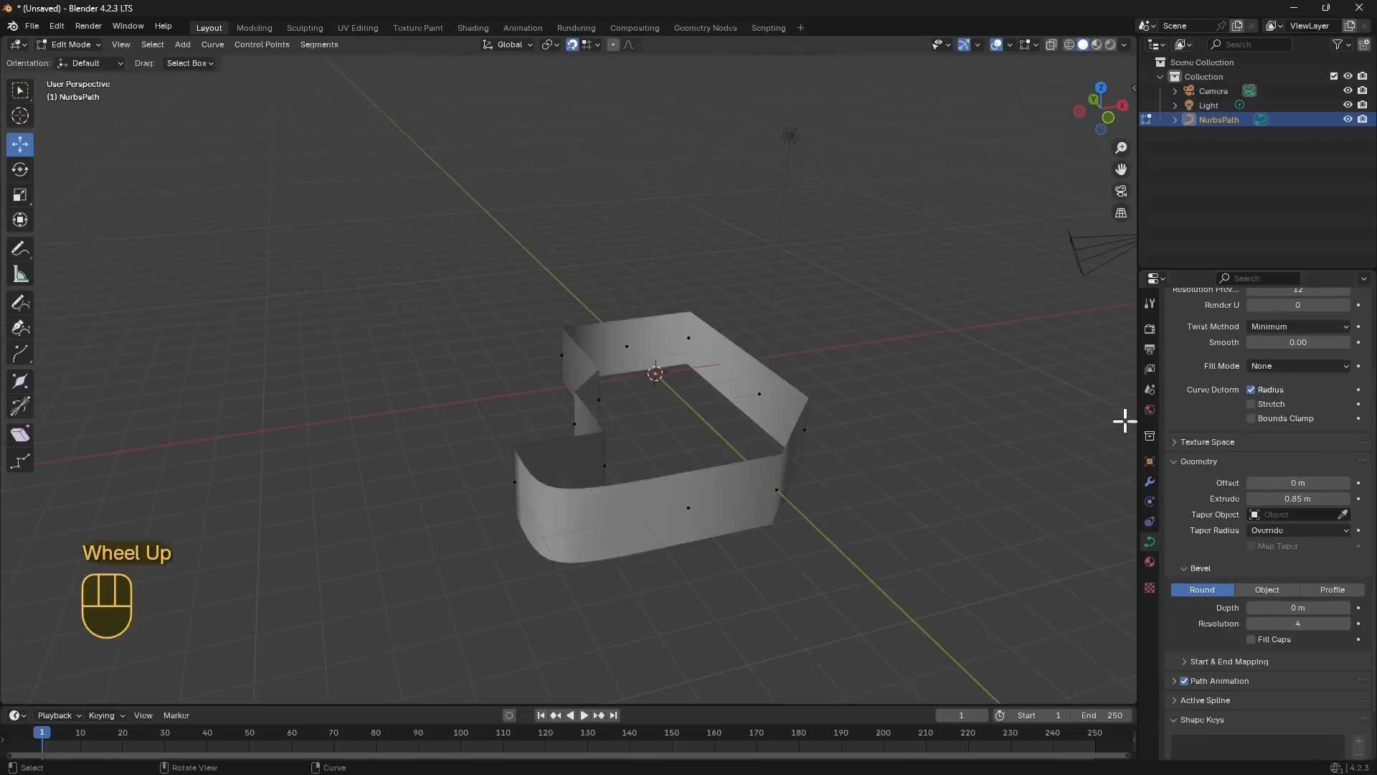
Add a Solidify modifier to the extruded curve wall
click(1151, 487)
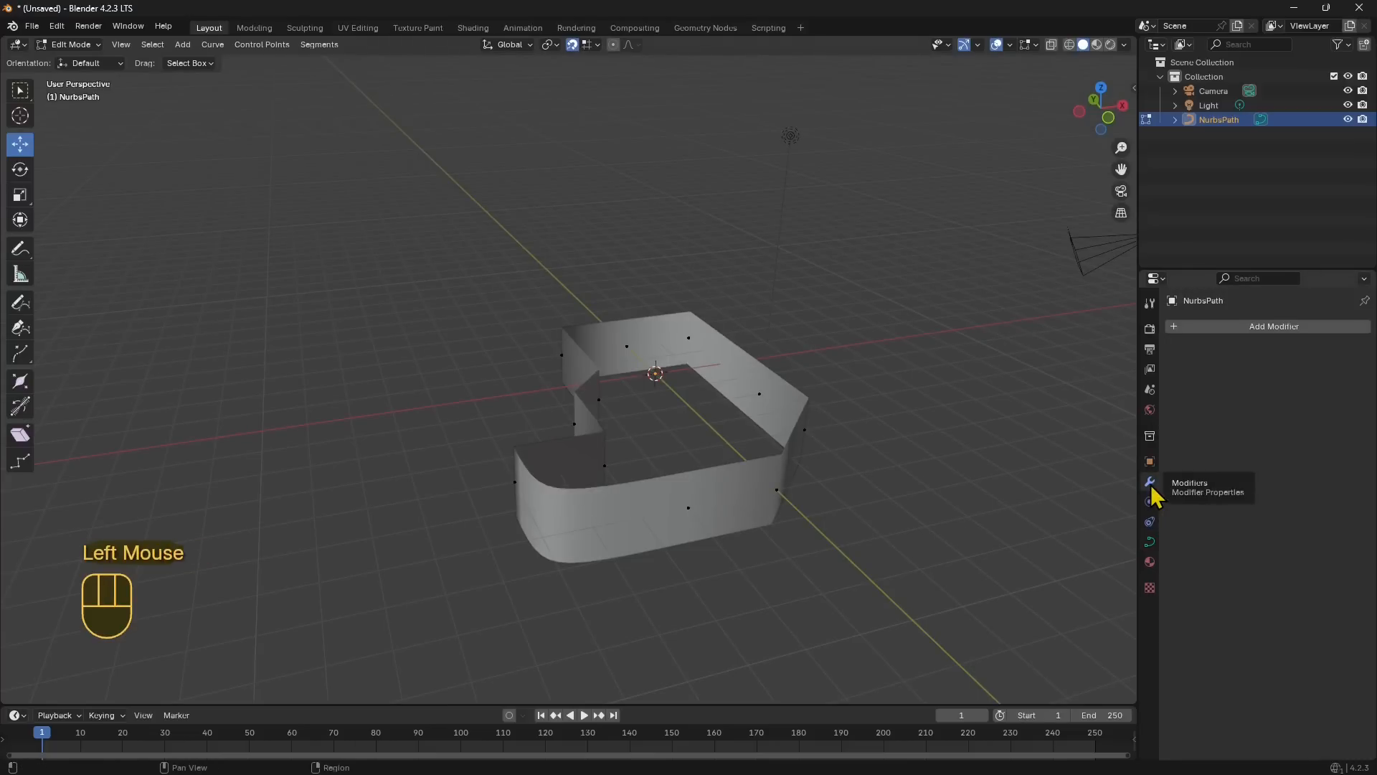
click(1234, 327)
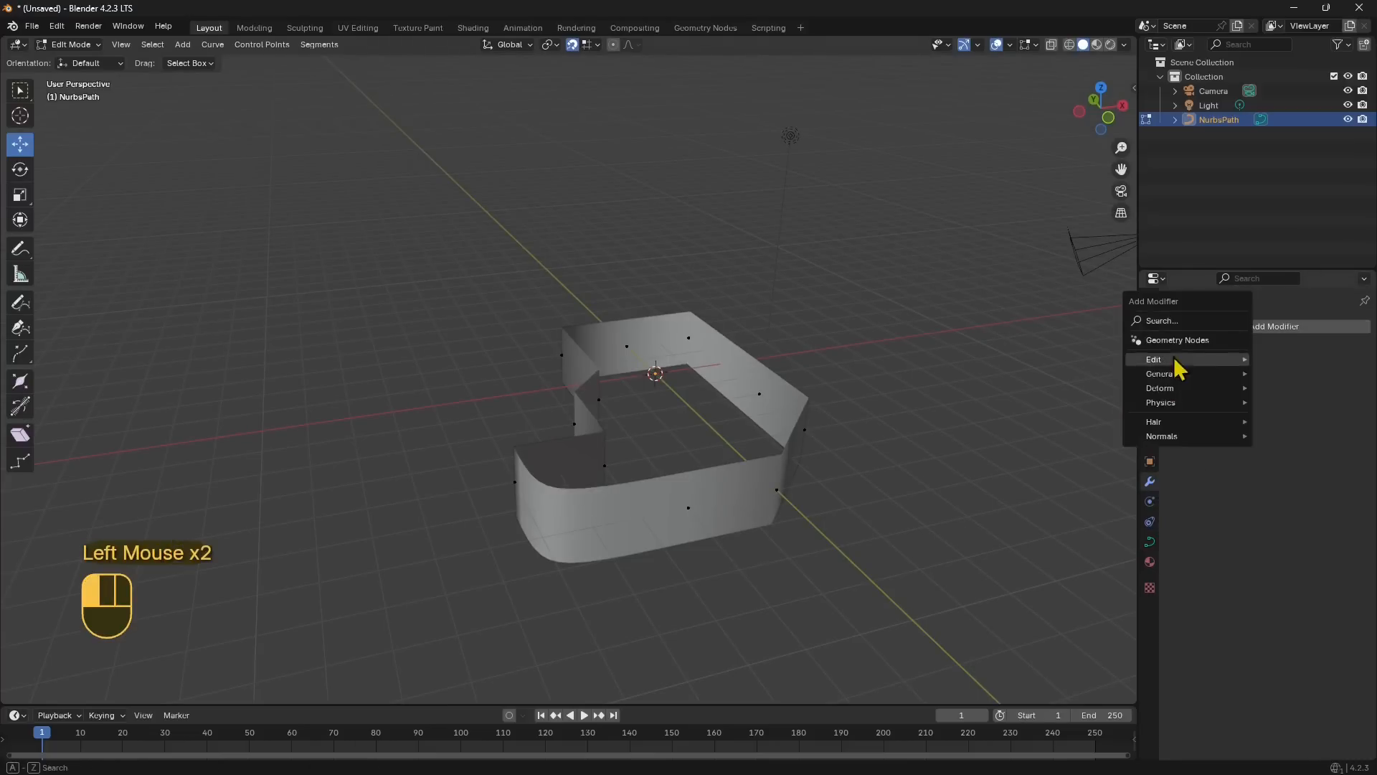
click(1168, 327)
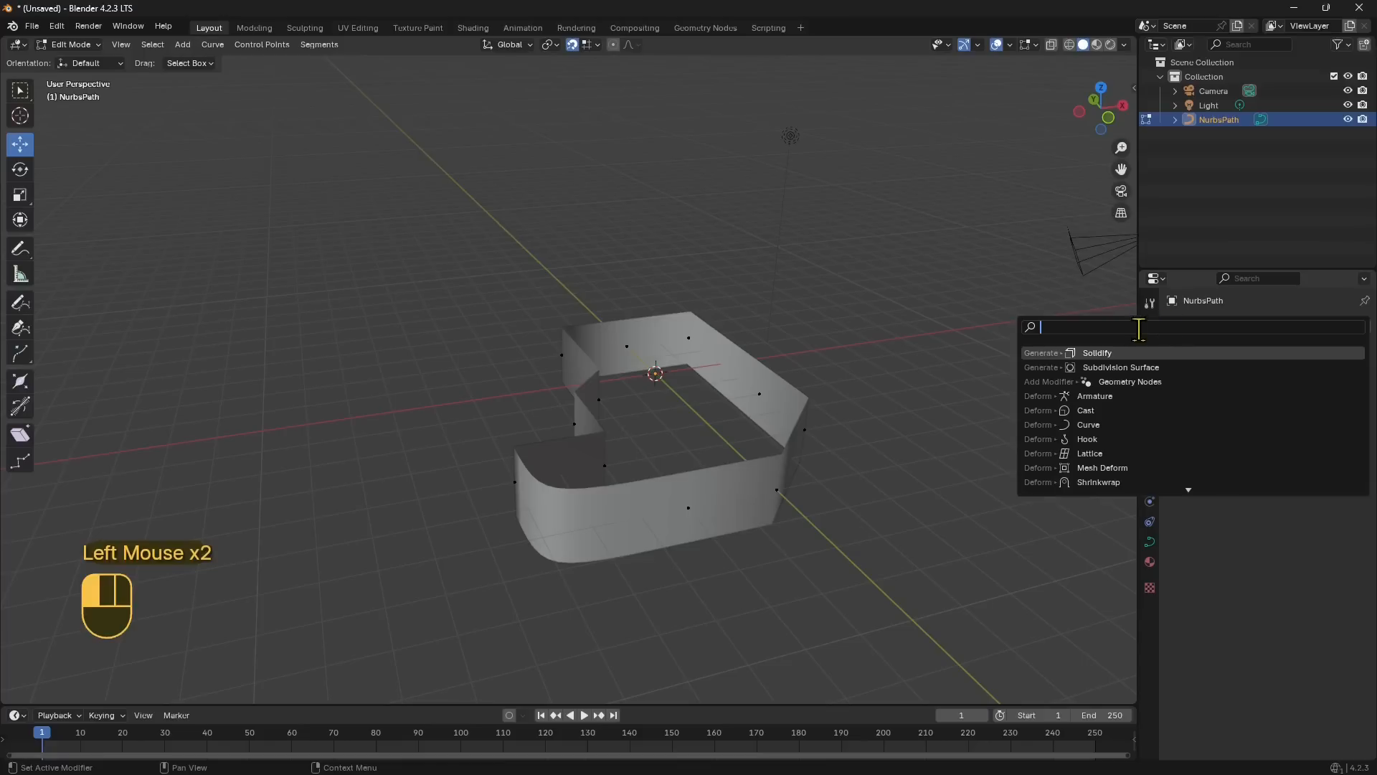
click(1098, 354)
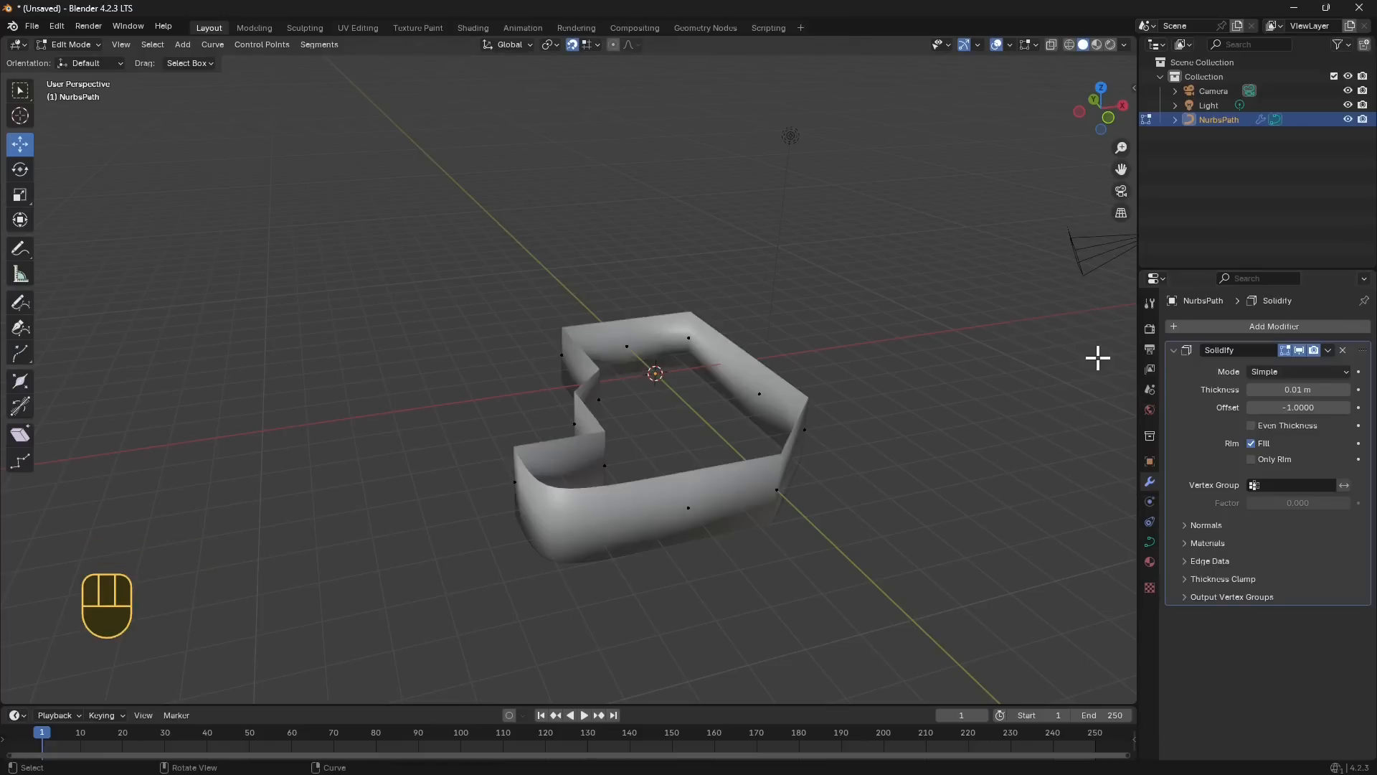
Set the Solidify thickness to -0.35 m and enable Even Thickness
drag(1283, 390, 1218, 390)
click(1249, 426)
click(1251, 431)
middle_drag(737, 490, 735, 464)
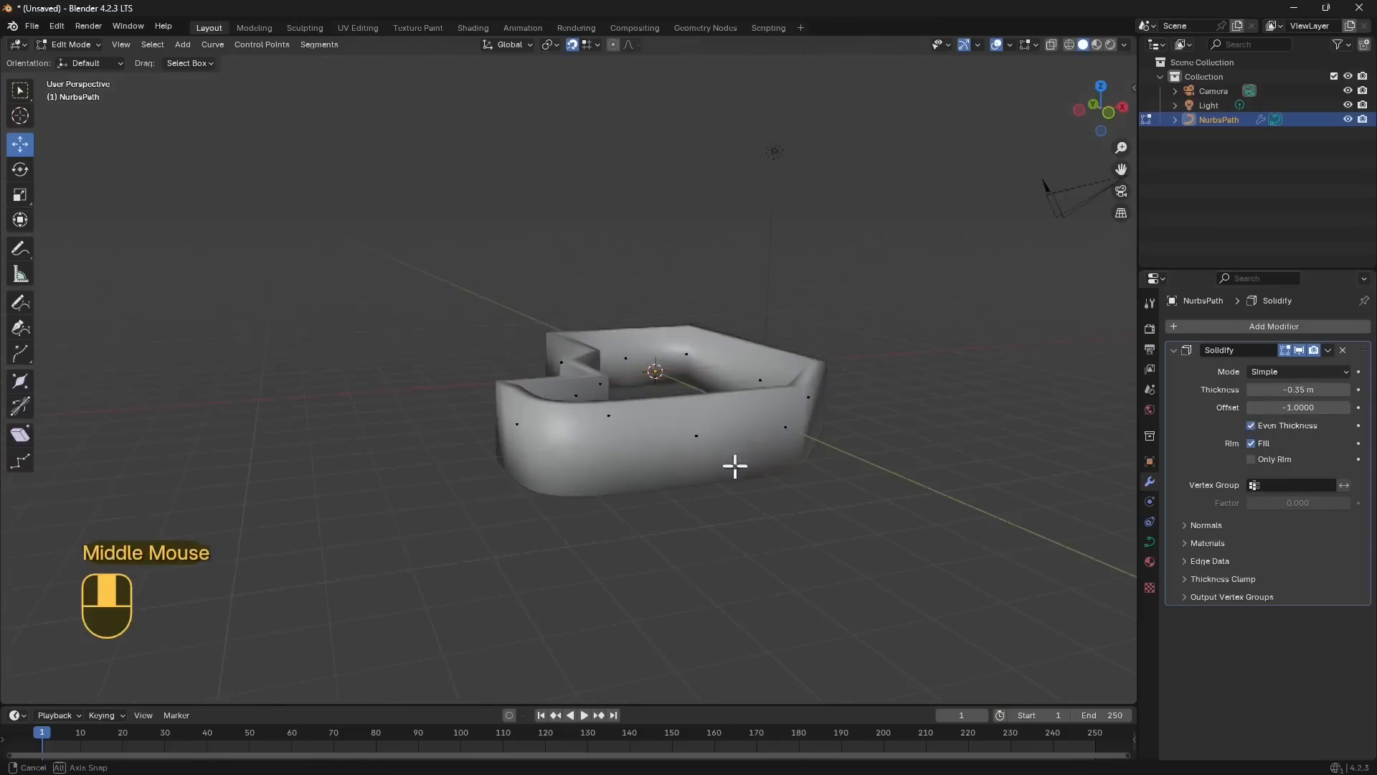
middle_drag(538, 357, 720, 415)
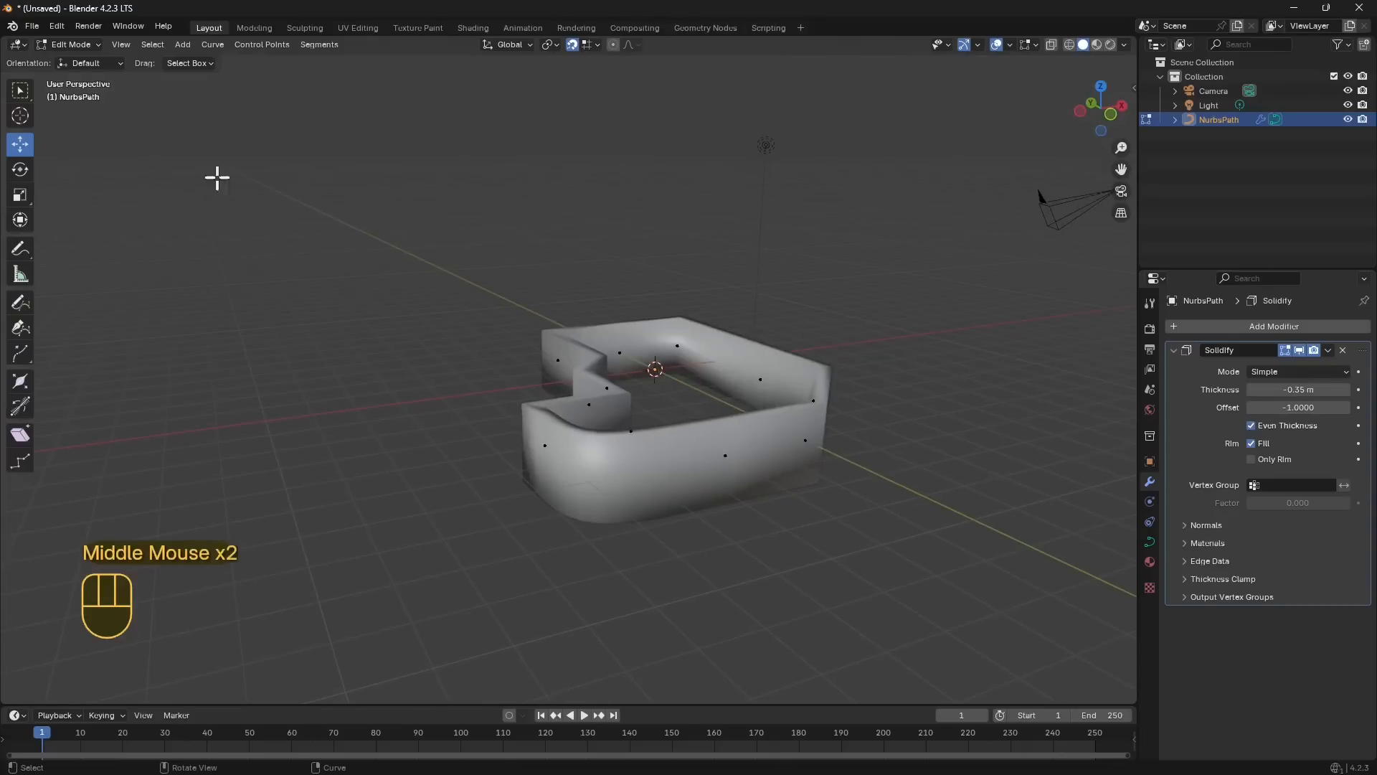
Switch the curve to Object Mode and apply Shade Flat to the wall
click(70, 45)
click(70, 69)
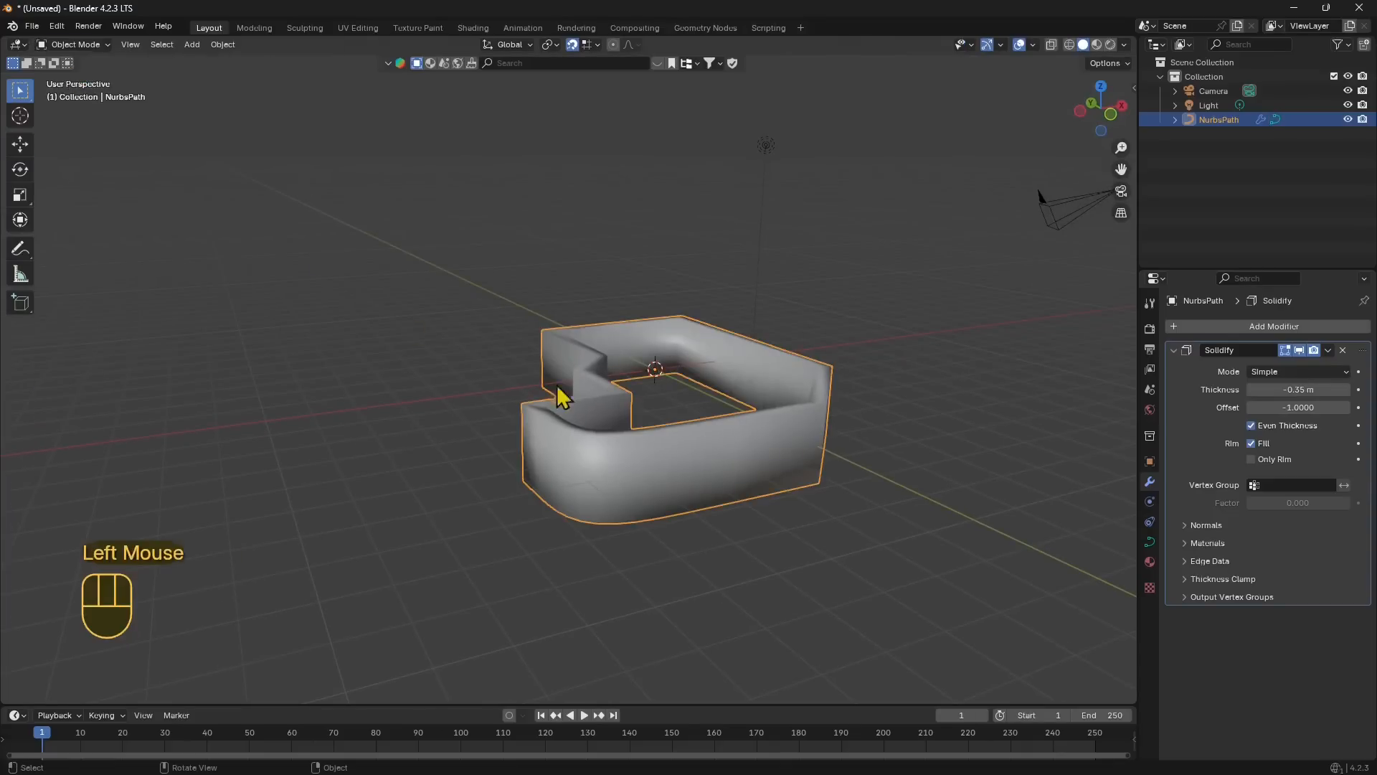
right_click(624, 441)
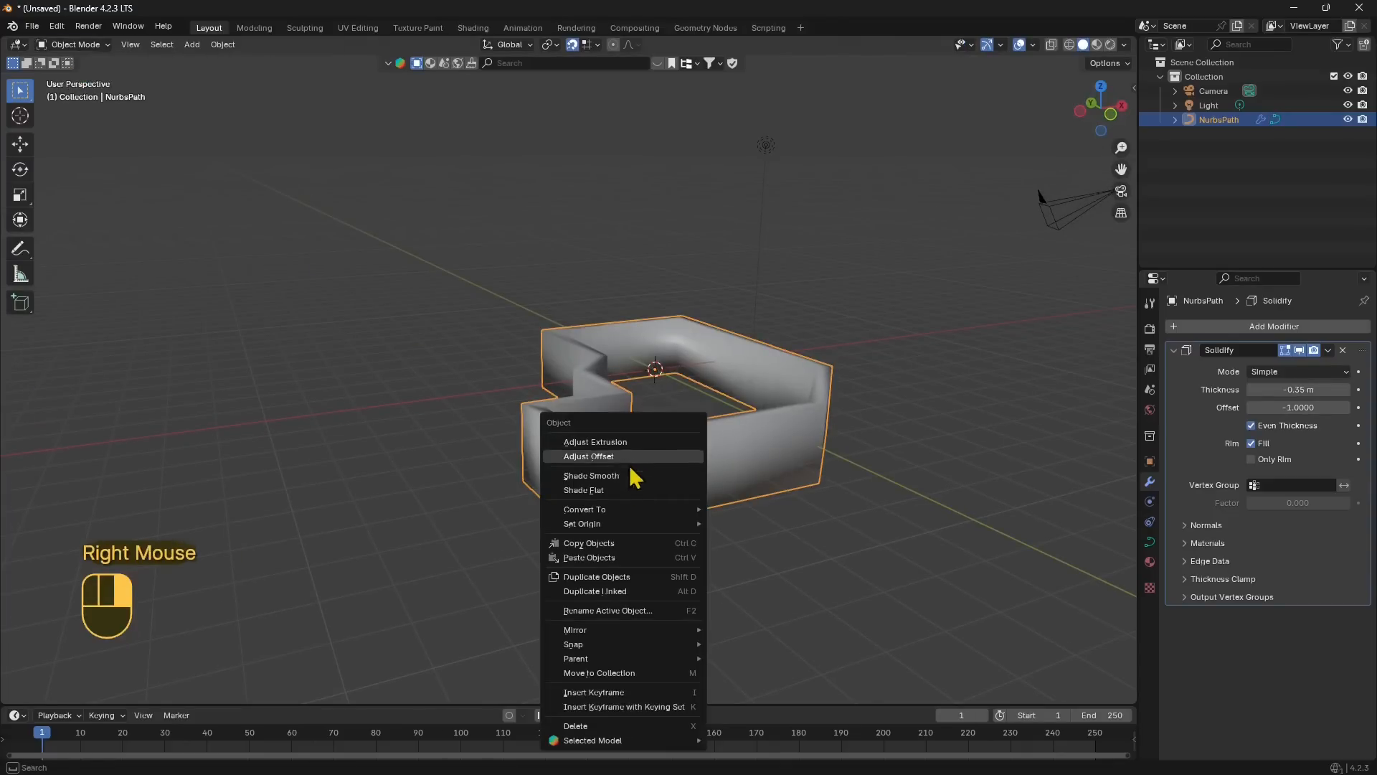
click(583, 492)
mouse_move(586, 508)
middle_down()
mouse_move(624, 553)
mouse_move(703, 590)
mouse_move(695, 538)
mouse_move(510, 538)
mouse_move(584, 535)
middle_up()
Convert the solidified curve wall to a mesh
right_click(624, 487)
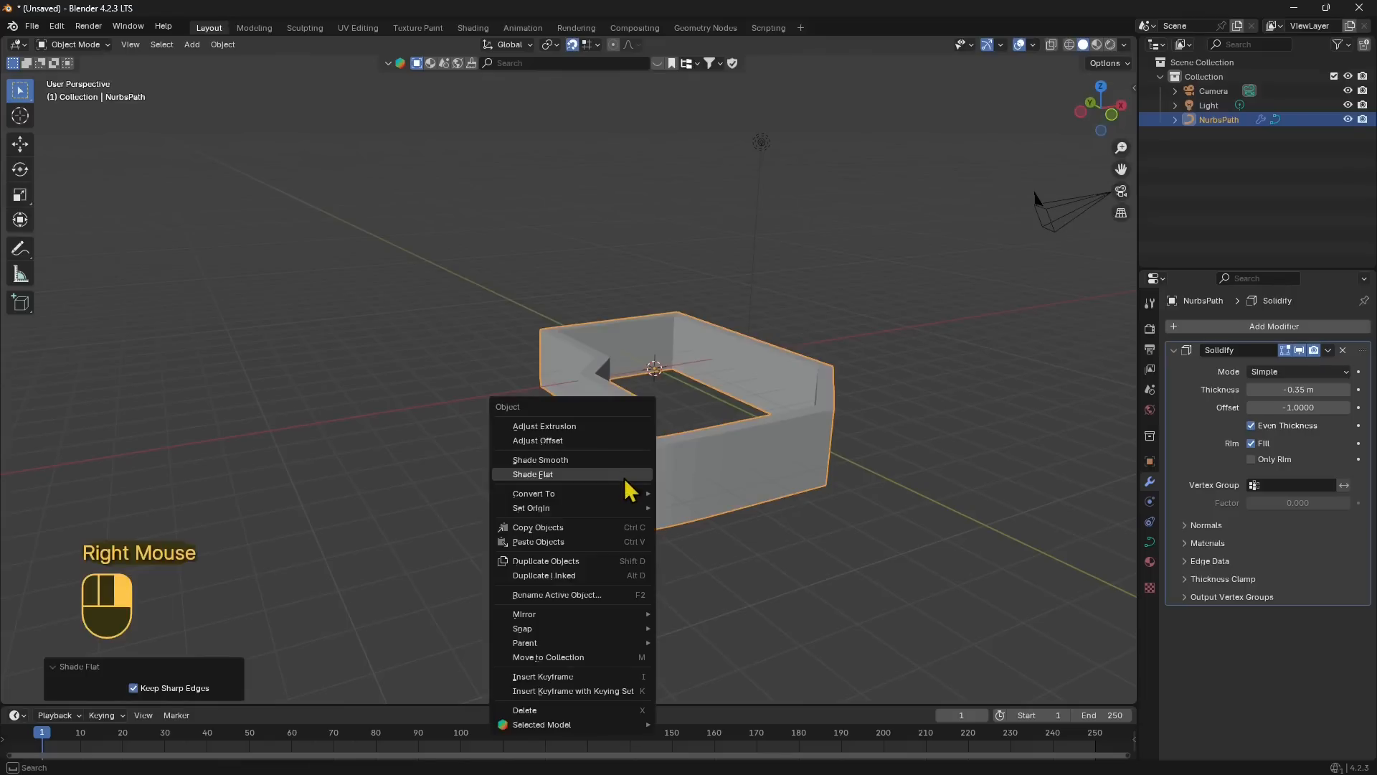
mouse_move(574, 495)
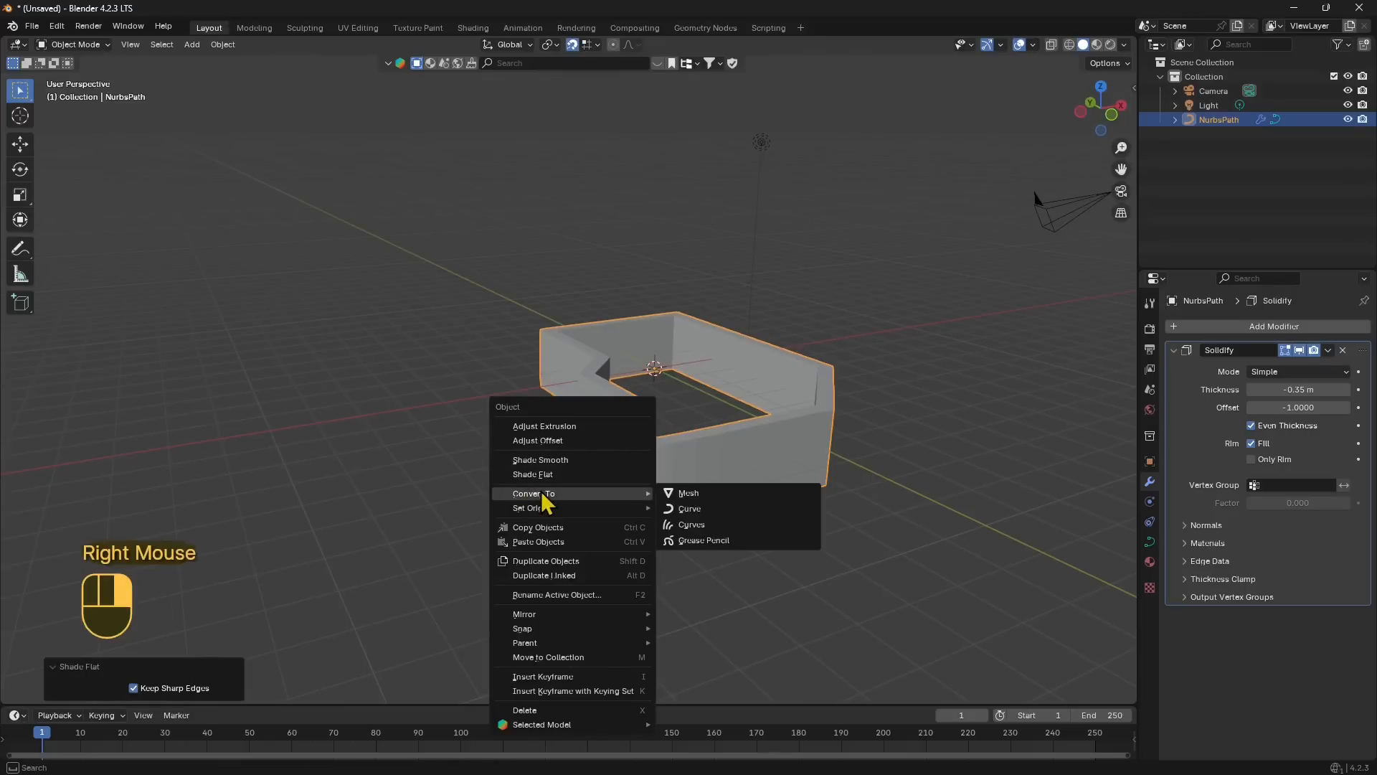
click(692, 497)
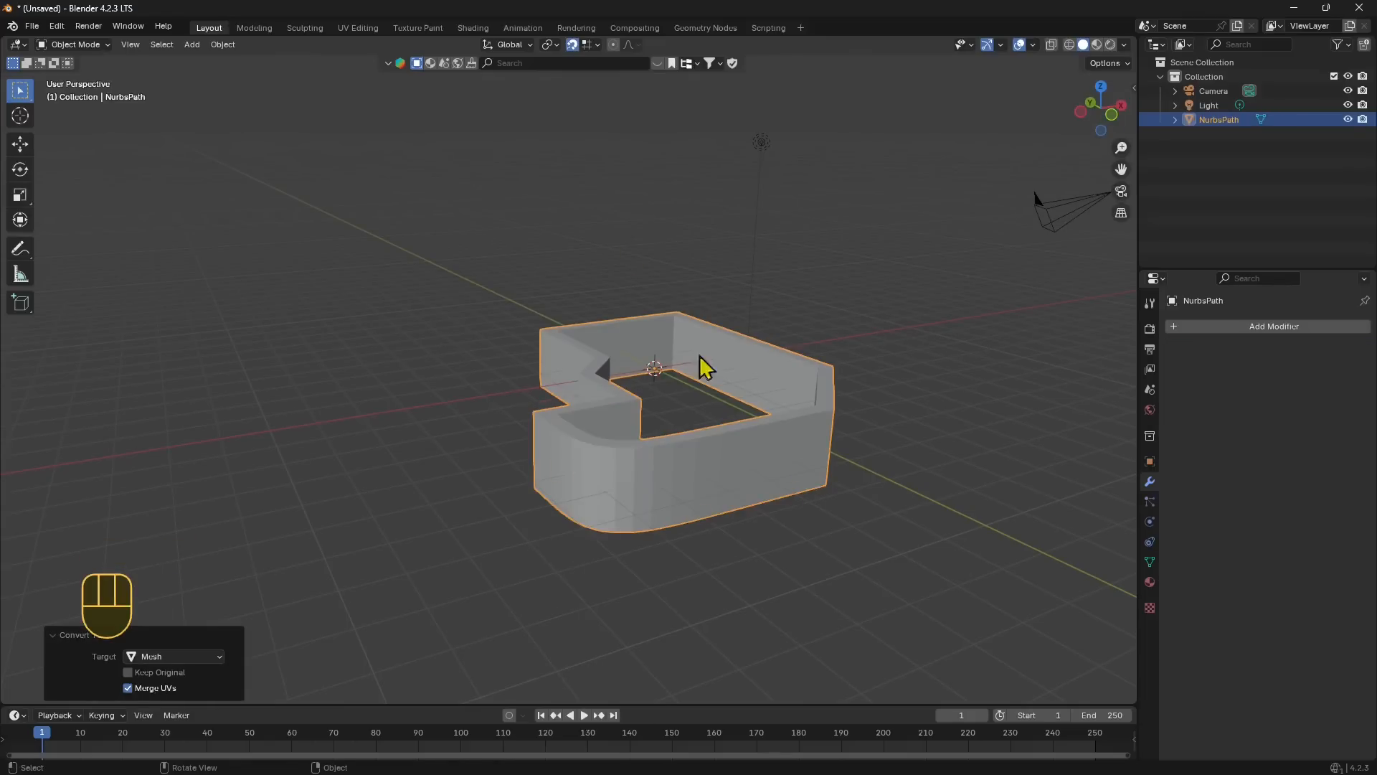
Apply Shade Auto Smooth to the wall mesh with a 30° angle
right_click(666, 452)
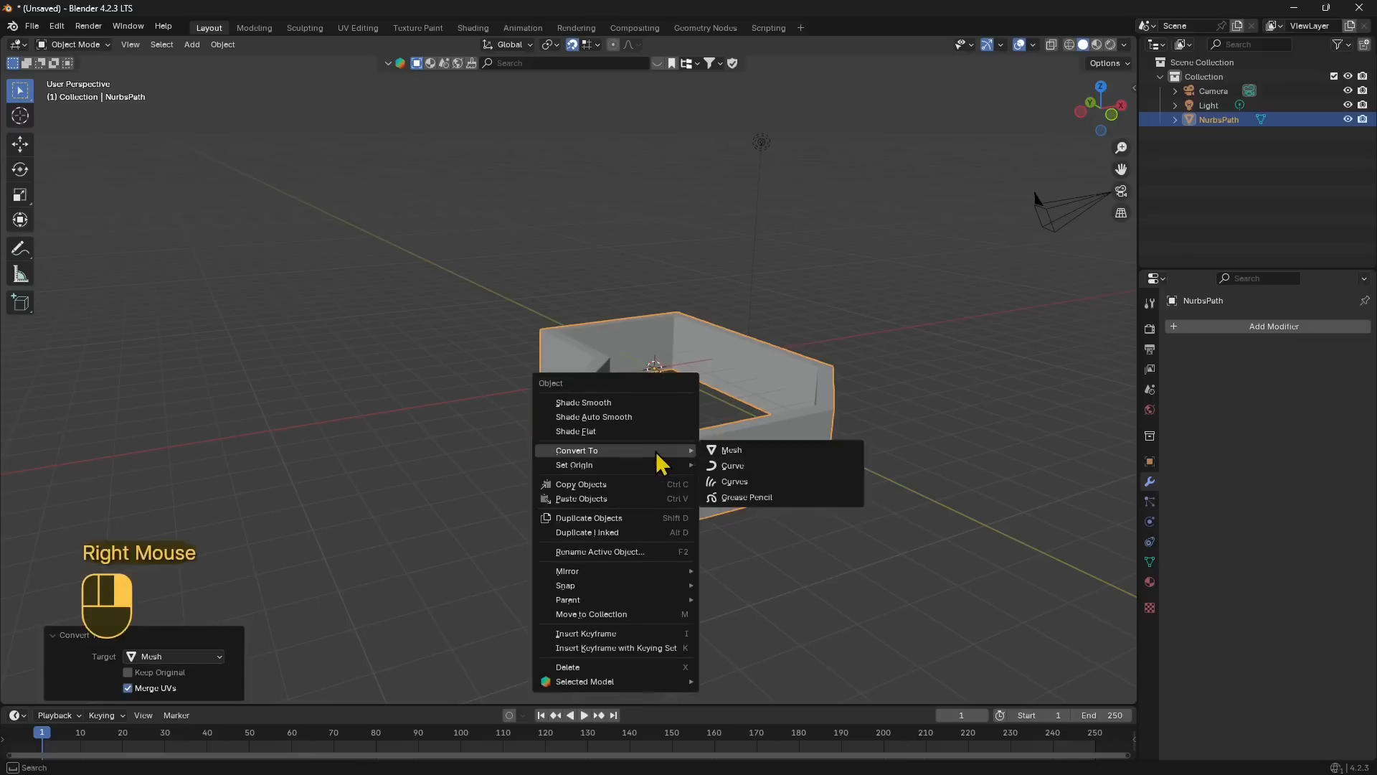
click(580, 419)
middle_drag(630, 439, 326, 265)
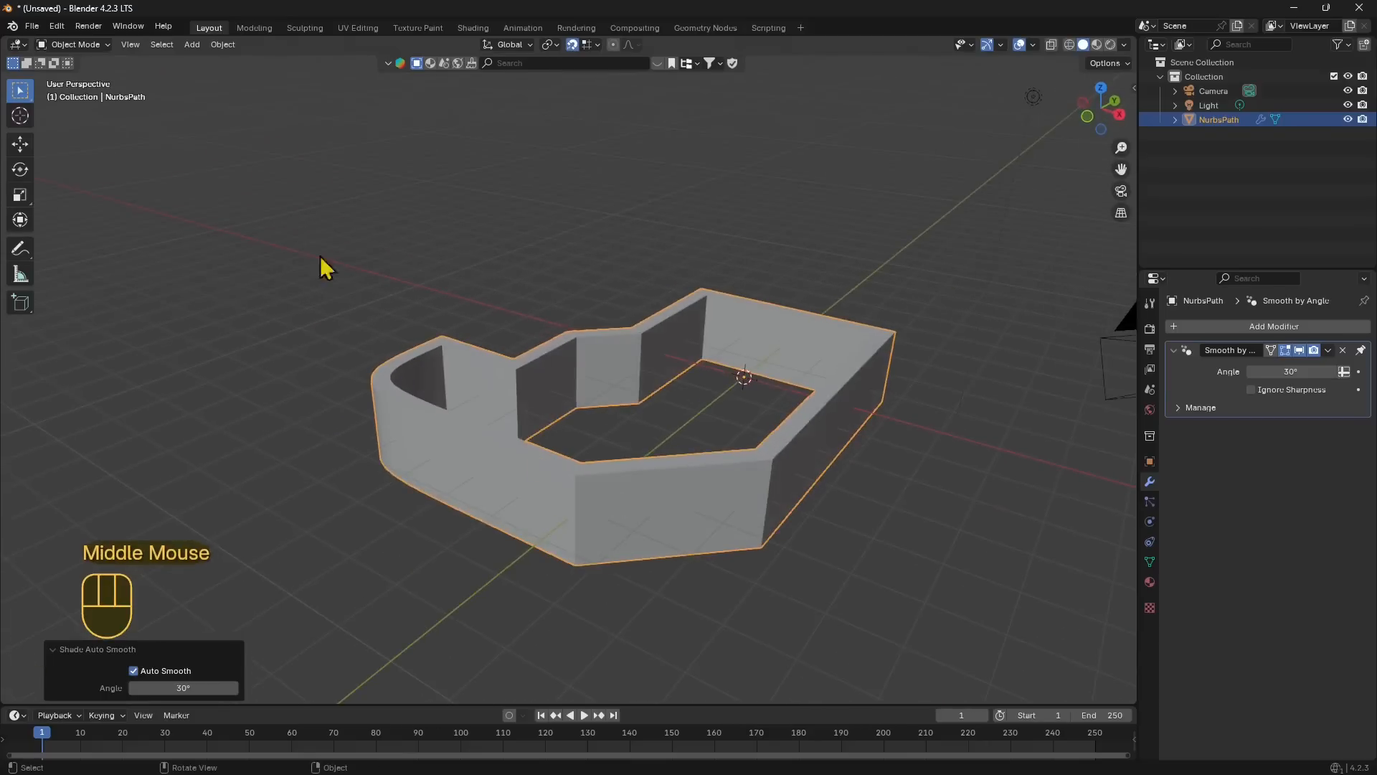
Enter Edit Mode on the wall mesh and select a vertical corner edge of the front wall using edge selection
click(64, 46)
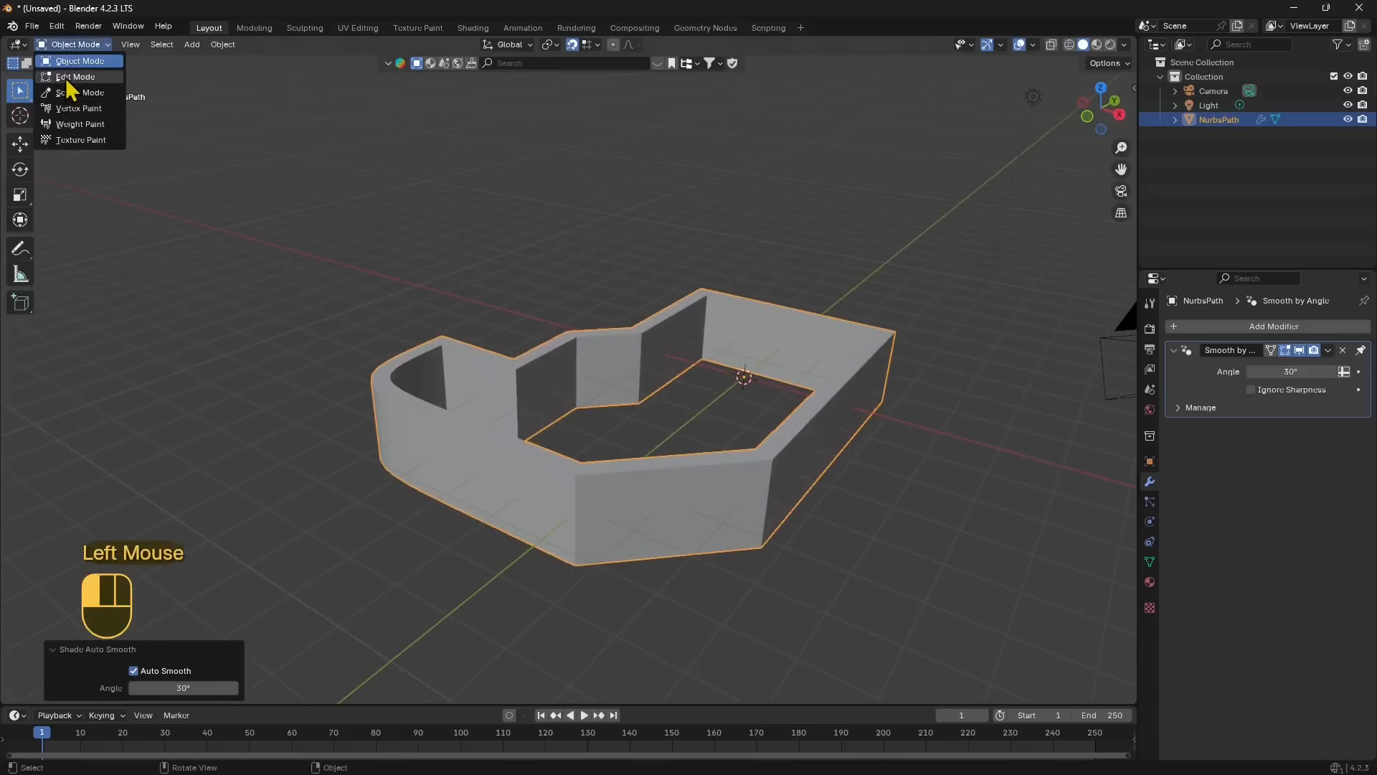
click(71, 76)
middle_drag(591, 502, 529, 492)
click(508, 471)
click(129, 45)
click(507, 492)
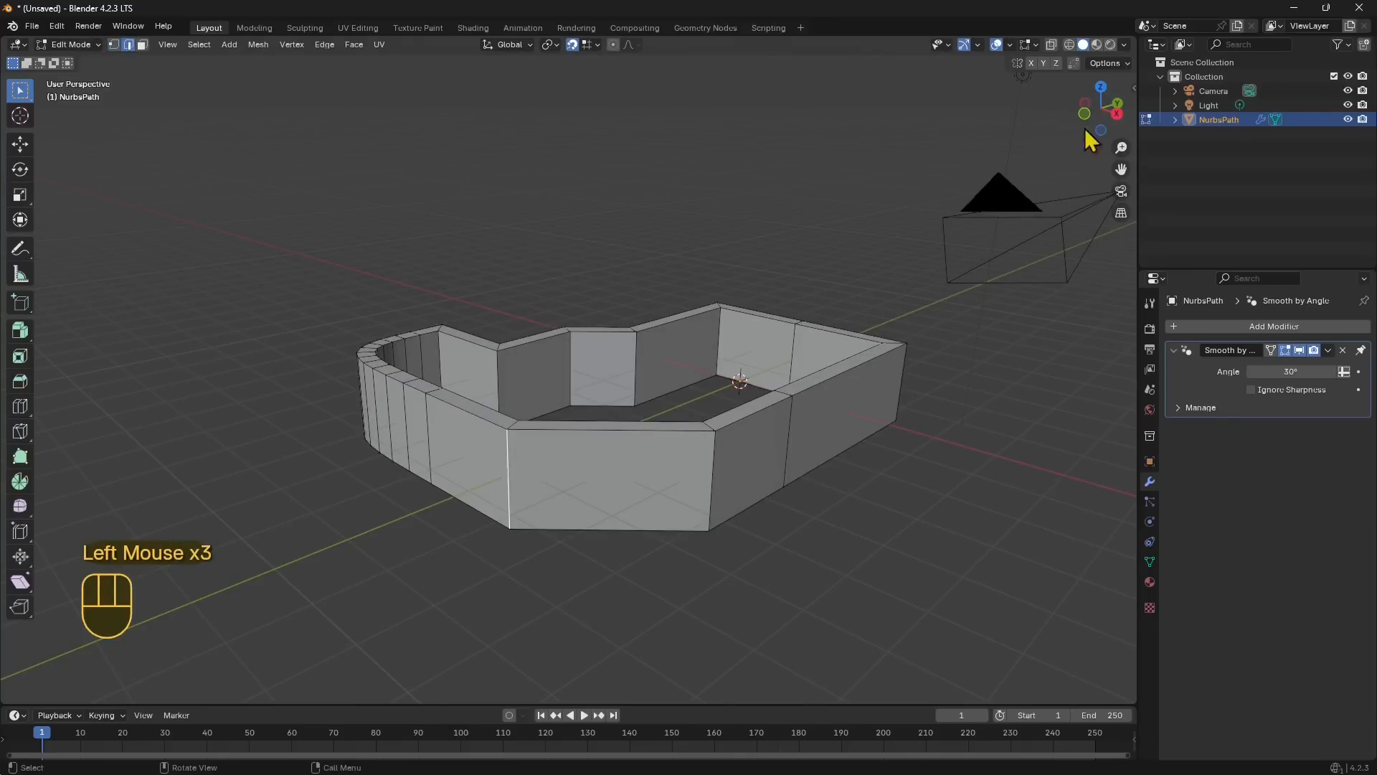
Turn on the Edge Length overlay and select the front wall face using face selection
click(1036, 44)
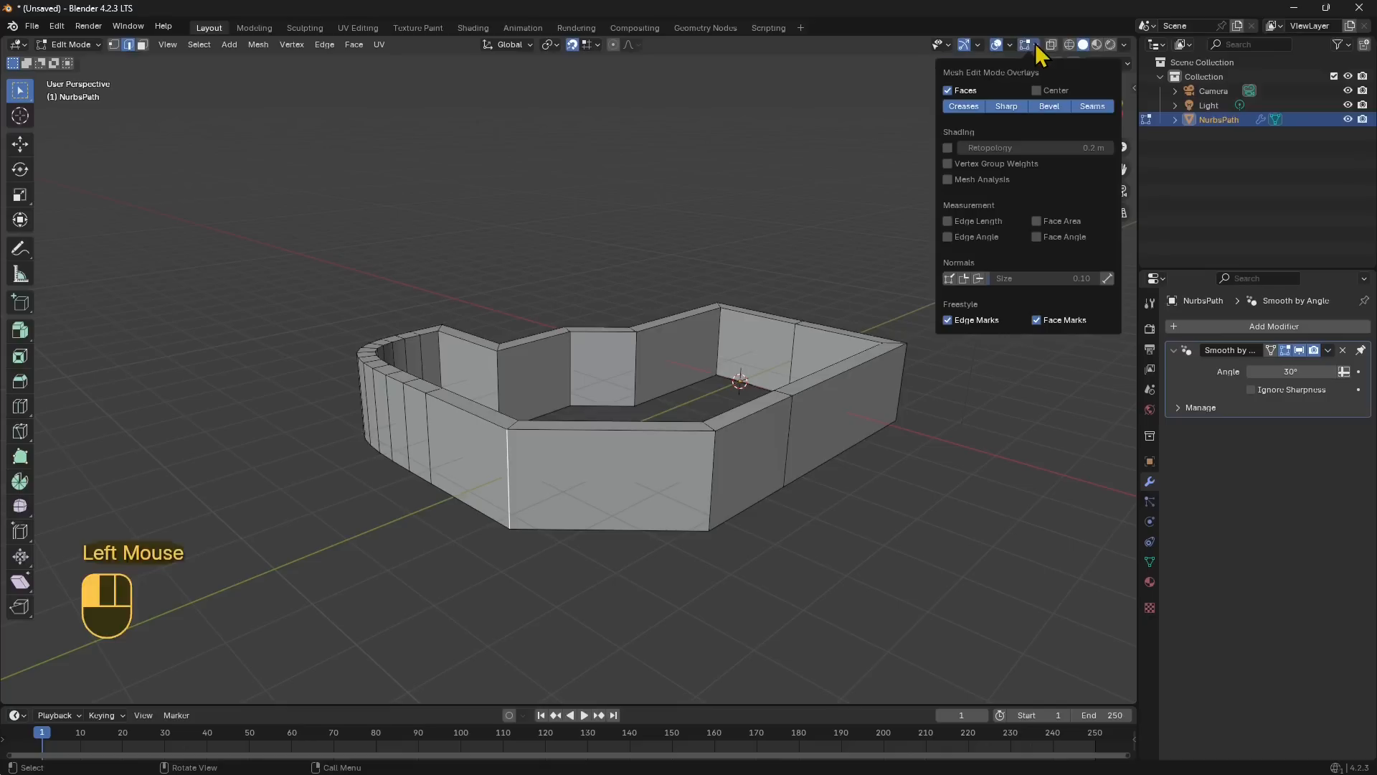
click(947, 220)
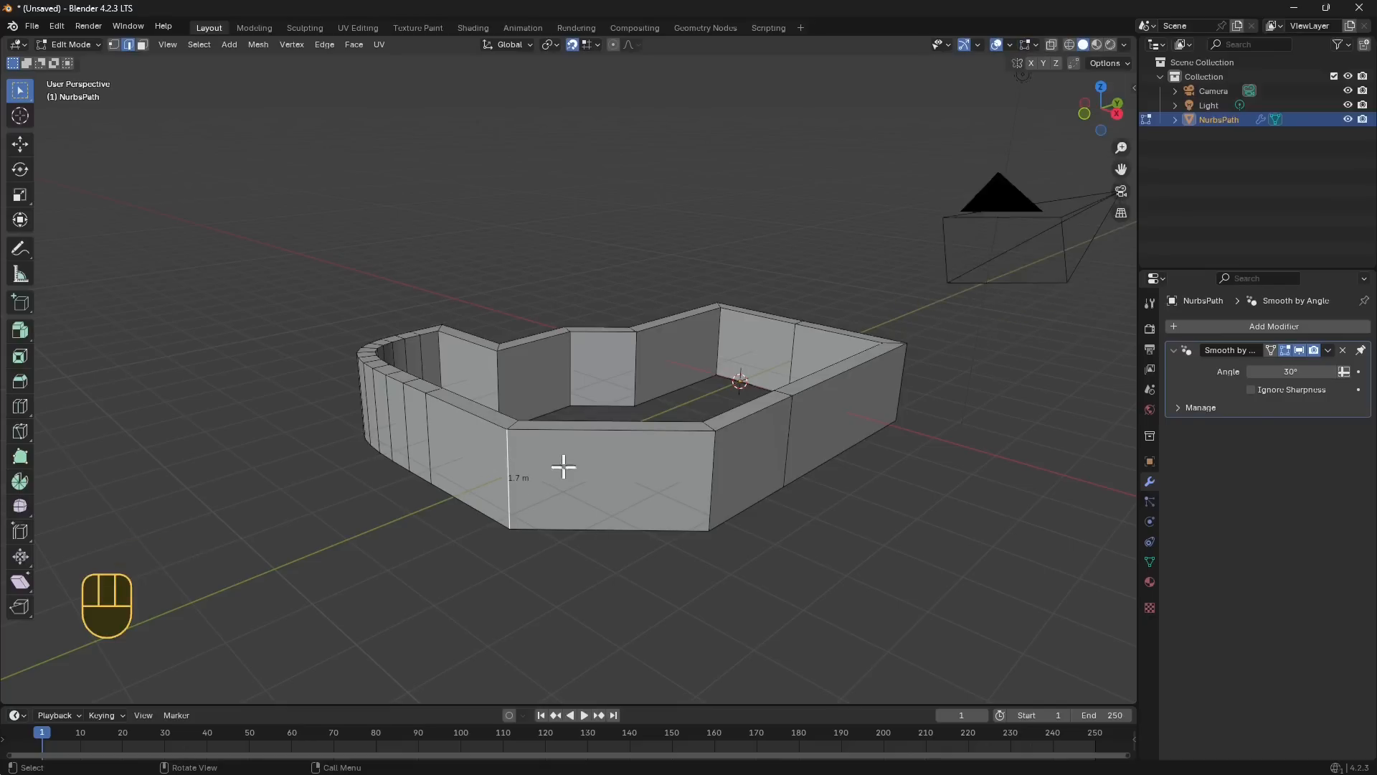
click(146, 46)
click(598, 511)
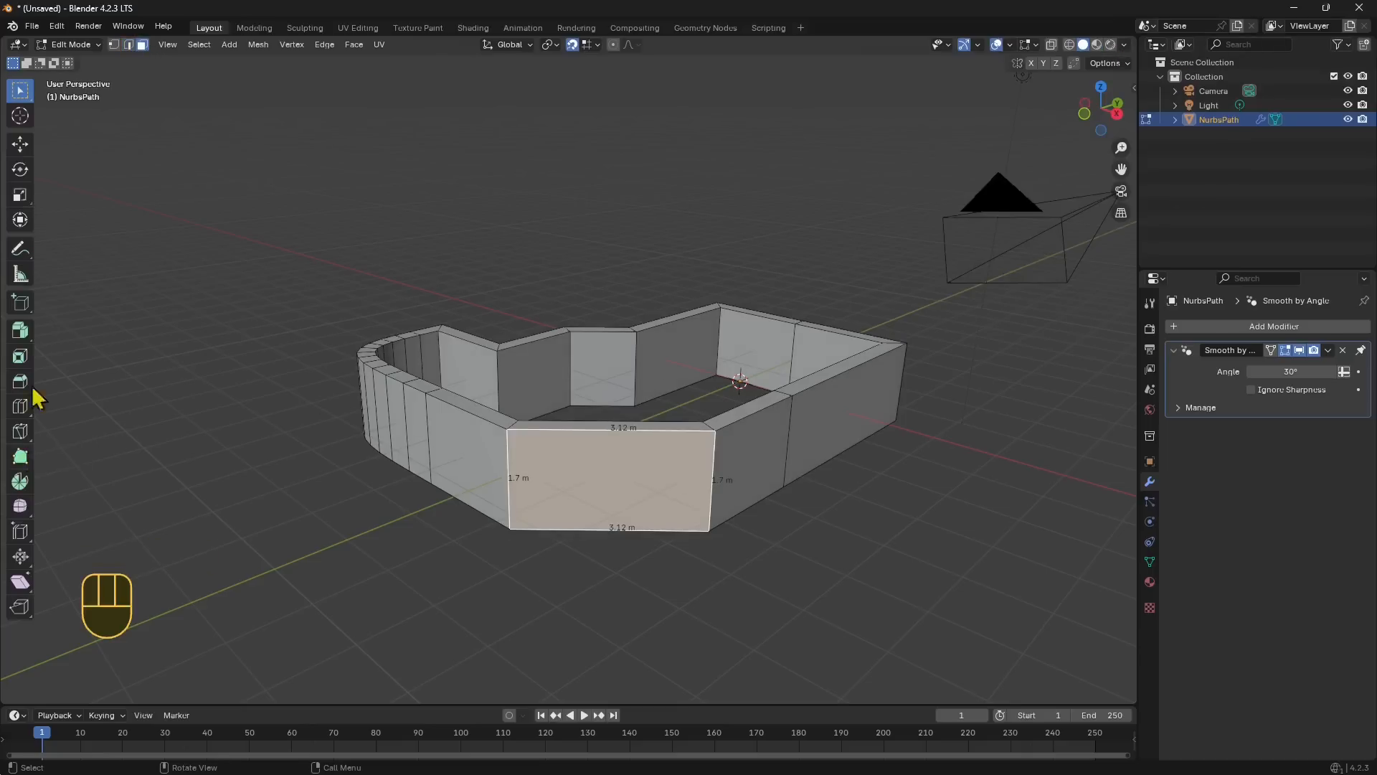
Return to Object Mode and measure the wall's height along the front vertical corner edge with the Measure tool
click(70, 44)
click(69, 63)
click(20, 274)
mouse_move(509, 436)
ctrl+mouse_down()
mouse_move(515, 492)
mouse_move(519, 454)
ctrl+mouse_up()
click(507, 428)
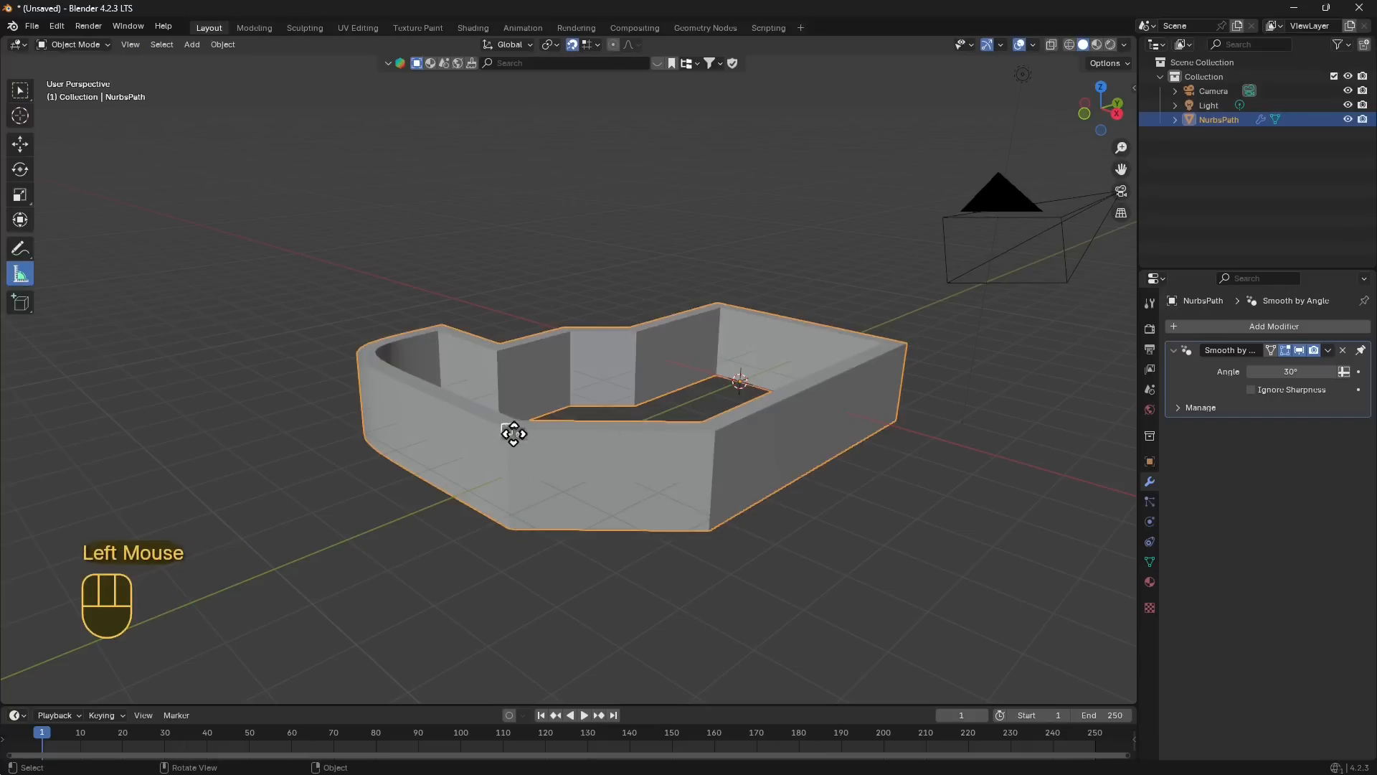
drag(724, 436, 710, 532)
key(ctrl+z)
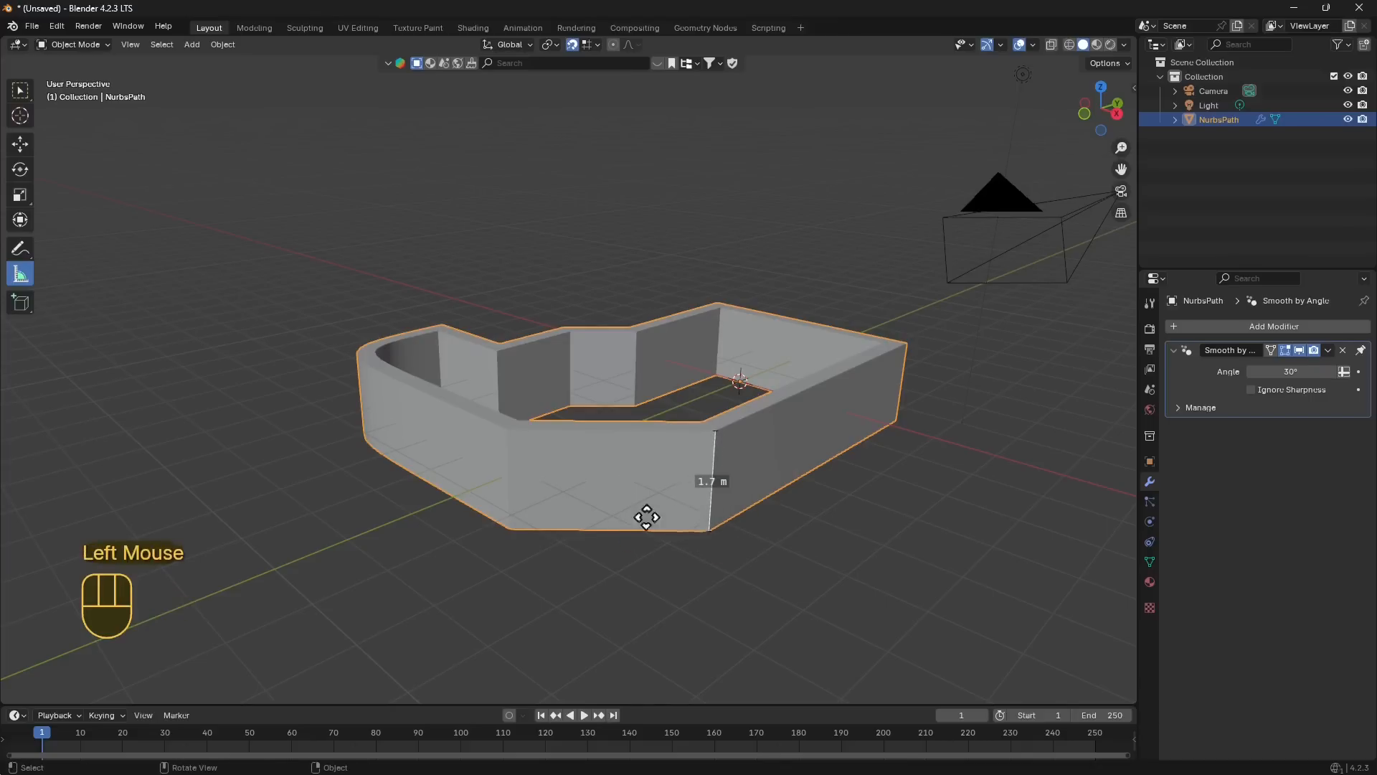